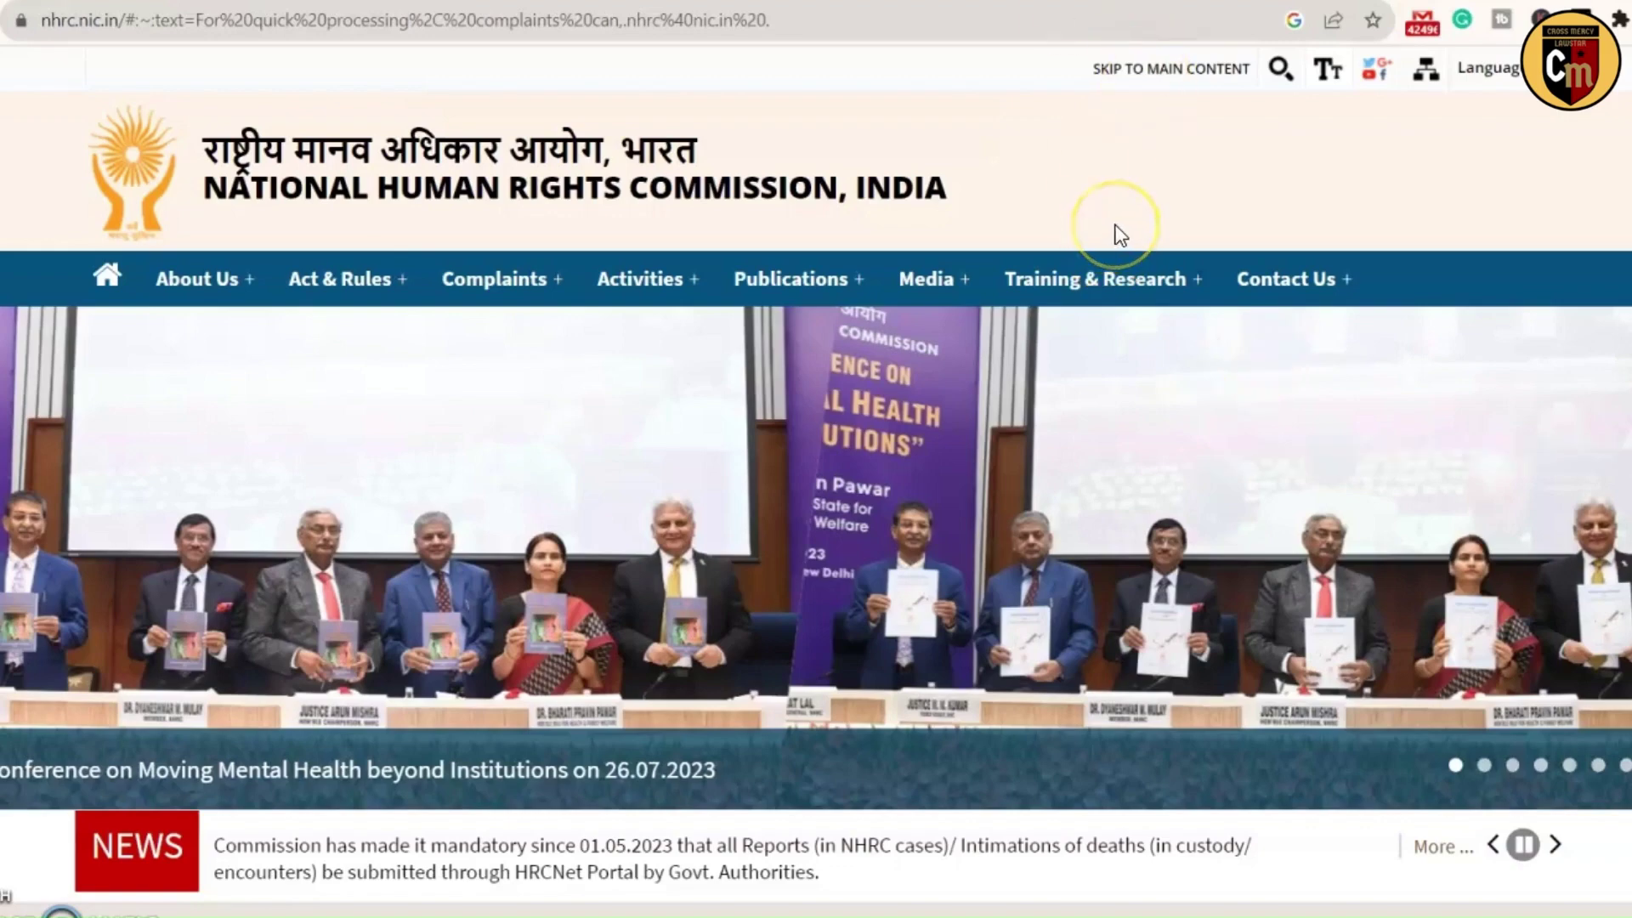
Step: Open the File Complaint Online form from the National Human Rights Commission site's complaints section
scroll(1120, 237, "down", 4)
scroll(1121, 237, "up", 4)
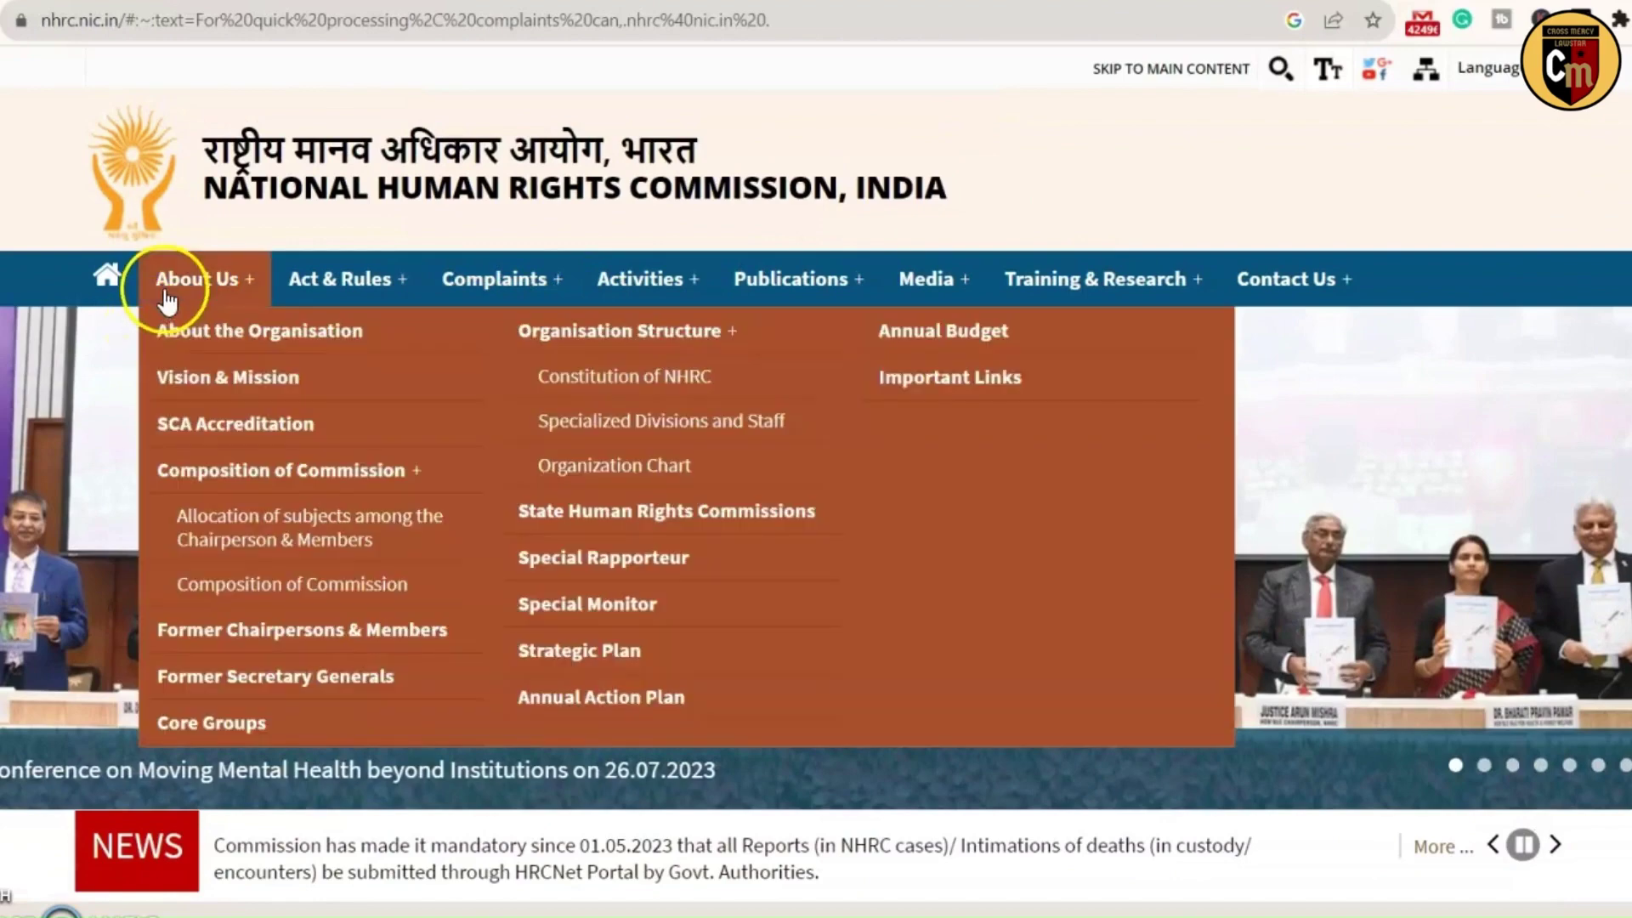
mouse_move(344, 296)
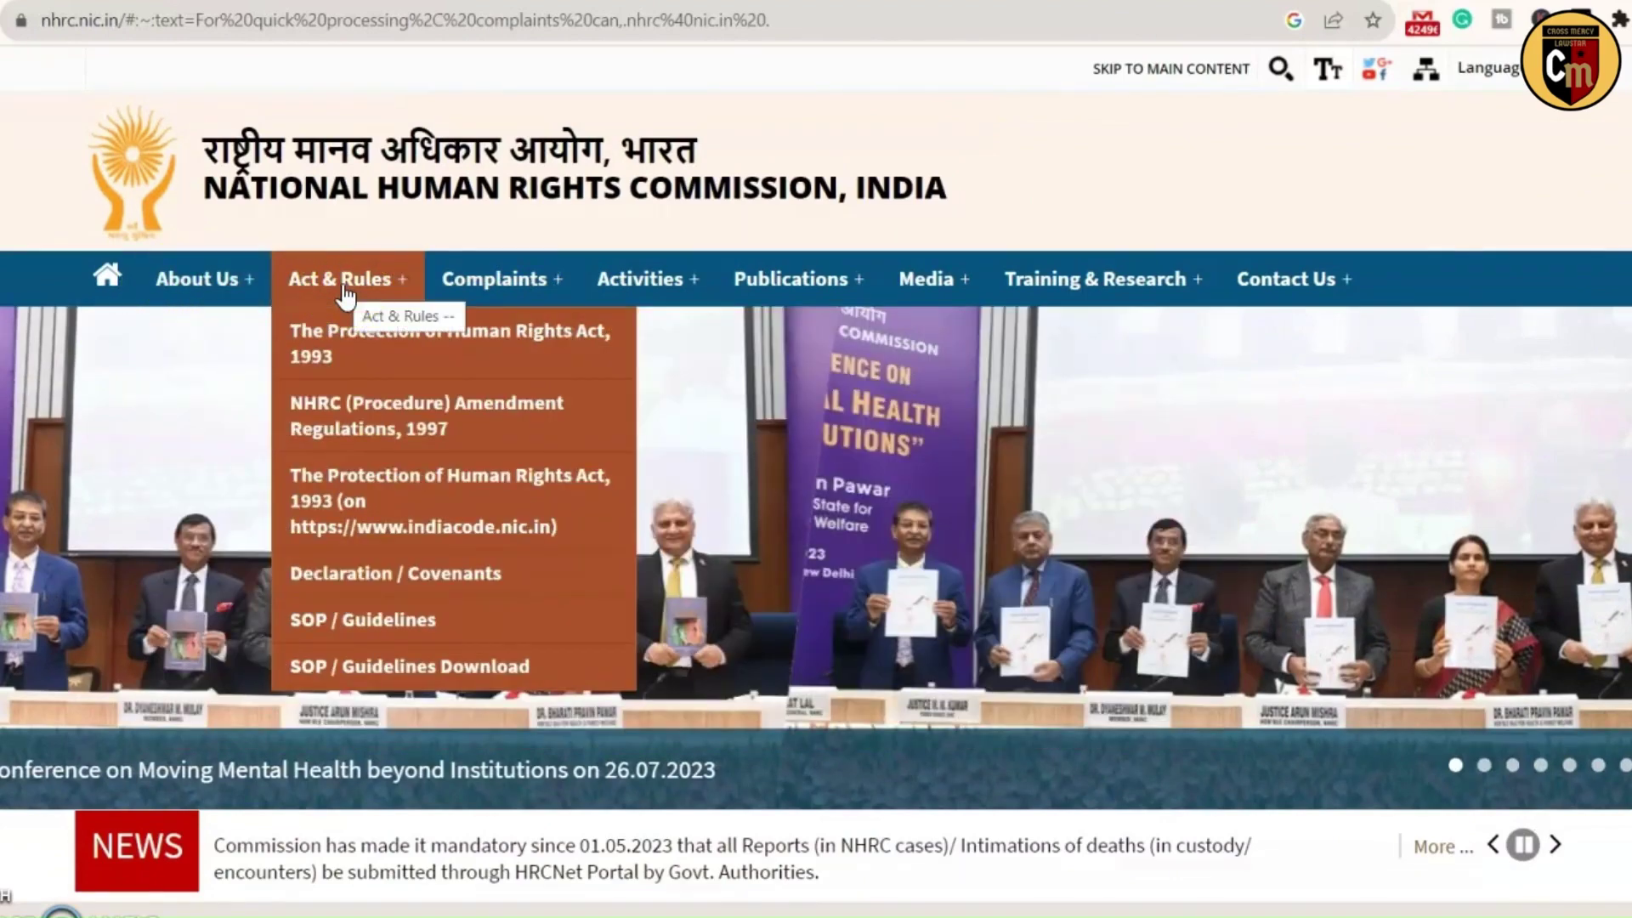
mouse_move(480, 291)
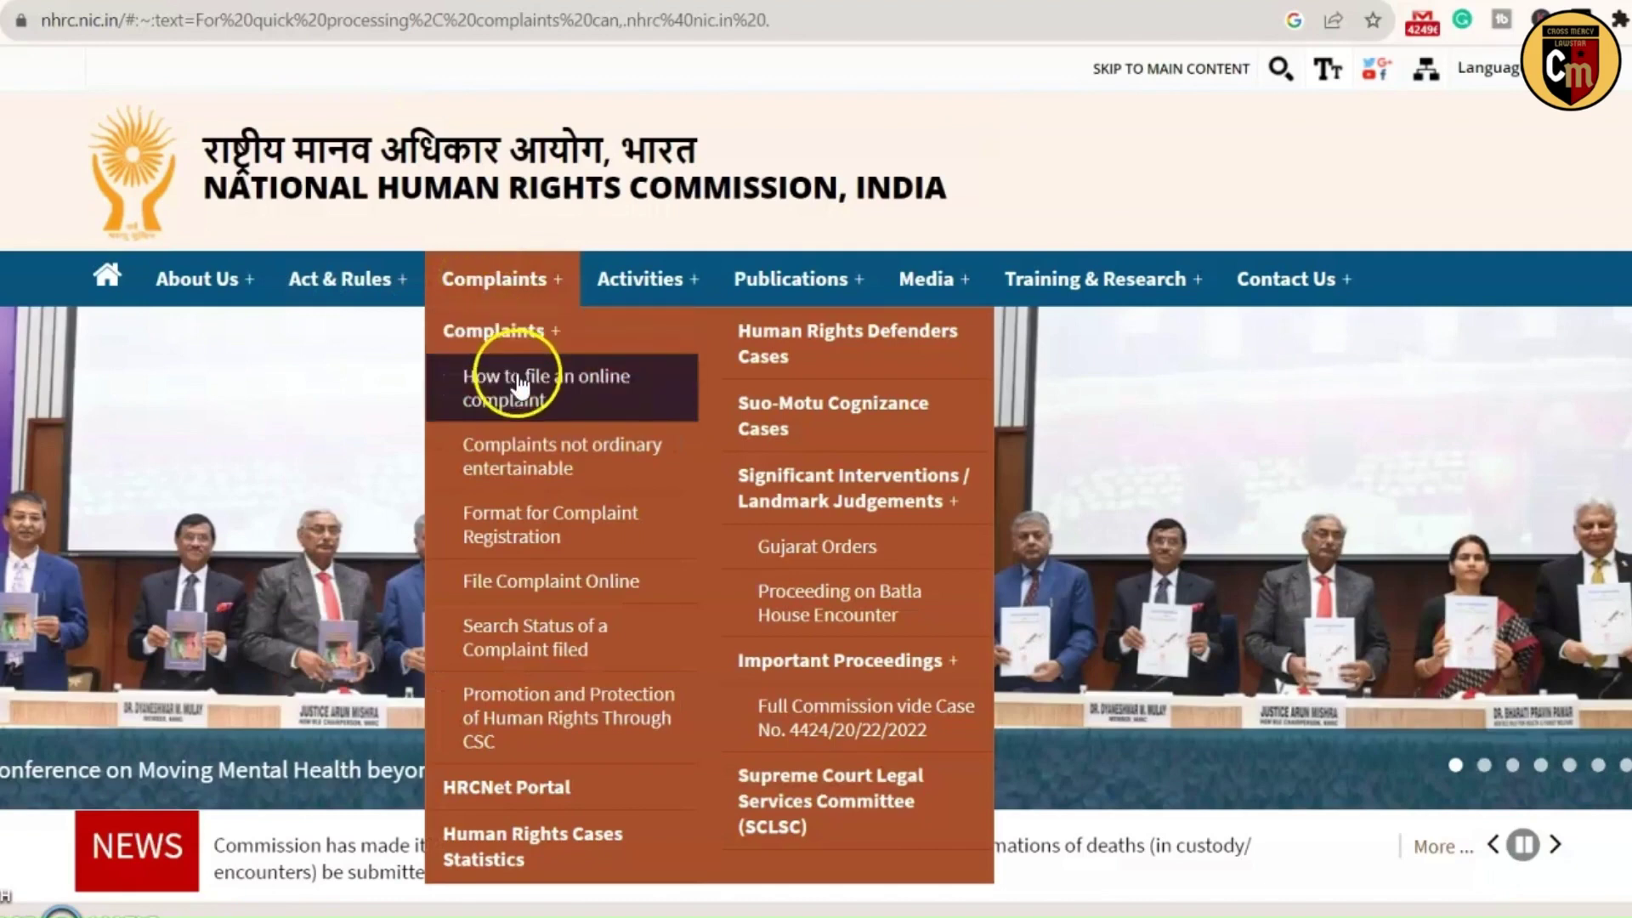
left_click(551, 586)
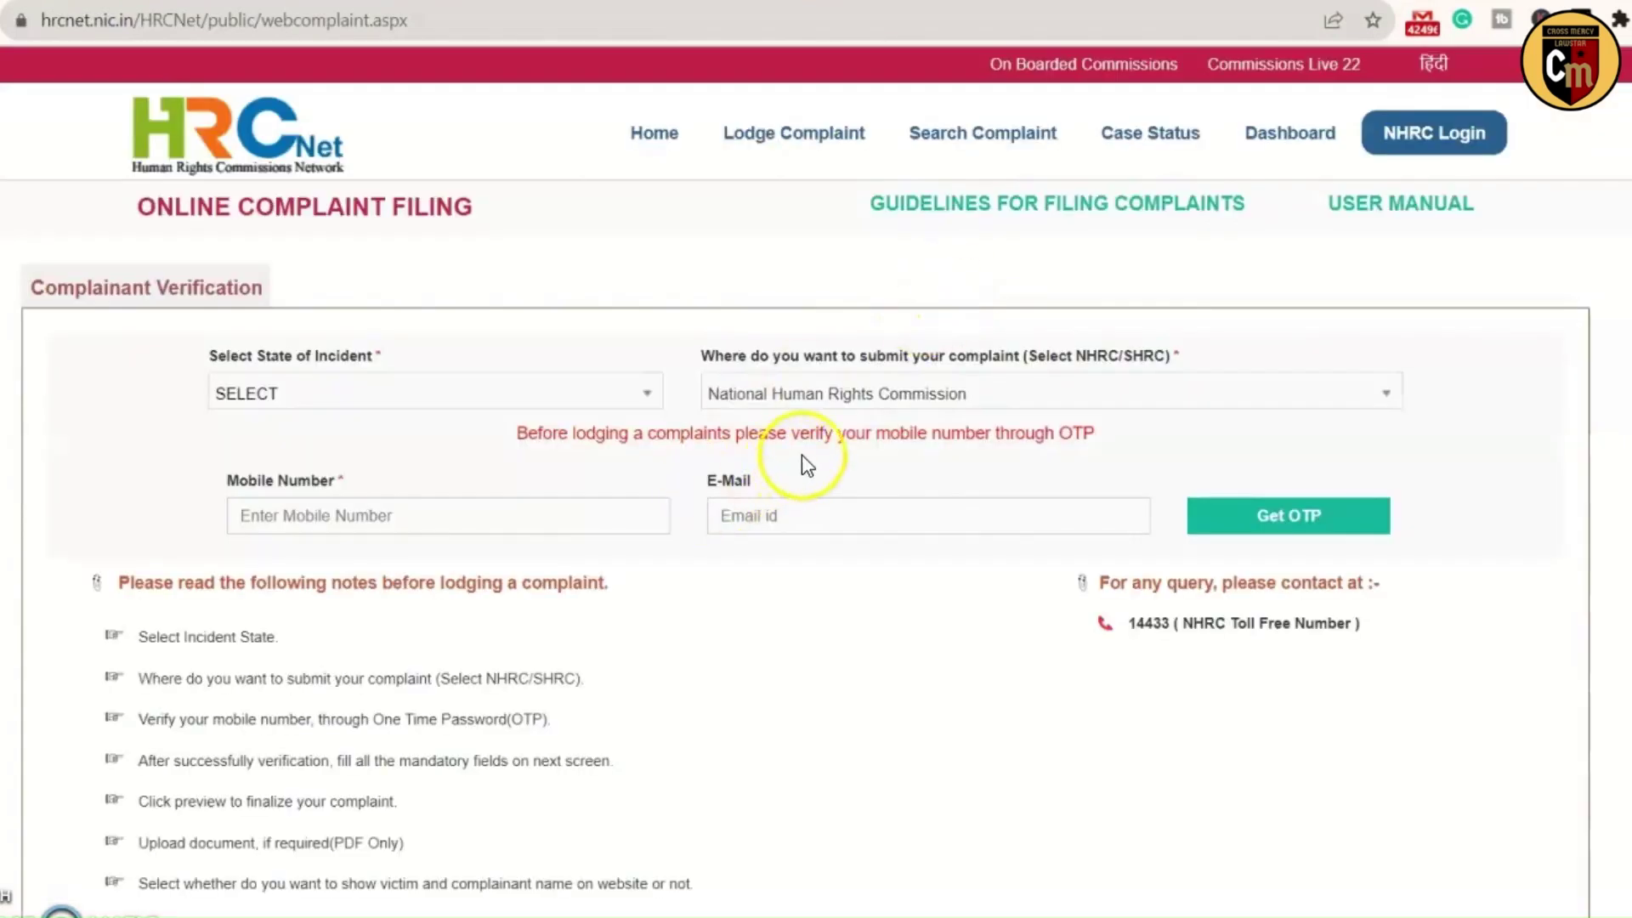
Step: Set the state of incident to DELHI in the complainant verification form
left_click(359, 406)
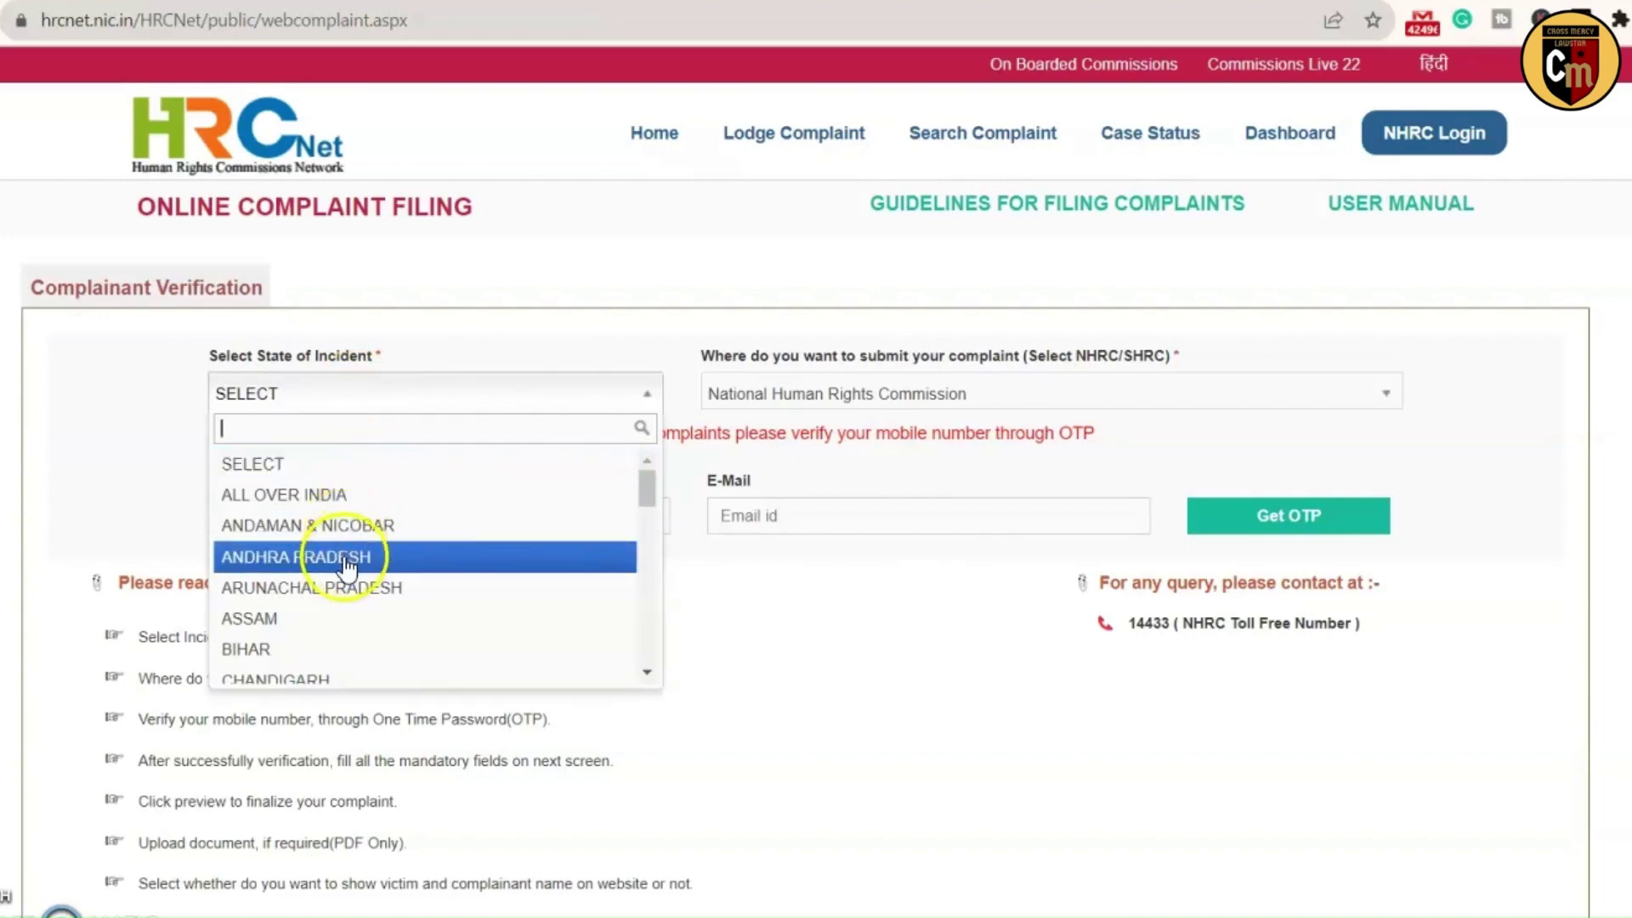
scroll(357, 593, "down", 3)
scroll(357, 593, "up", 3)
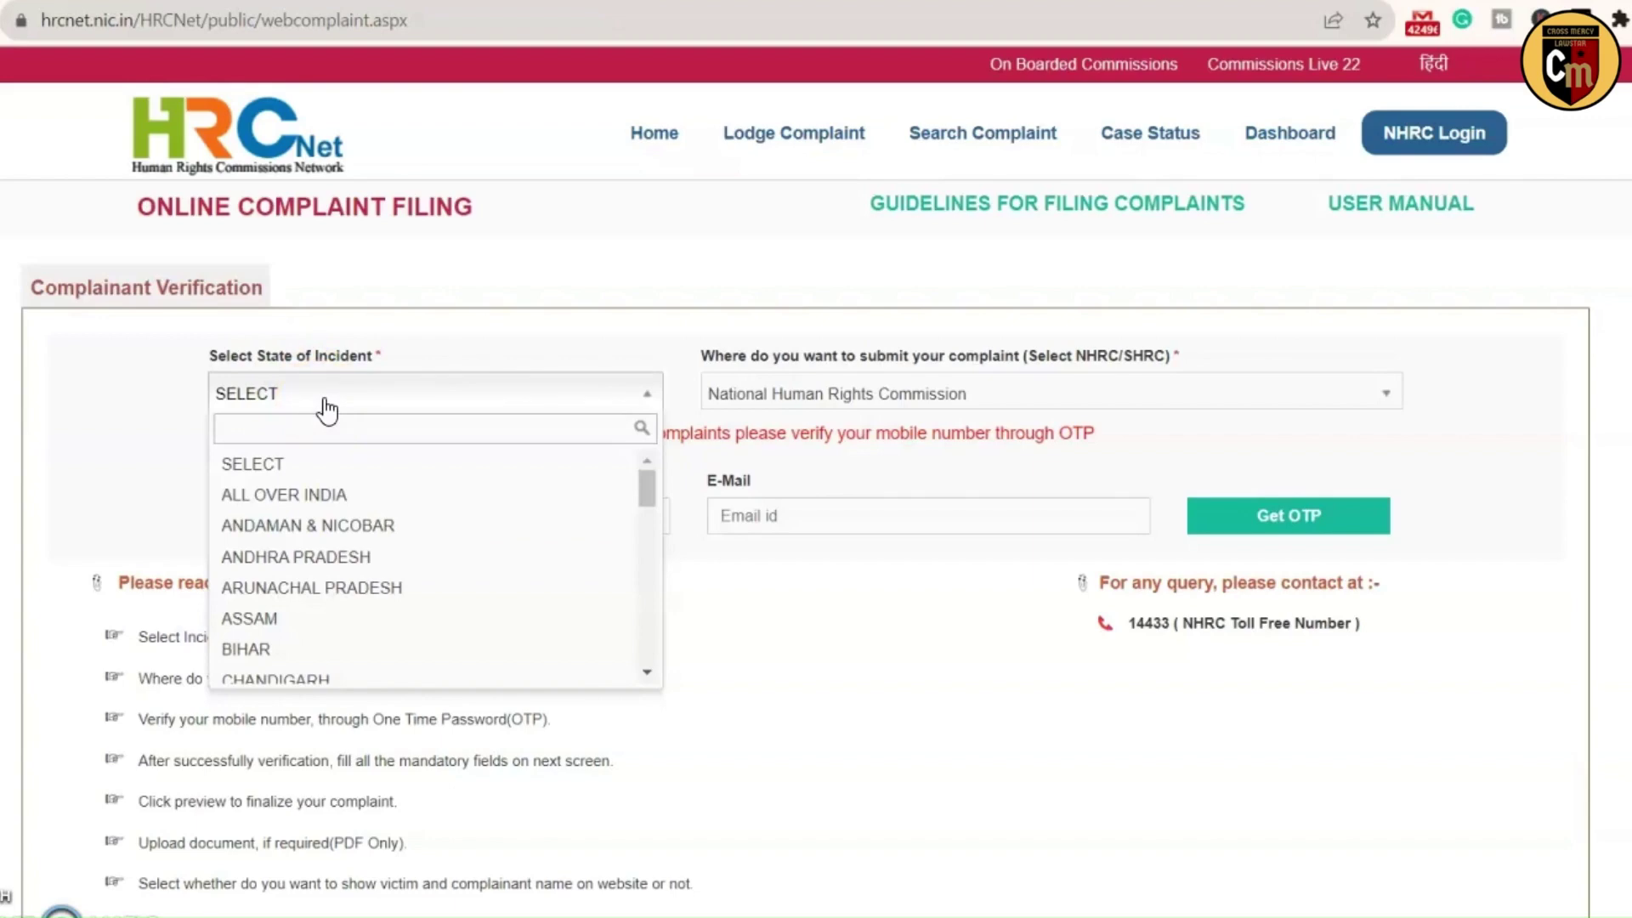
scroll(319, 621, "down", 2)
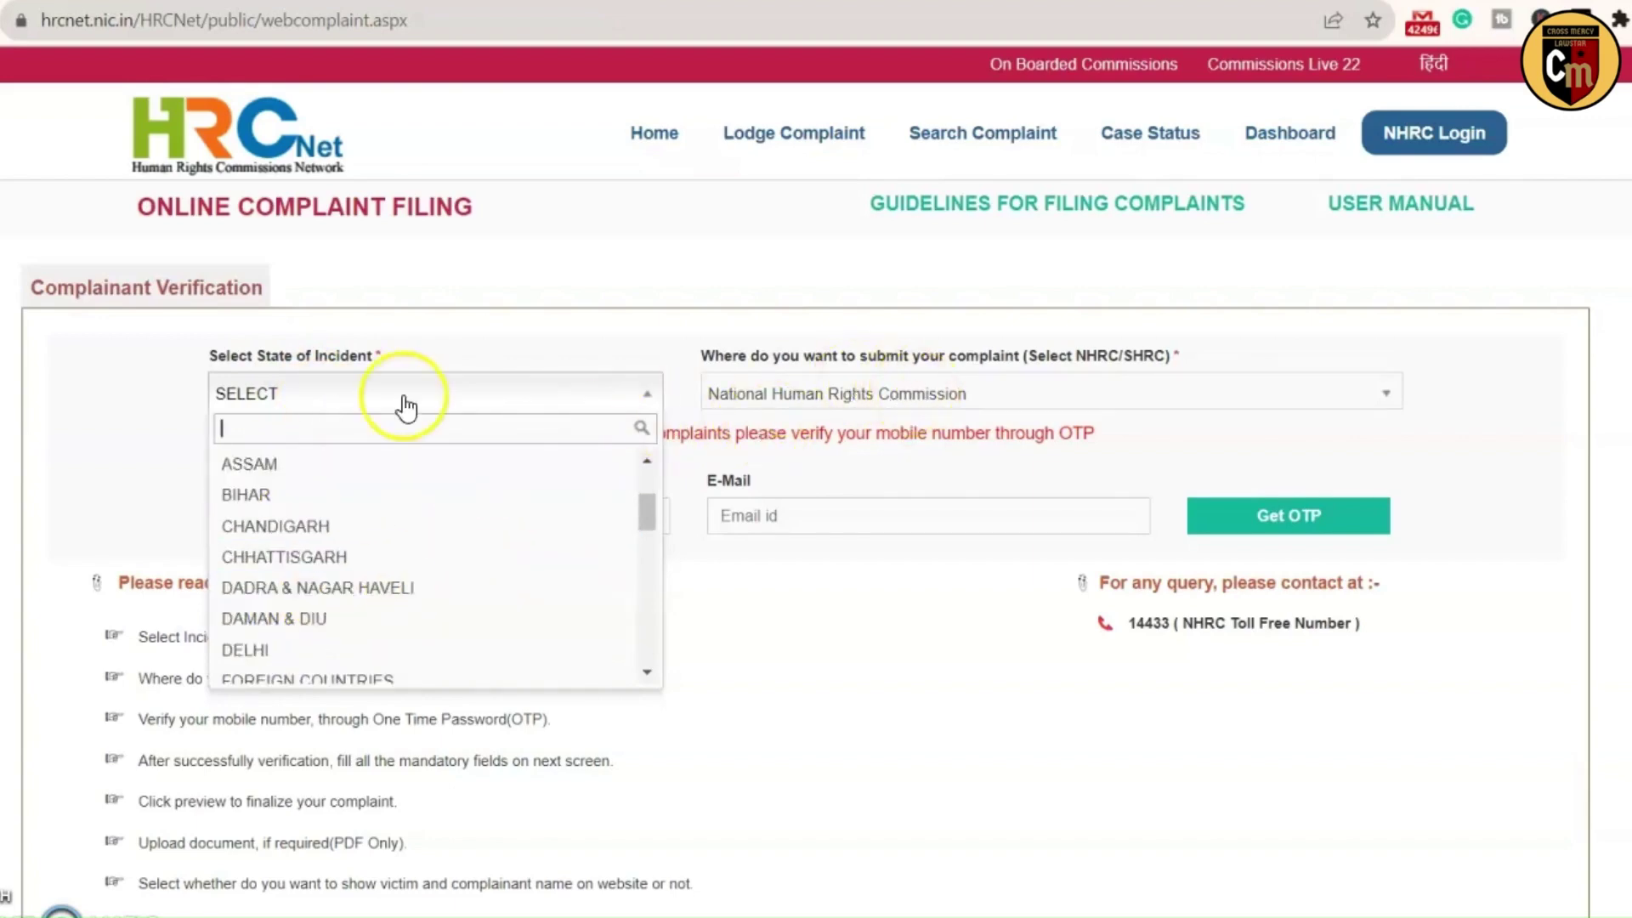
left_click(354, 400)
left_click(353, 400)
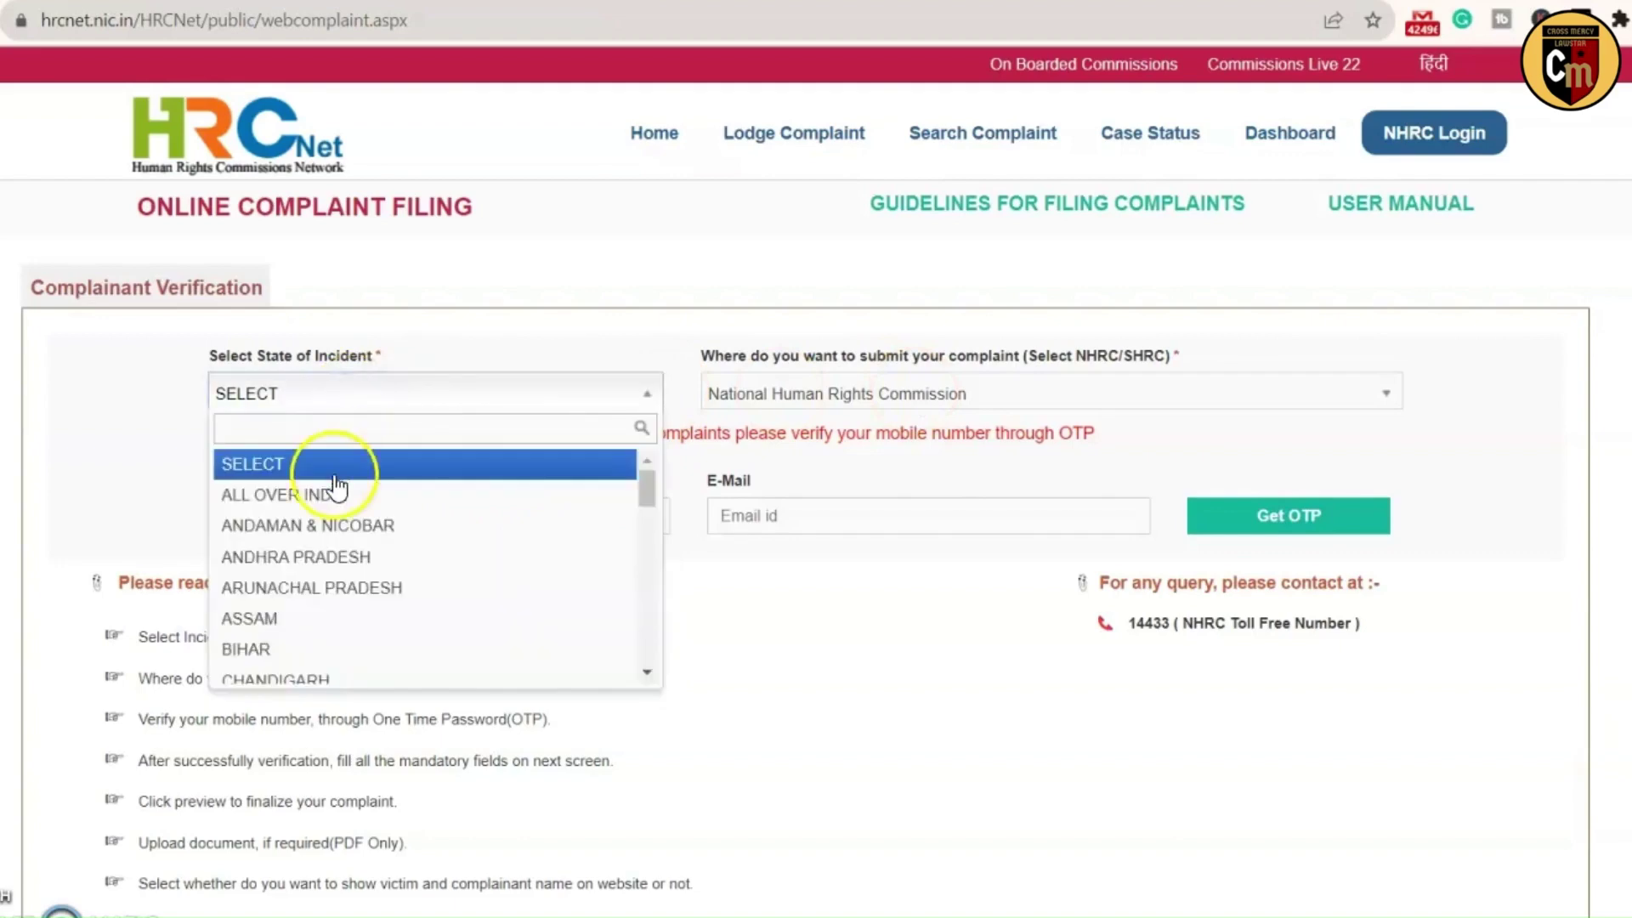
left_click(314, 654)
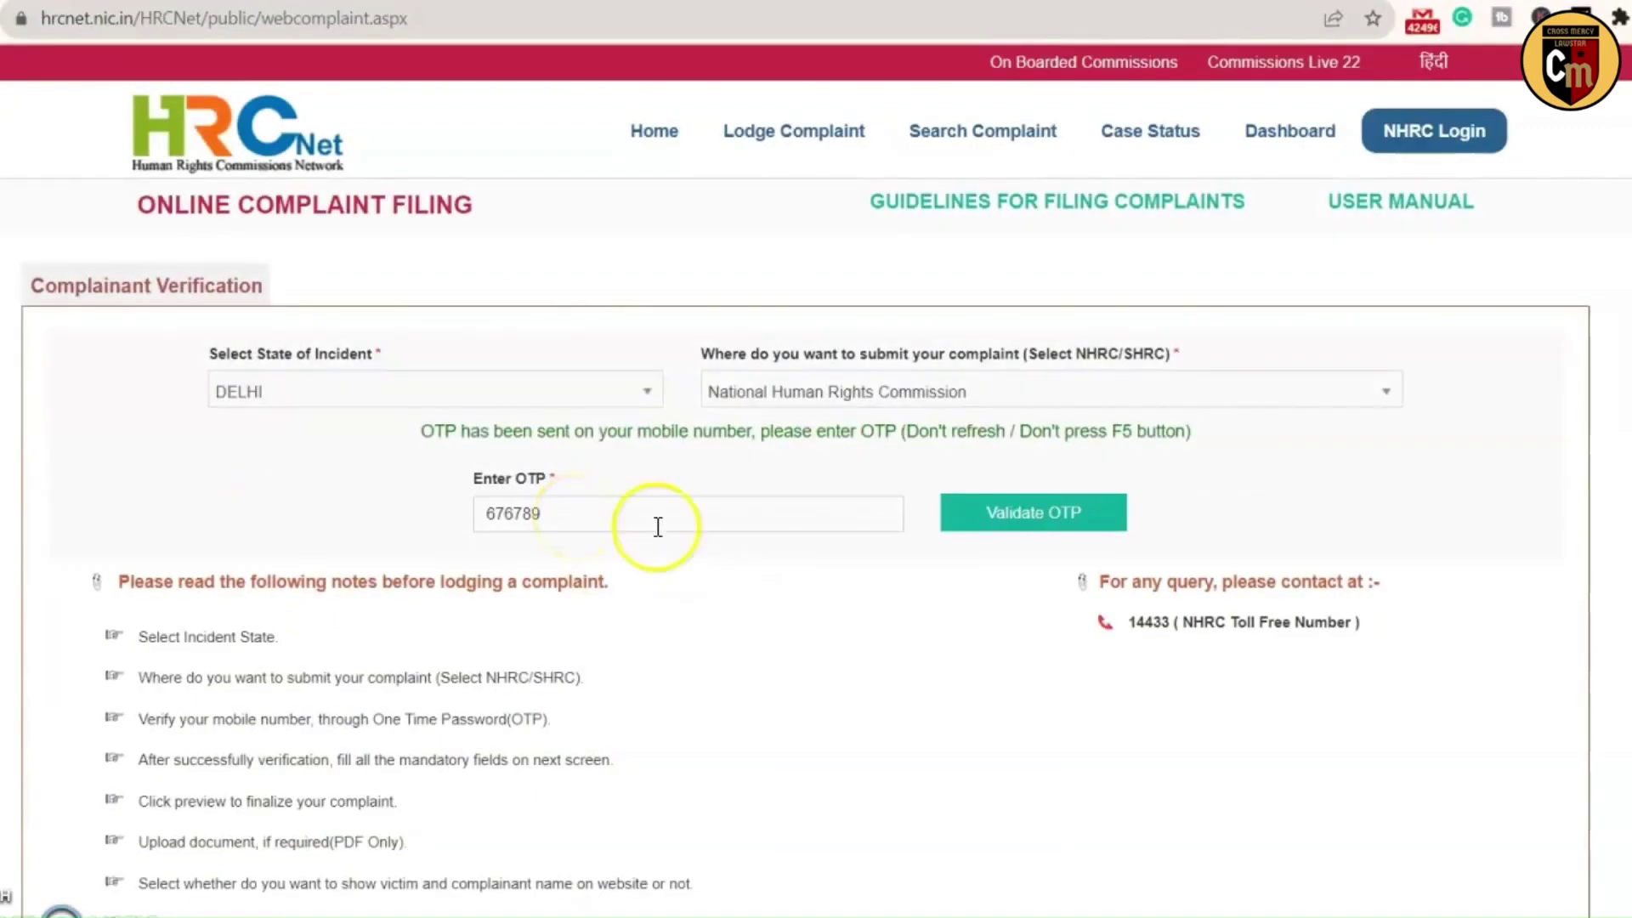
Step: Validate the entered OTP and look over the complainant and victim sections of the complaint form
left_click(1051, 510)
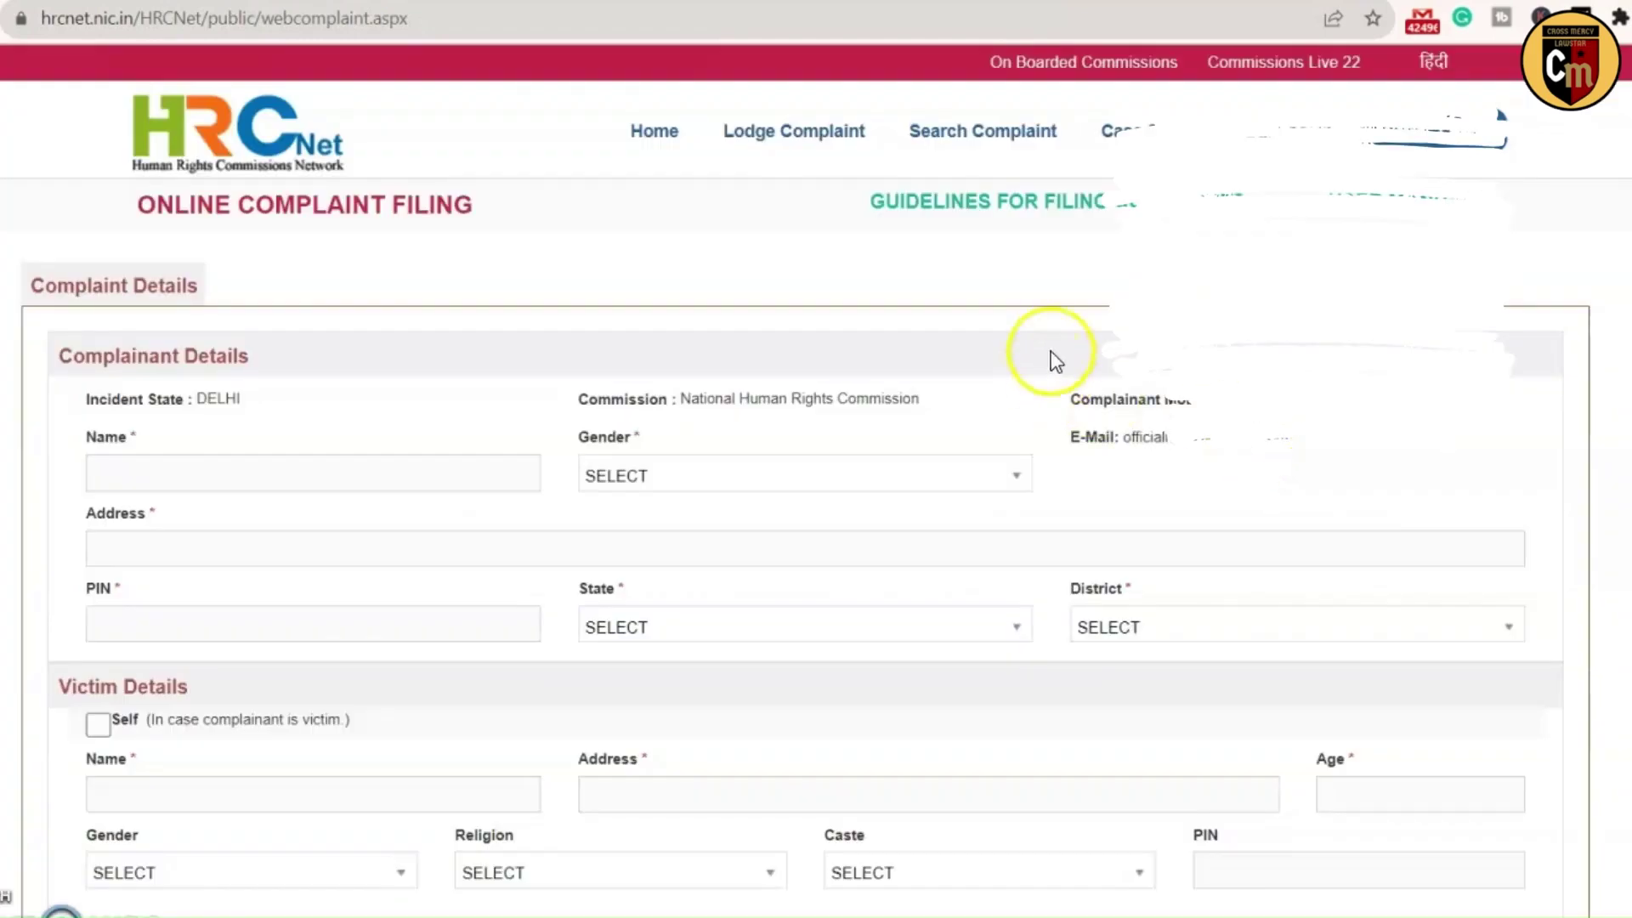
scroll(1075, 285, "down", 3)
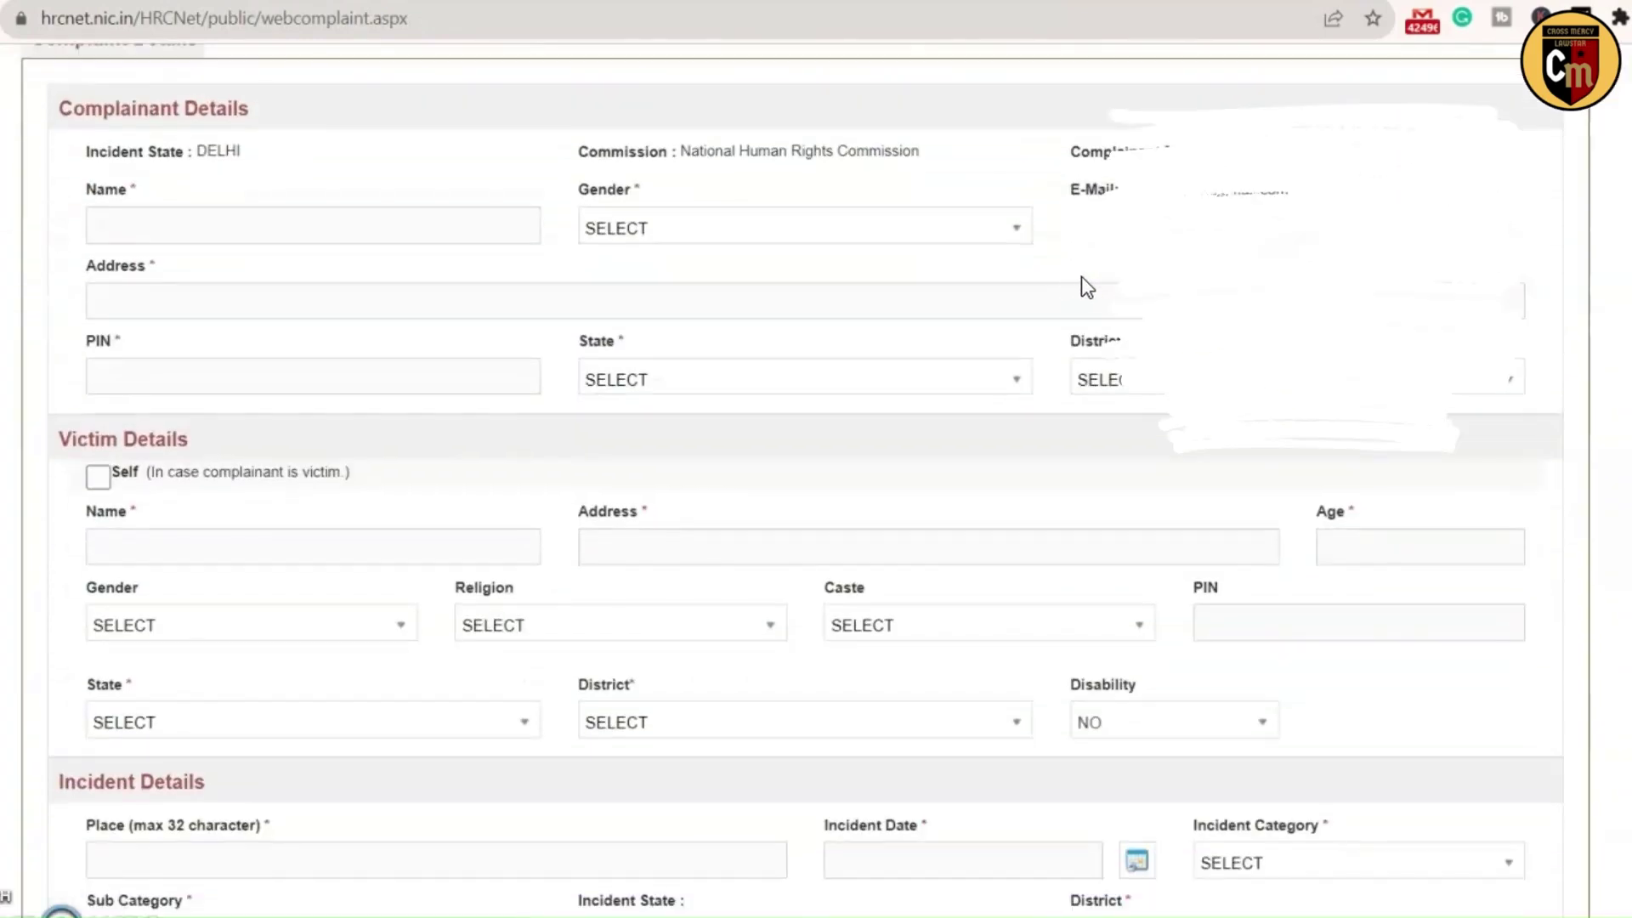
scroll(1094, 284, "up", 3)
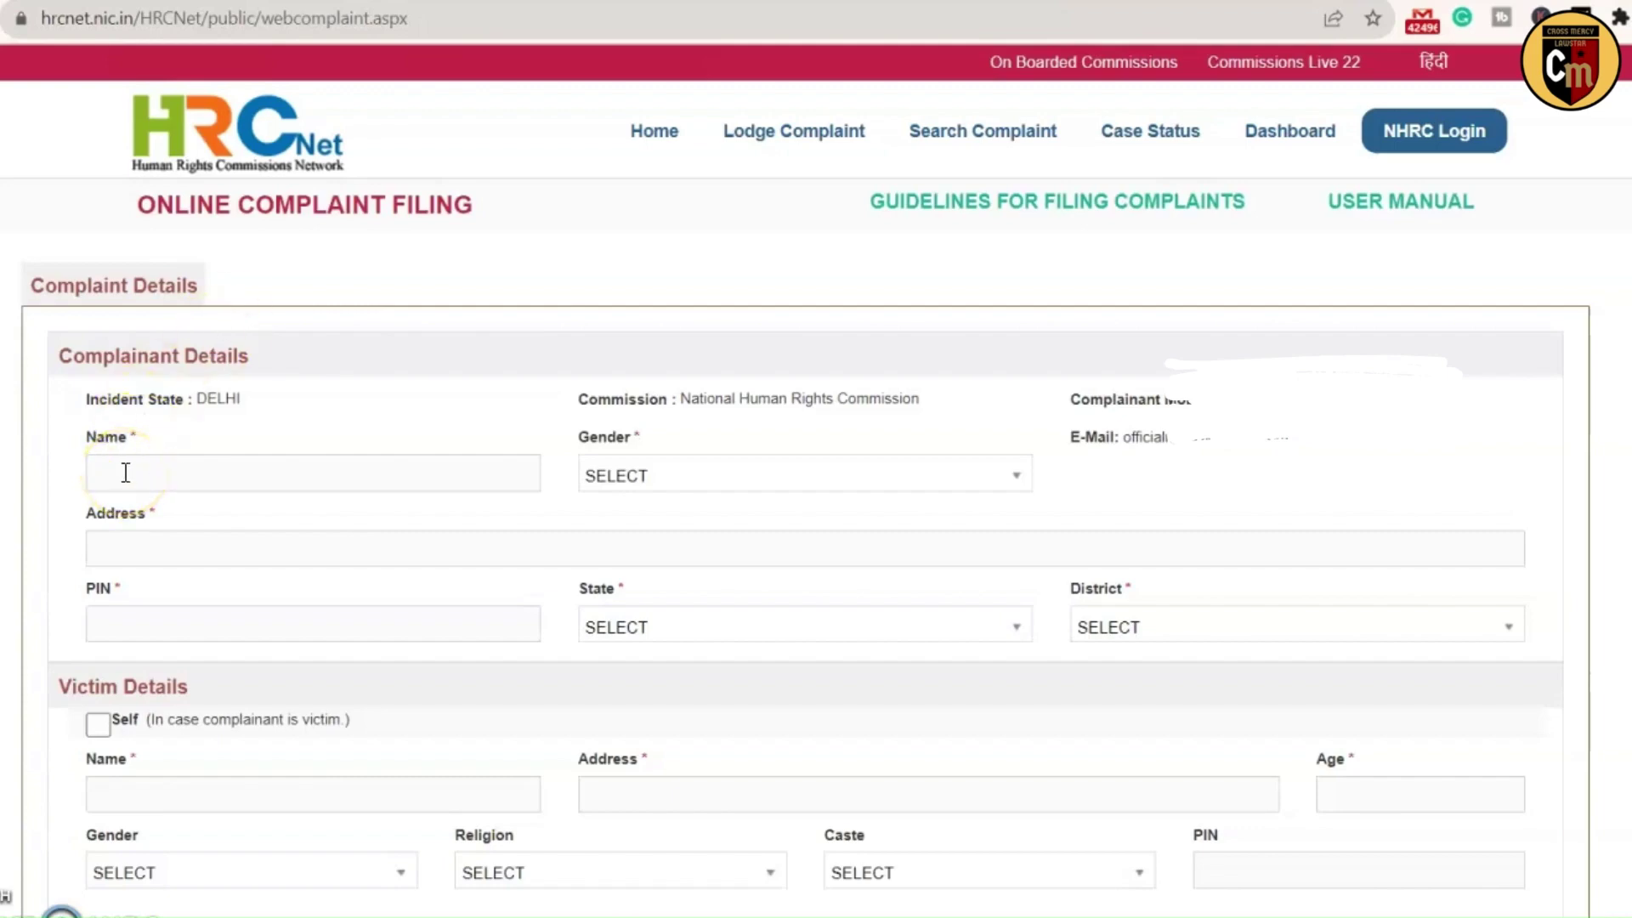
Step: Review the available gender options for the complainant without choosing one
left_click(676, 480)
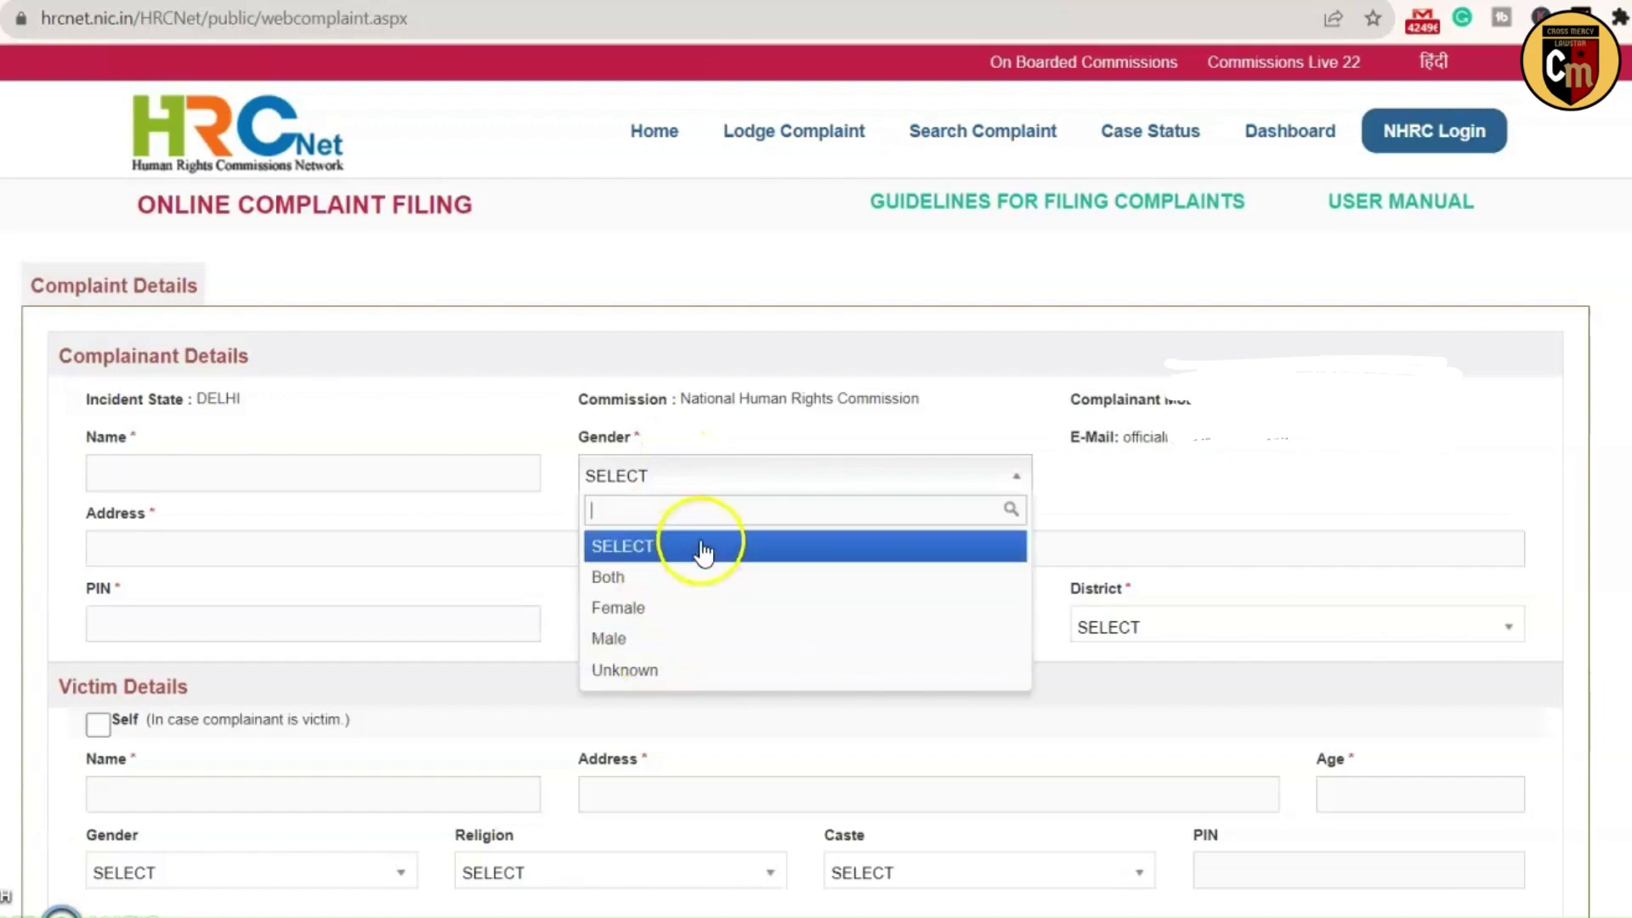
left_click(703, 478)
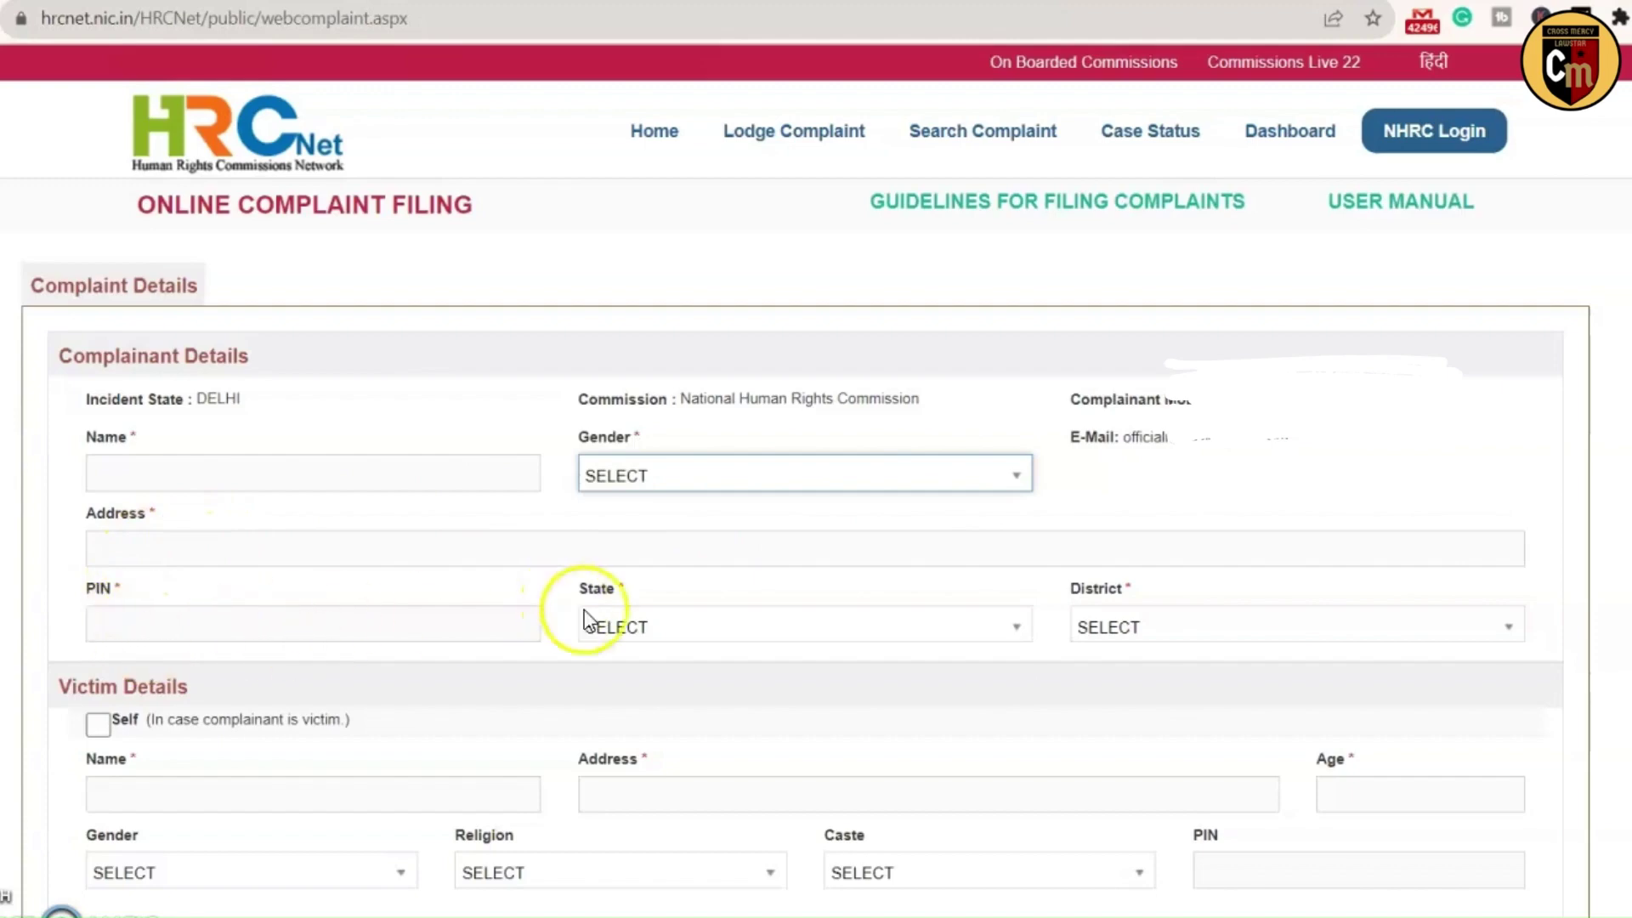
Step: Set the complainant's state to HARYANA and review its district options without choosing one
left_click(681, 632)
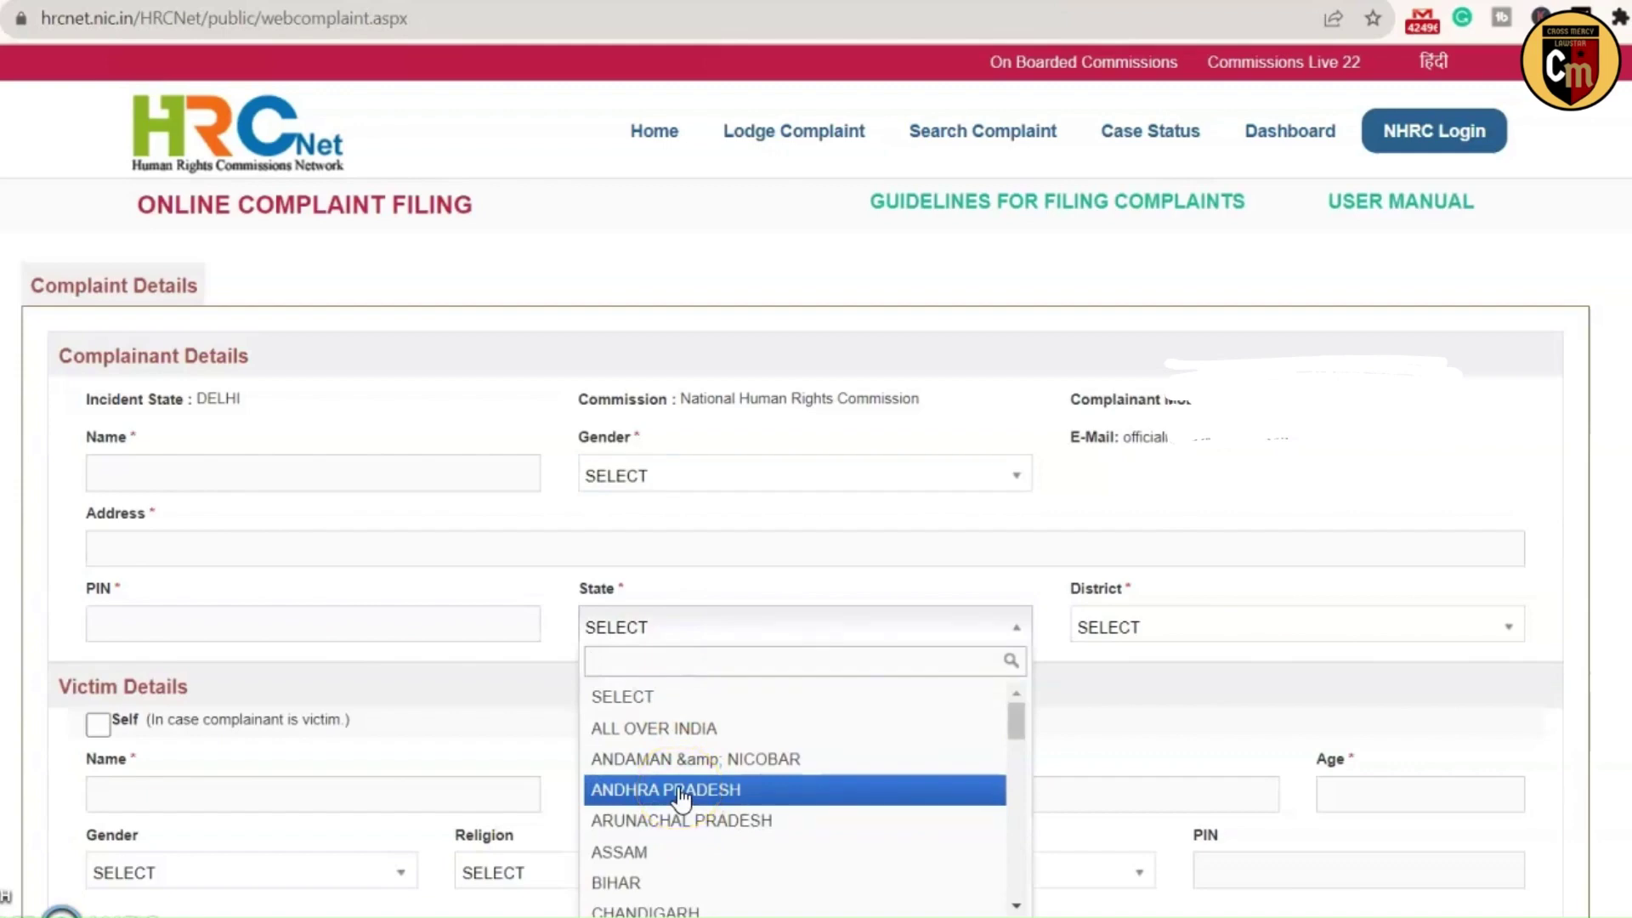
scroll(680, 796, "down", 5)
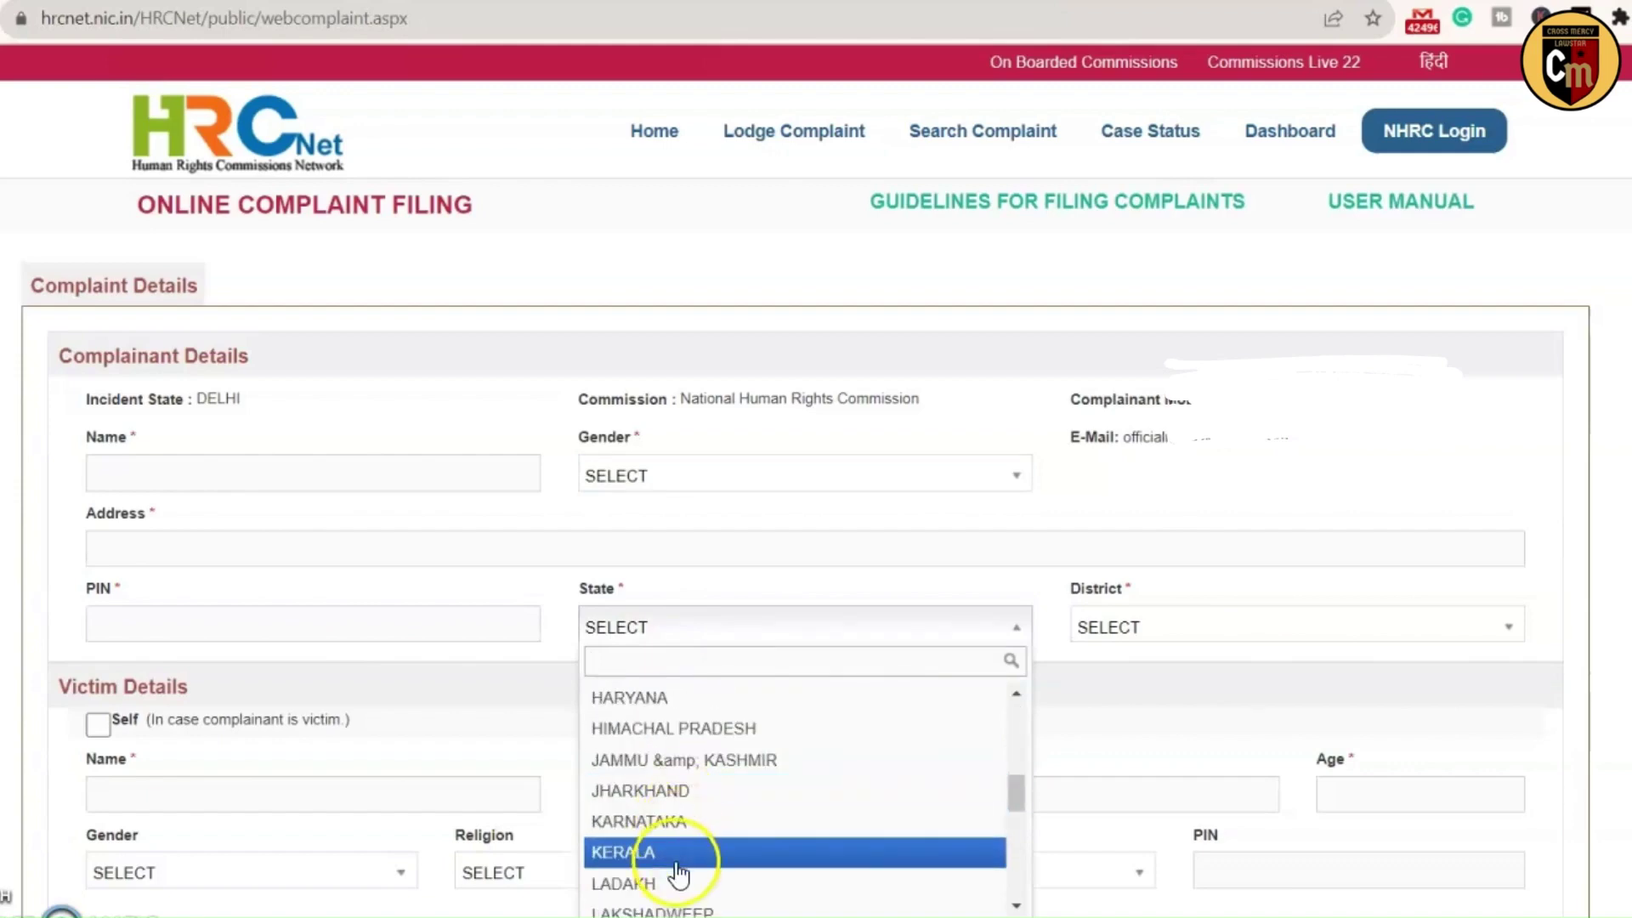
scroll(677, 778, "up", 3)
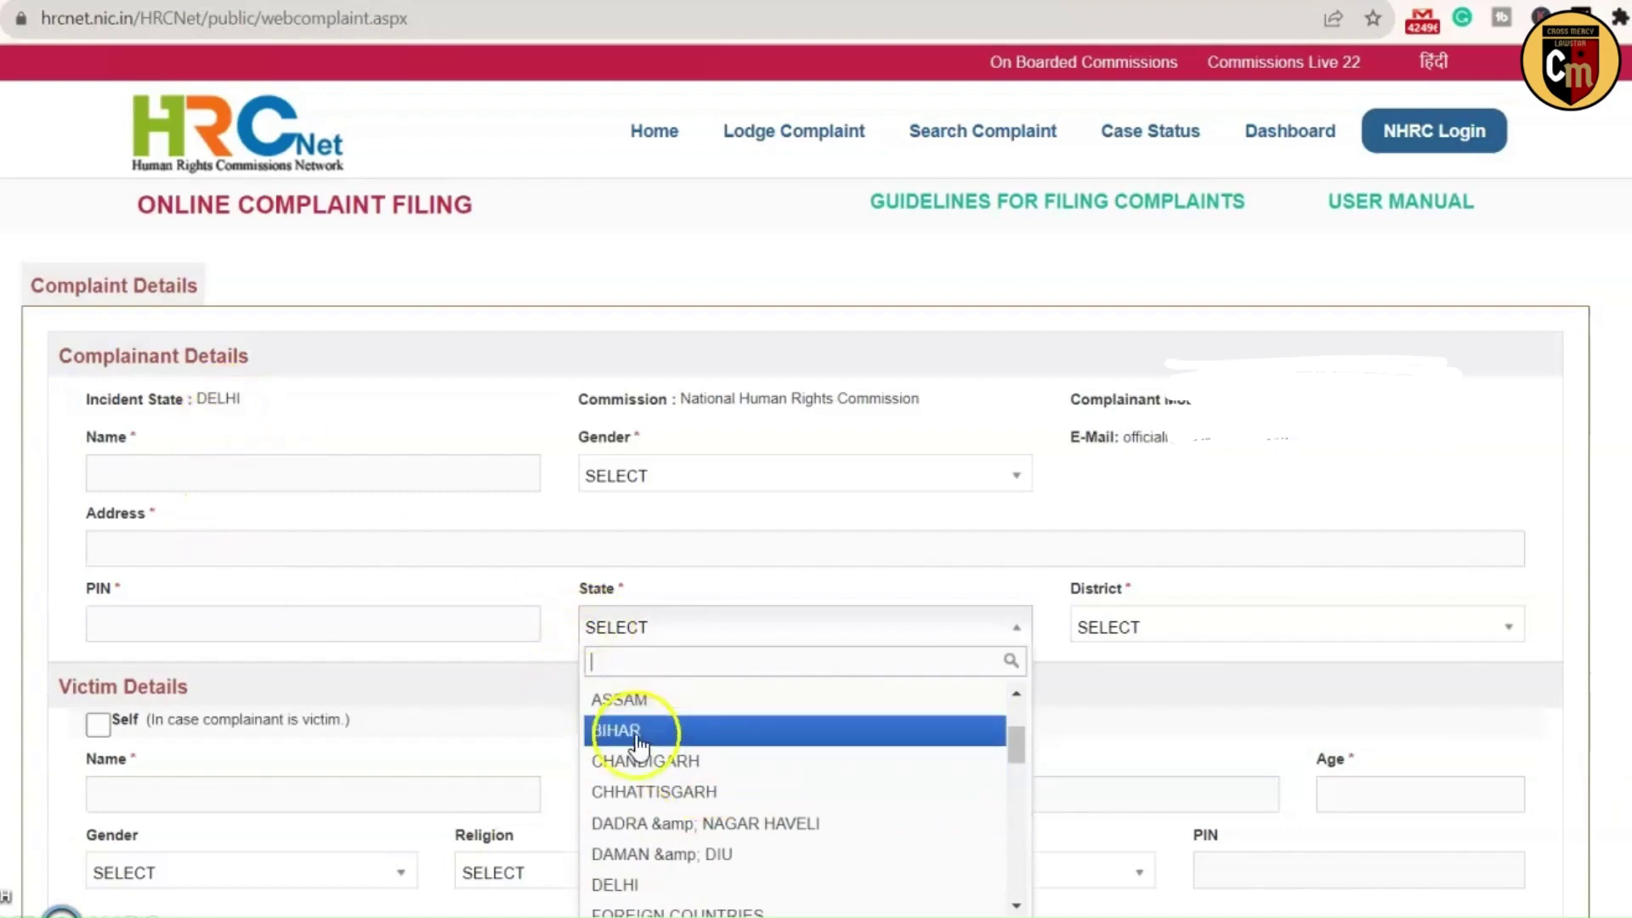
scroll(670, 791, "down", 2)
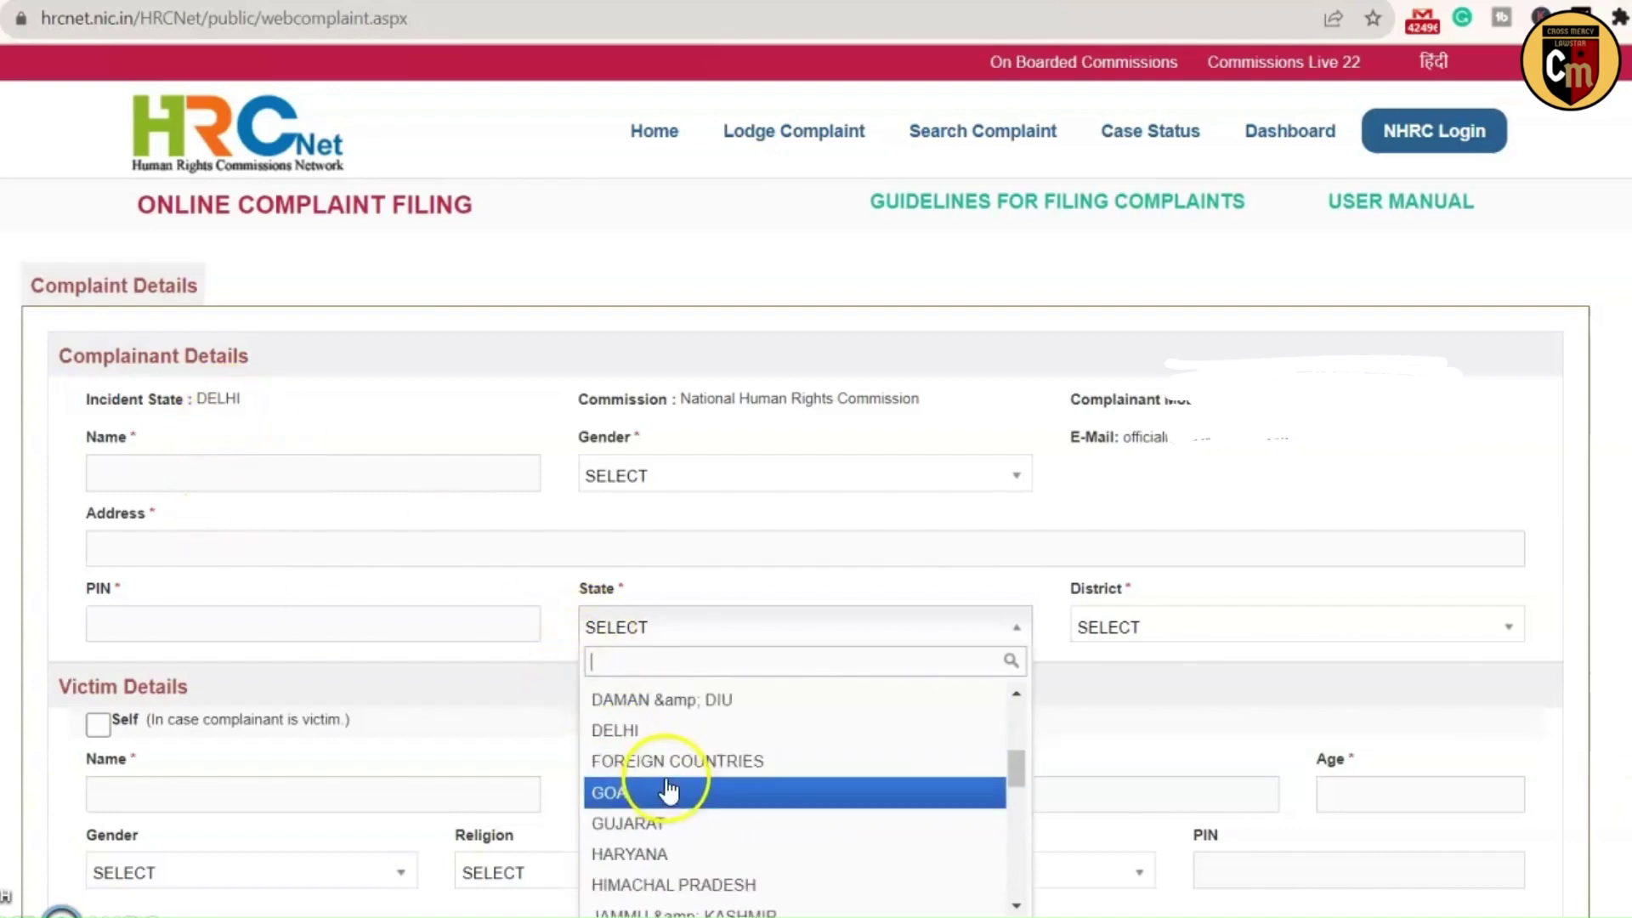
left_click(663, 854)
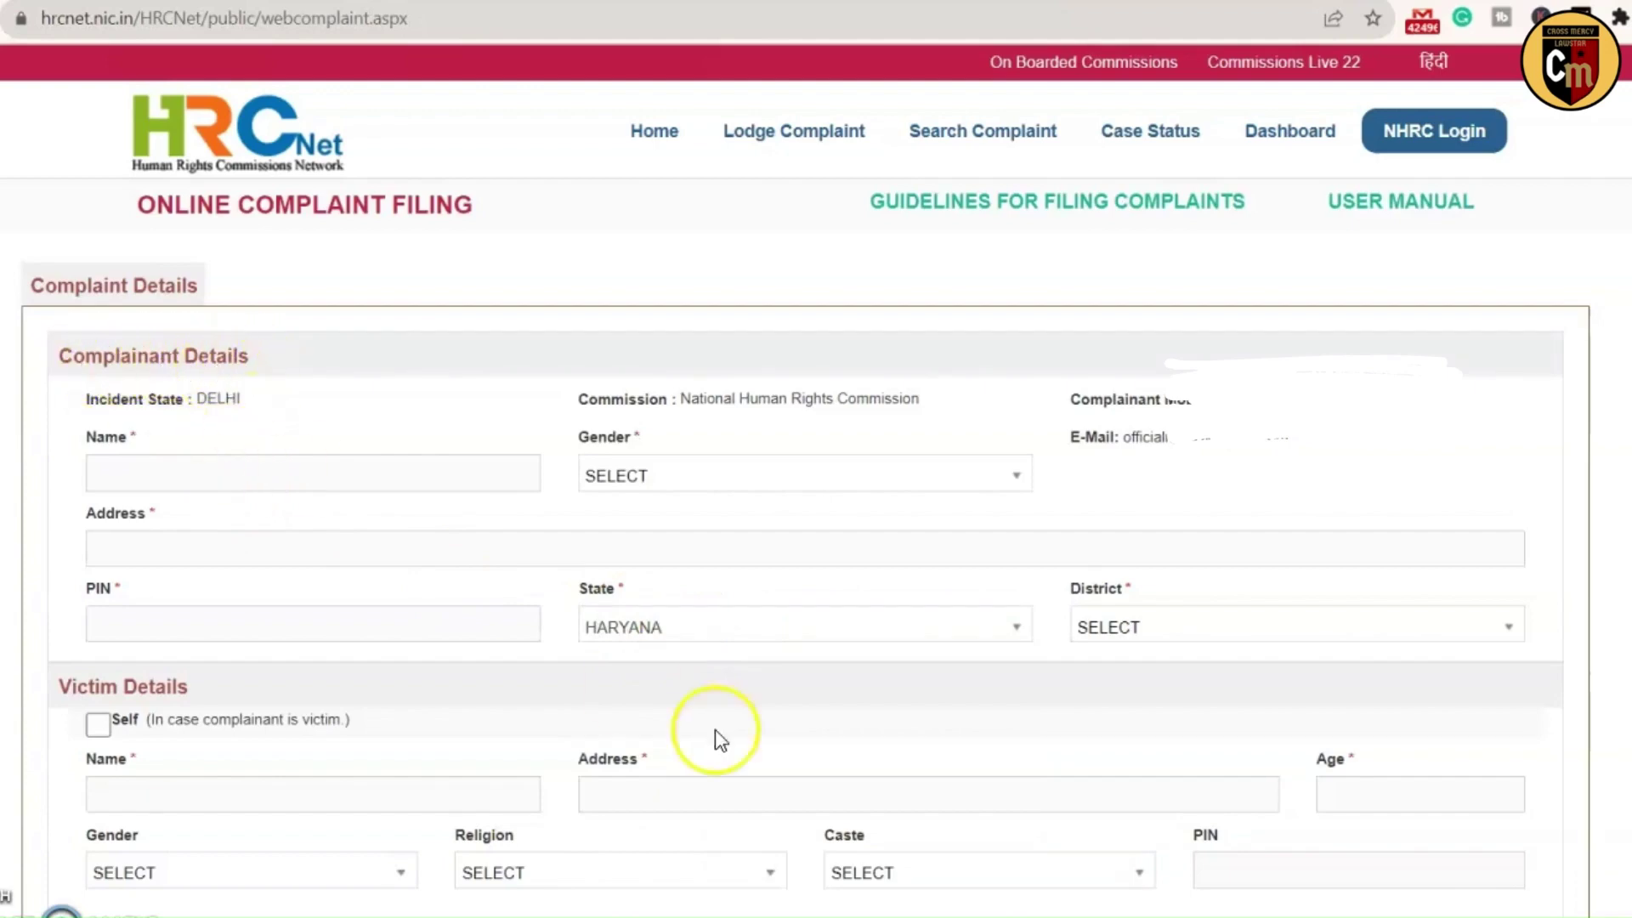
left_click(1160, 630)
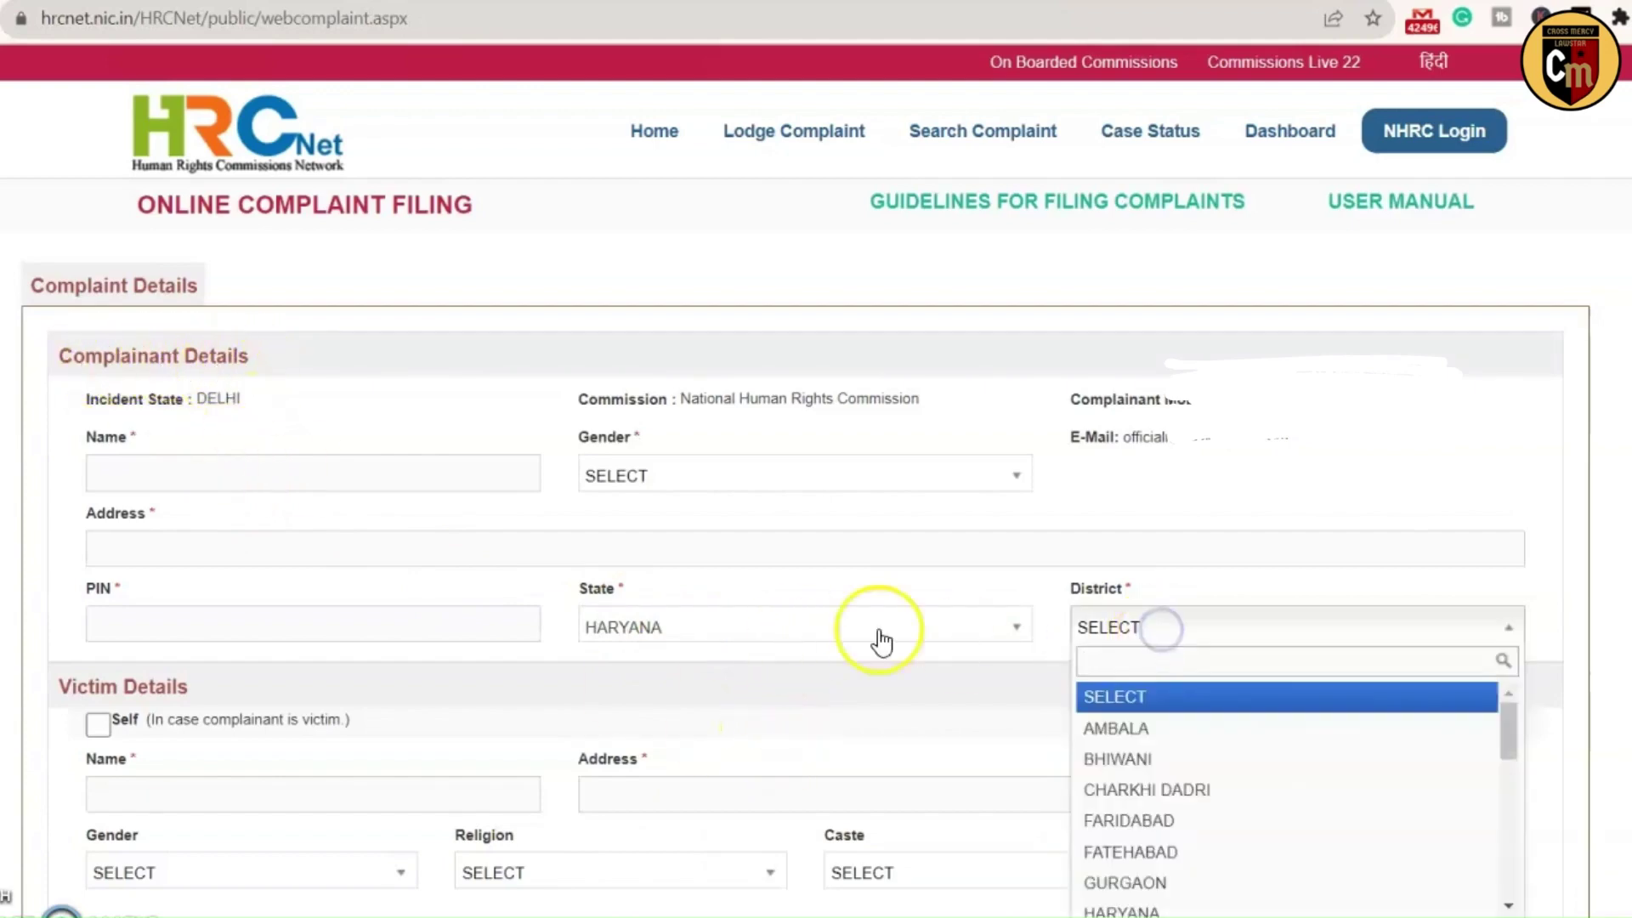
scroll(1184, 758, "down", 5)
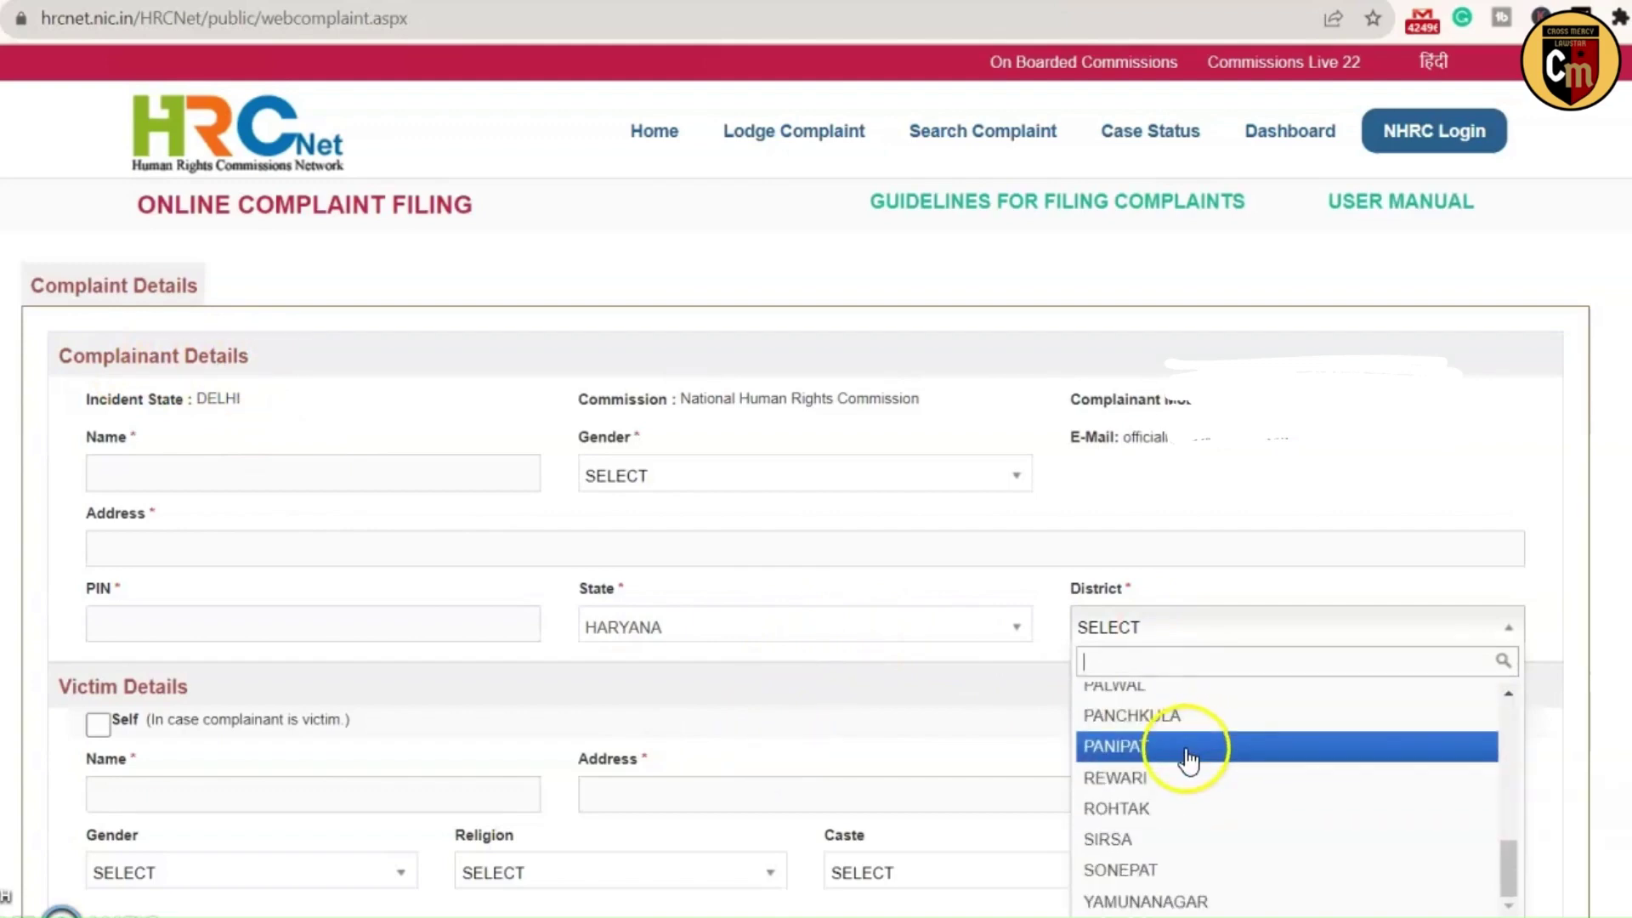
scroll(1187, 756, "up", 5)
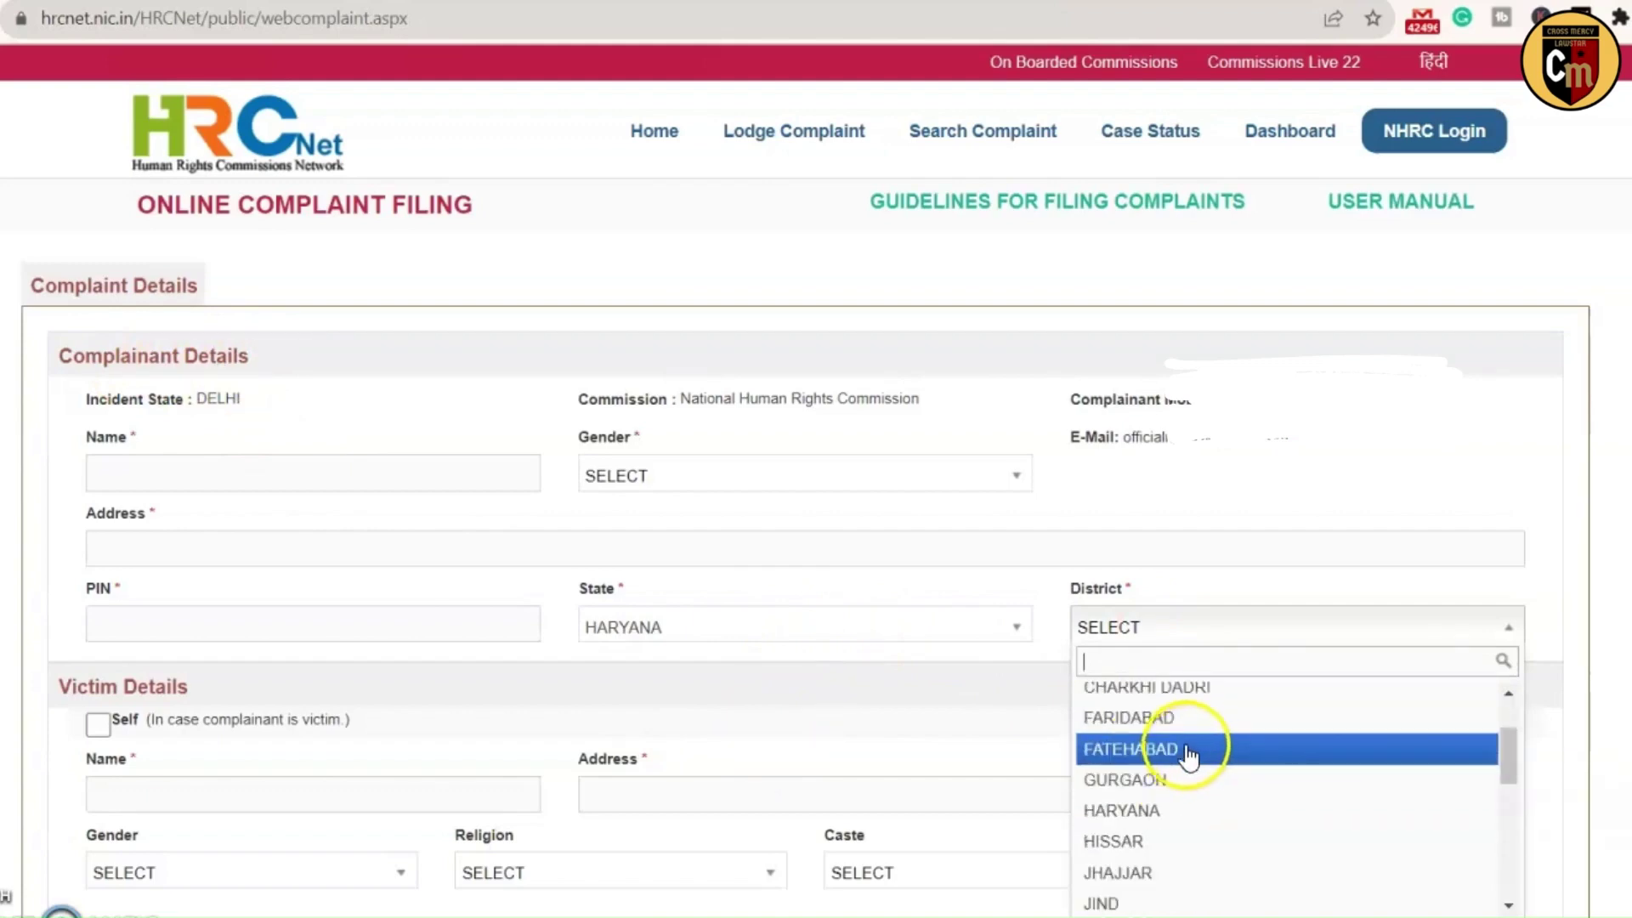
left_click(1191, 627)
Step: Change the complainant's state to GOA and review its district options without choosing one
left_click(678, 626)
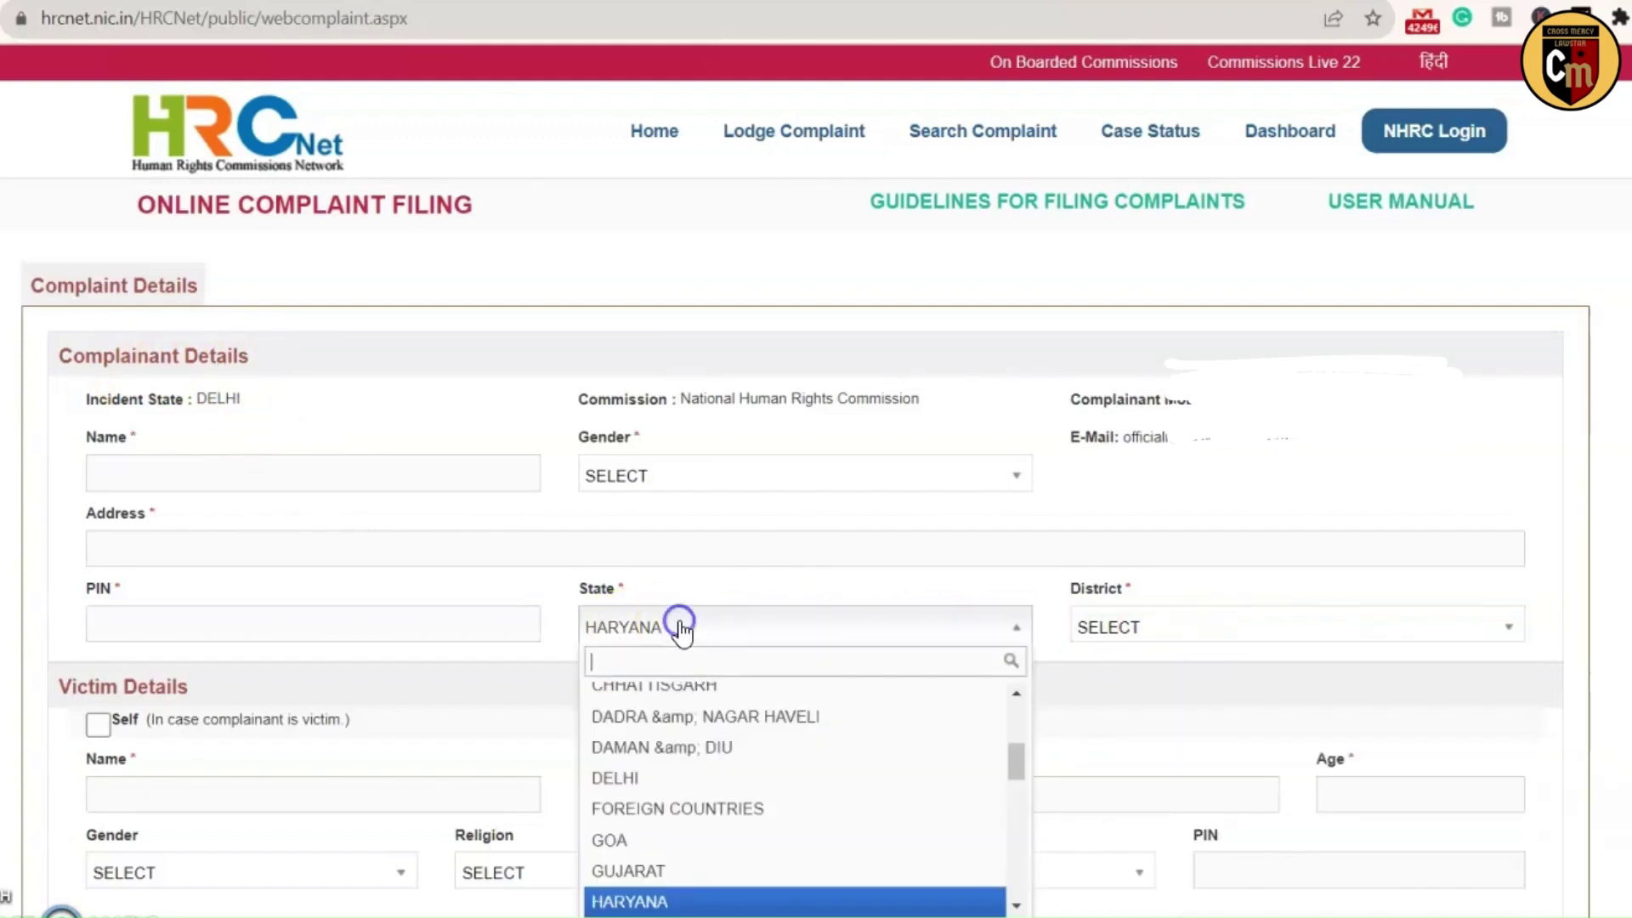
left_click(653, 852)
left_click(1170, 631)
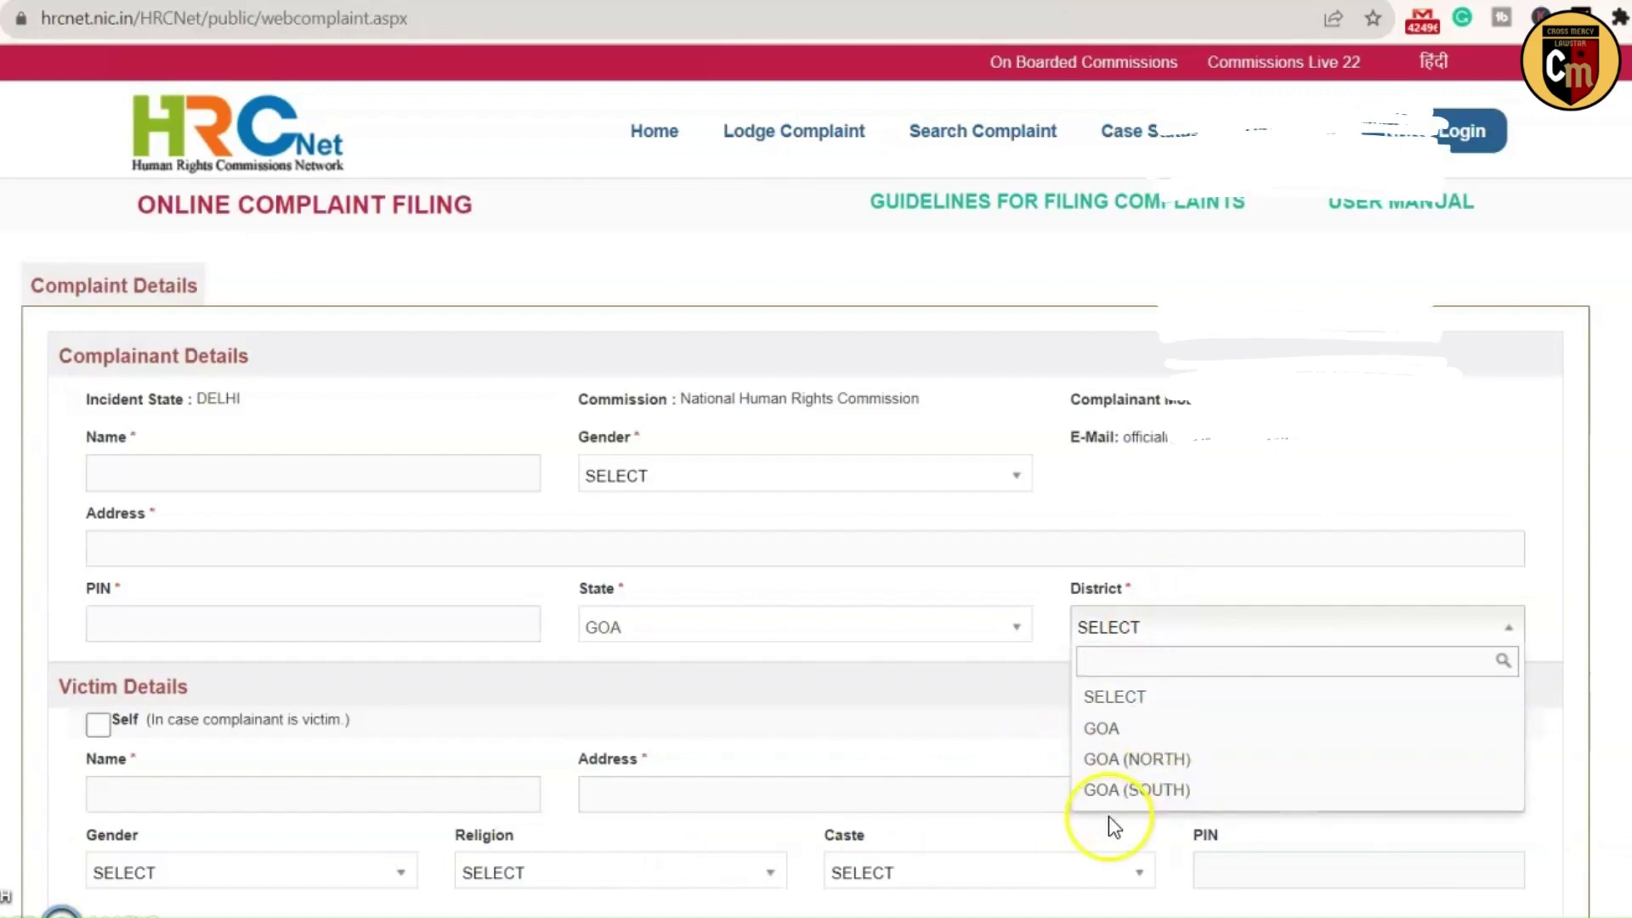
left_click(1173, 626)
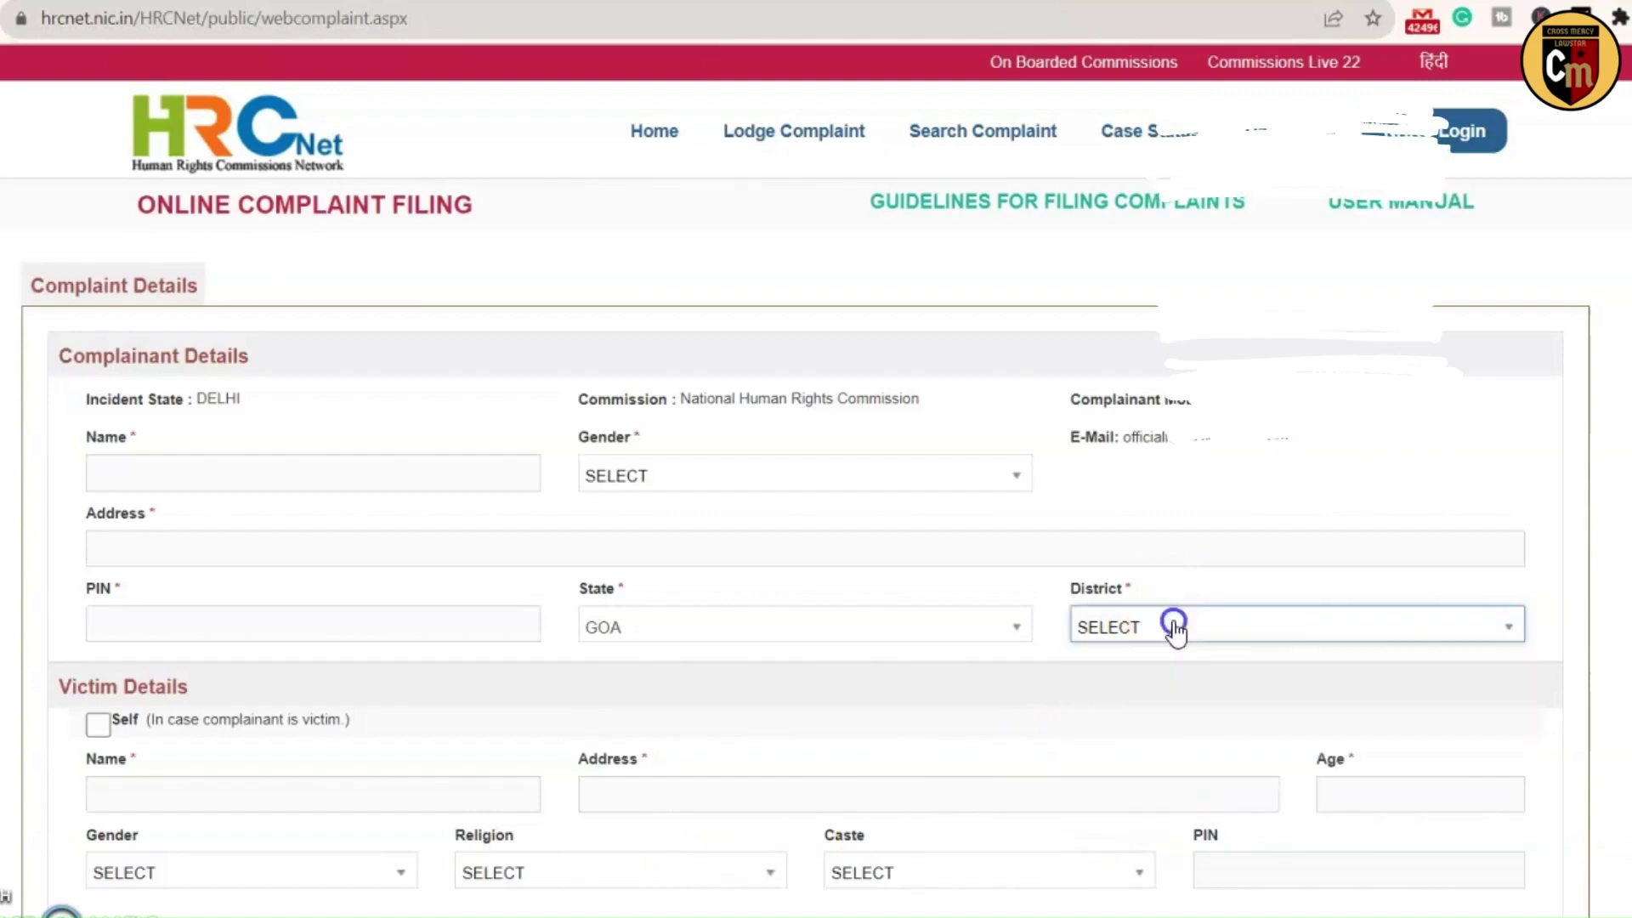
Step: Try to mark the complainant as the victim with the Self option in the victim details
scroll(805, 583, "down", 3)
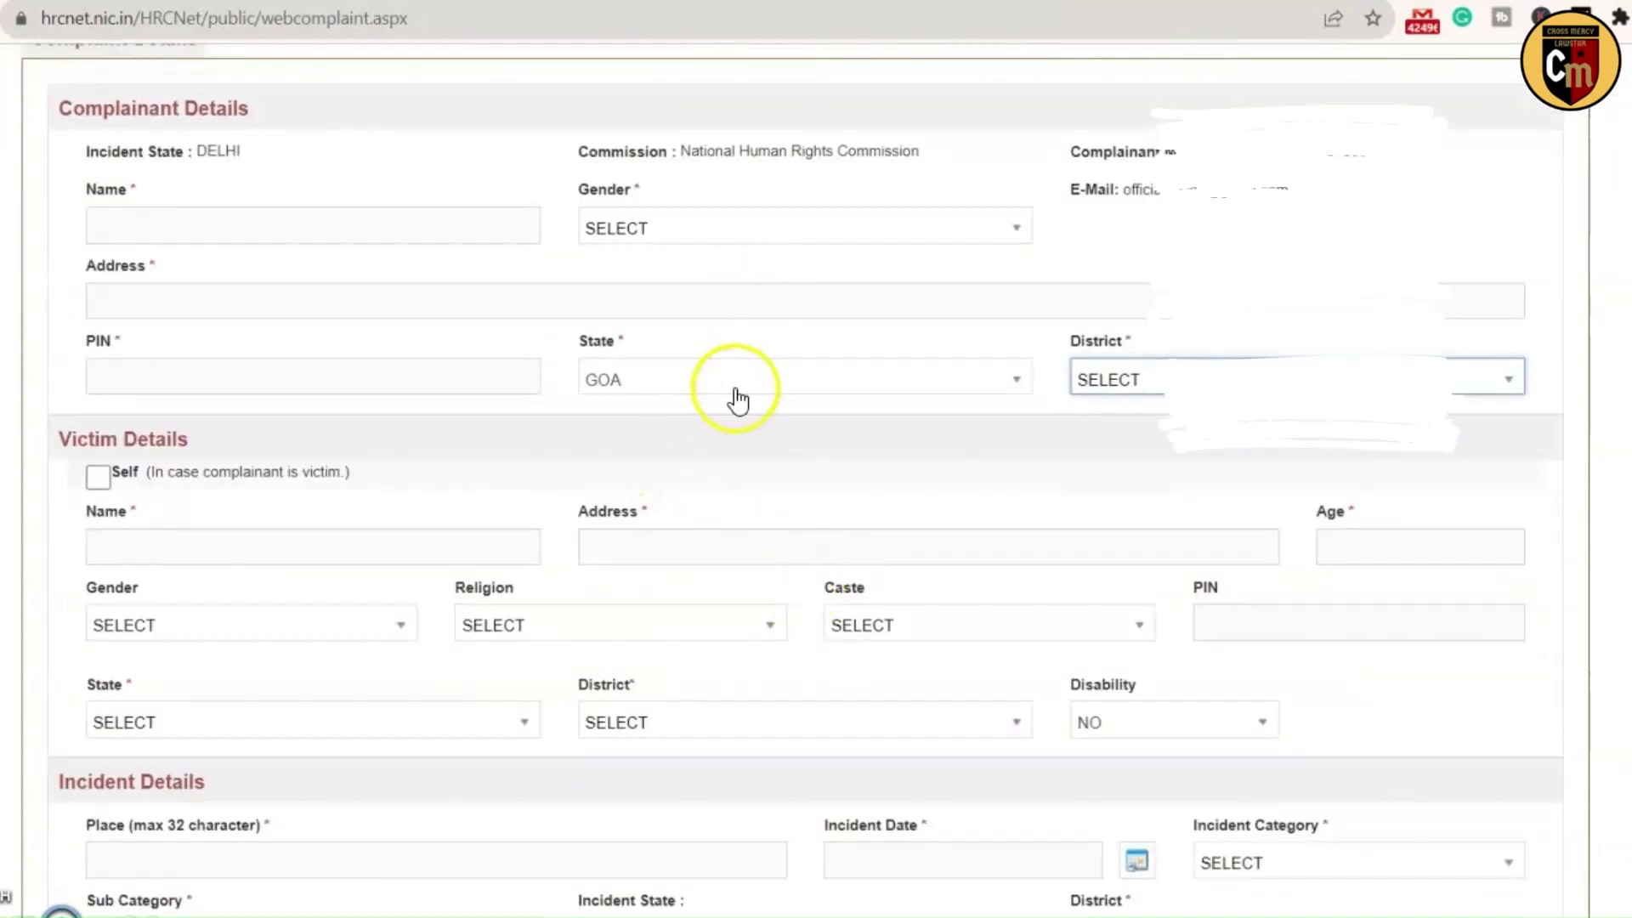
scroll(263, 488, "down", 3)
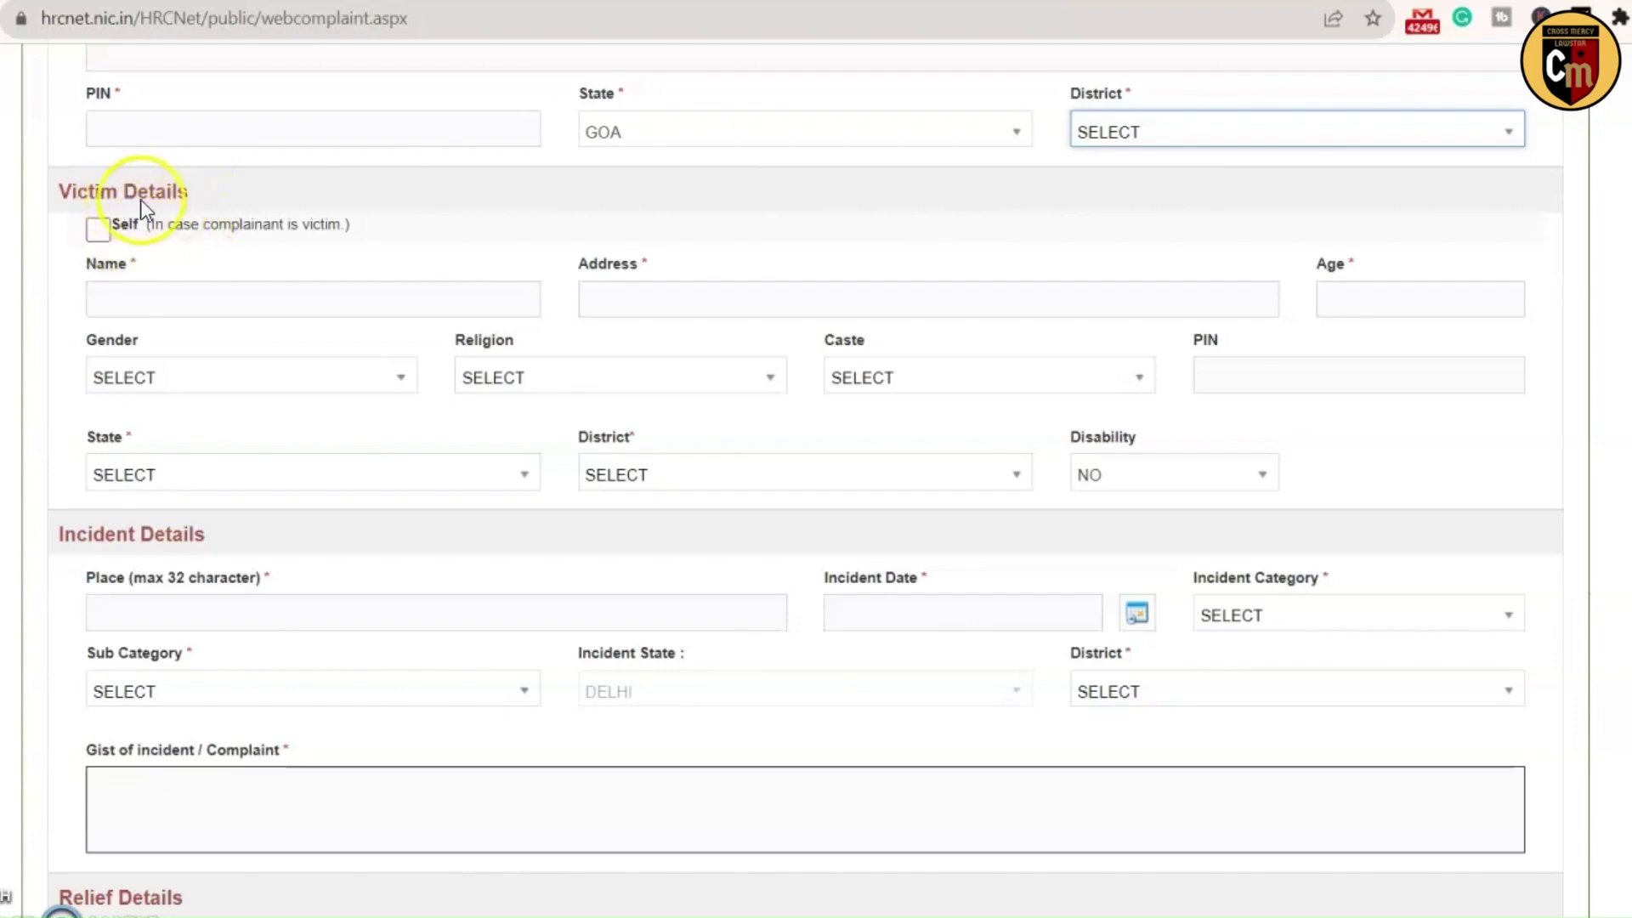
left_click(99, 228)
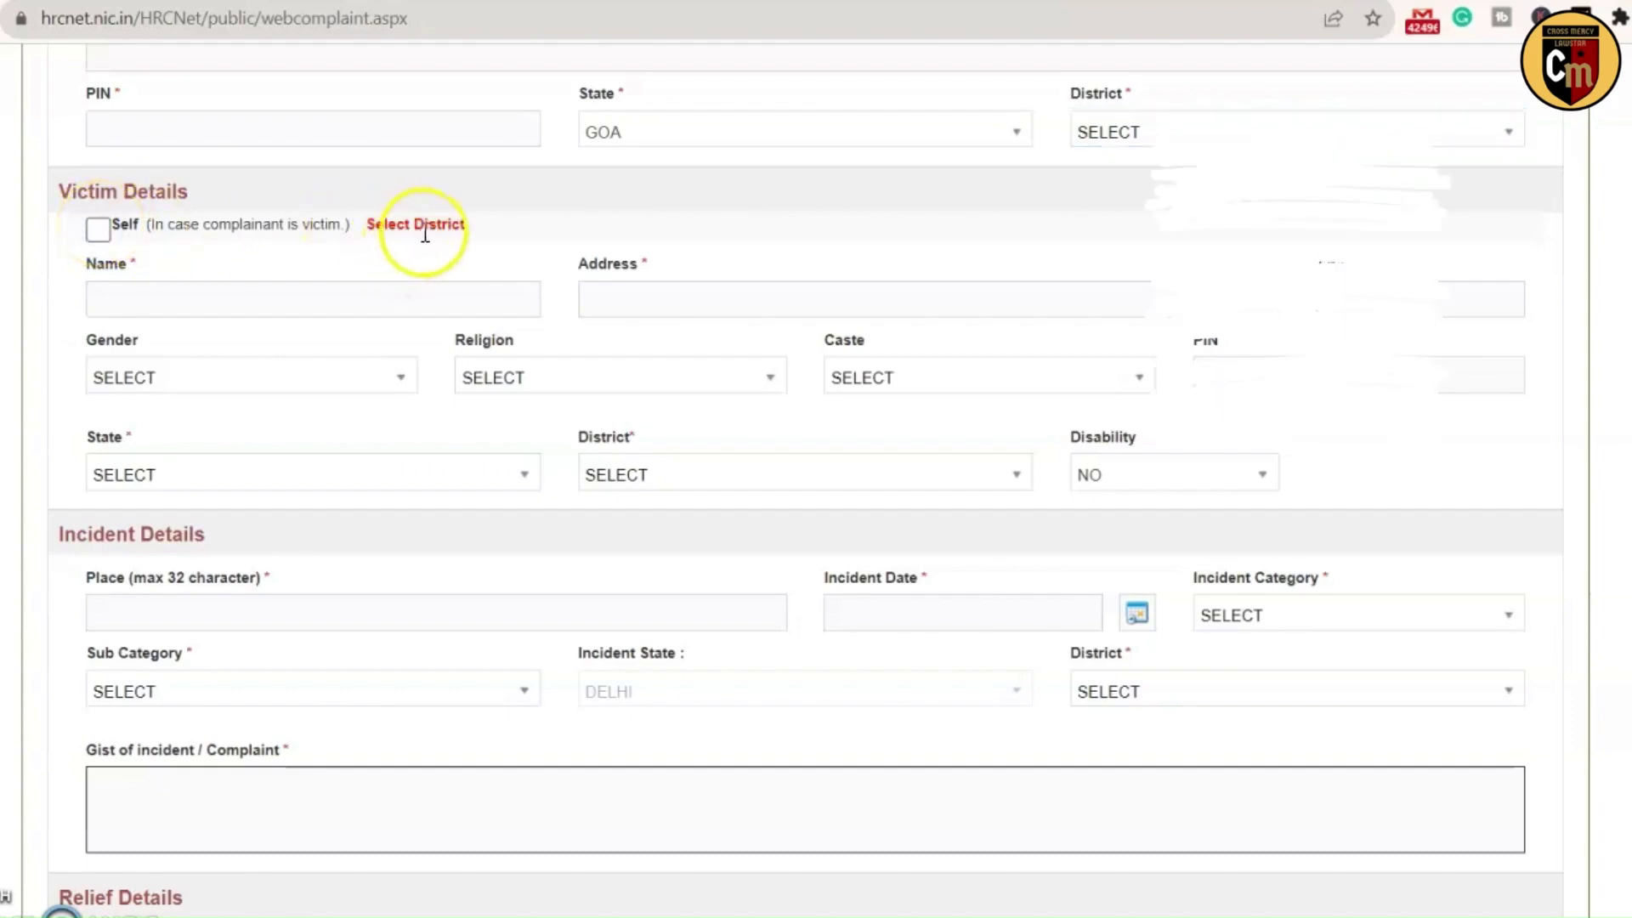
scroll(448, 262, "up", 3)
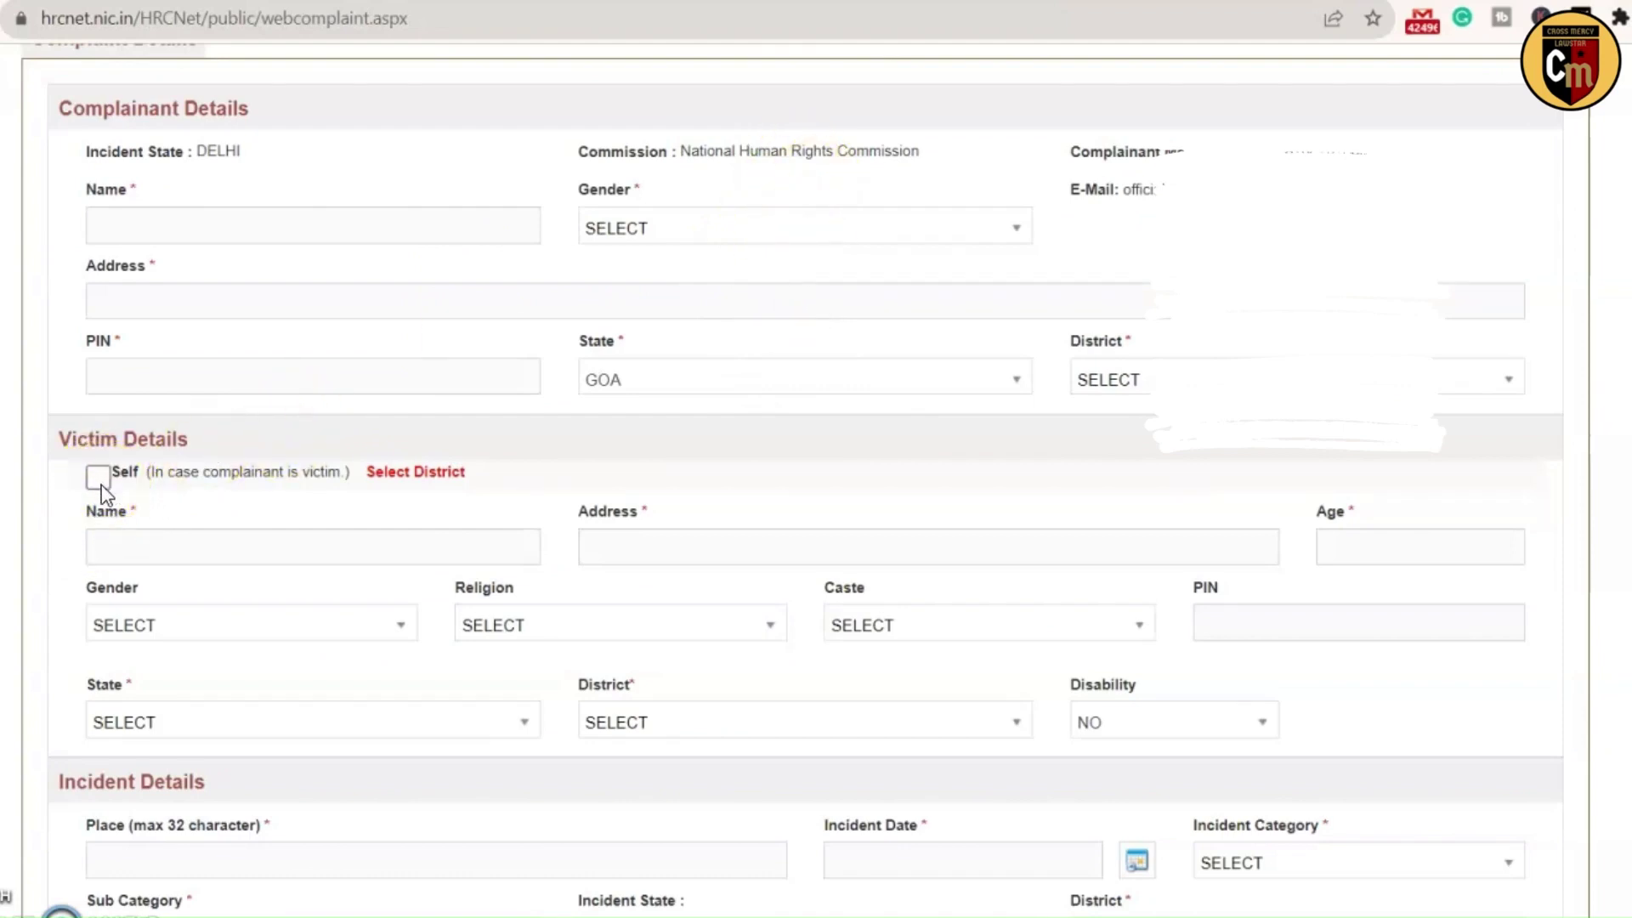
left_click(448, 208)
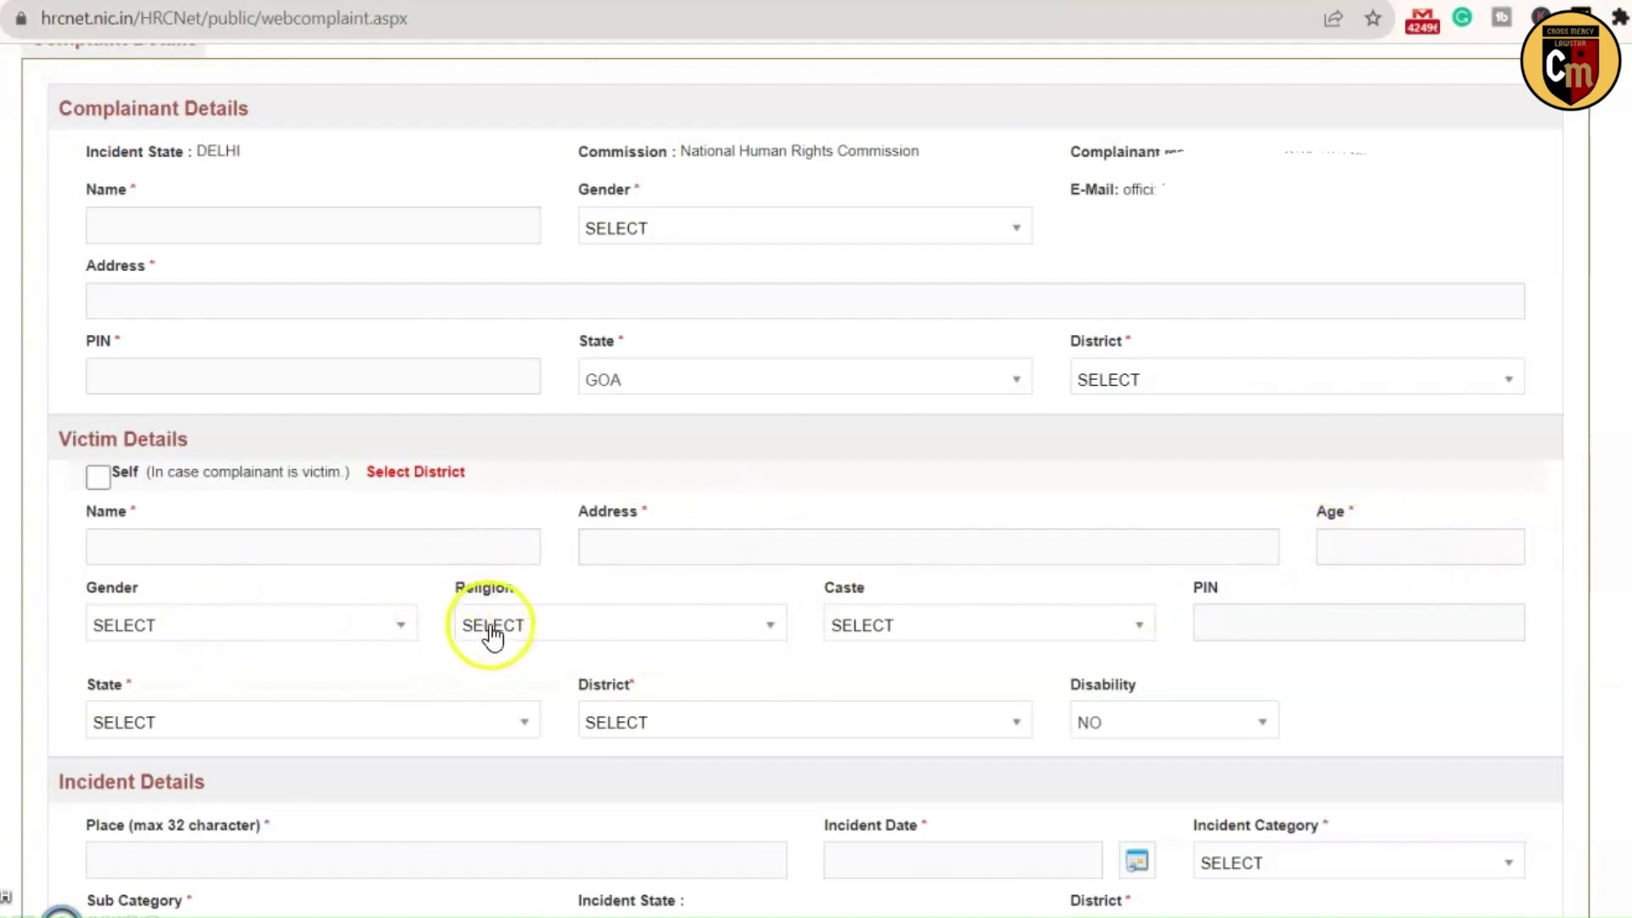
Step: Review the religion, caste and disability options in the victim details without changing them
left_click(524, 626)
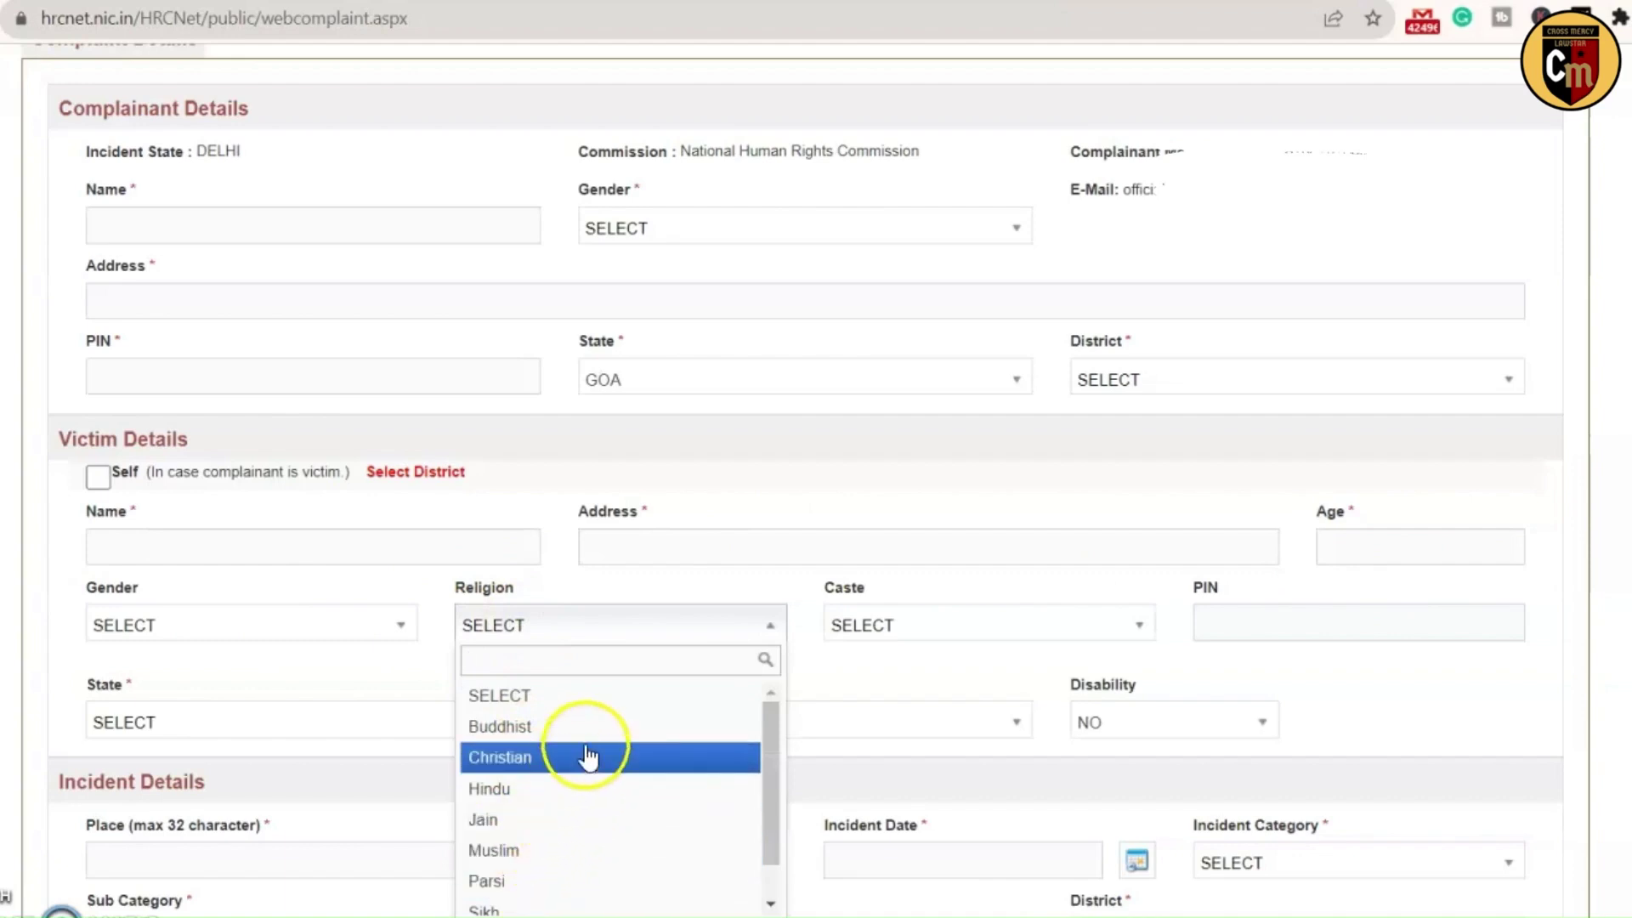
left_click(900, 627)
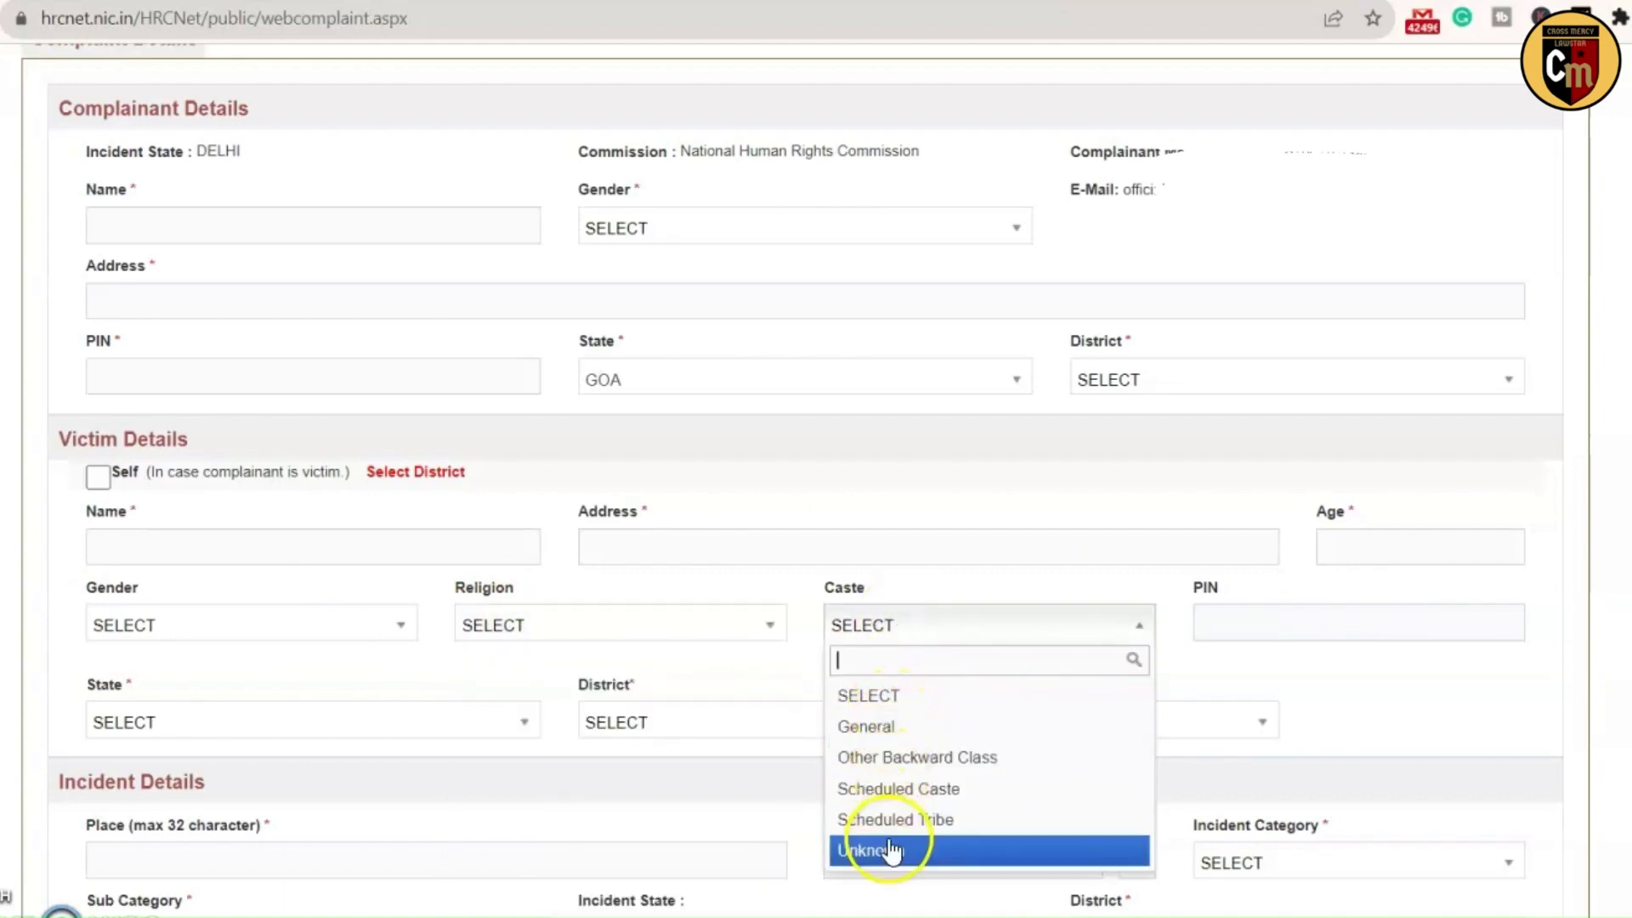
left_click(910, 634)
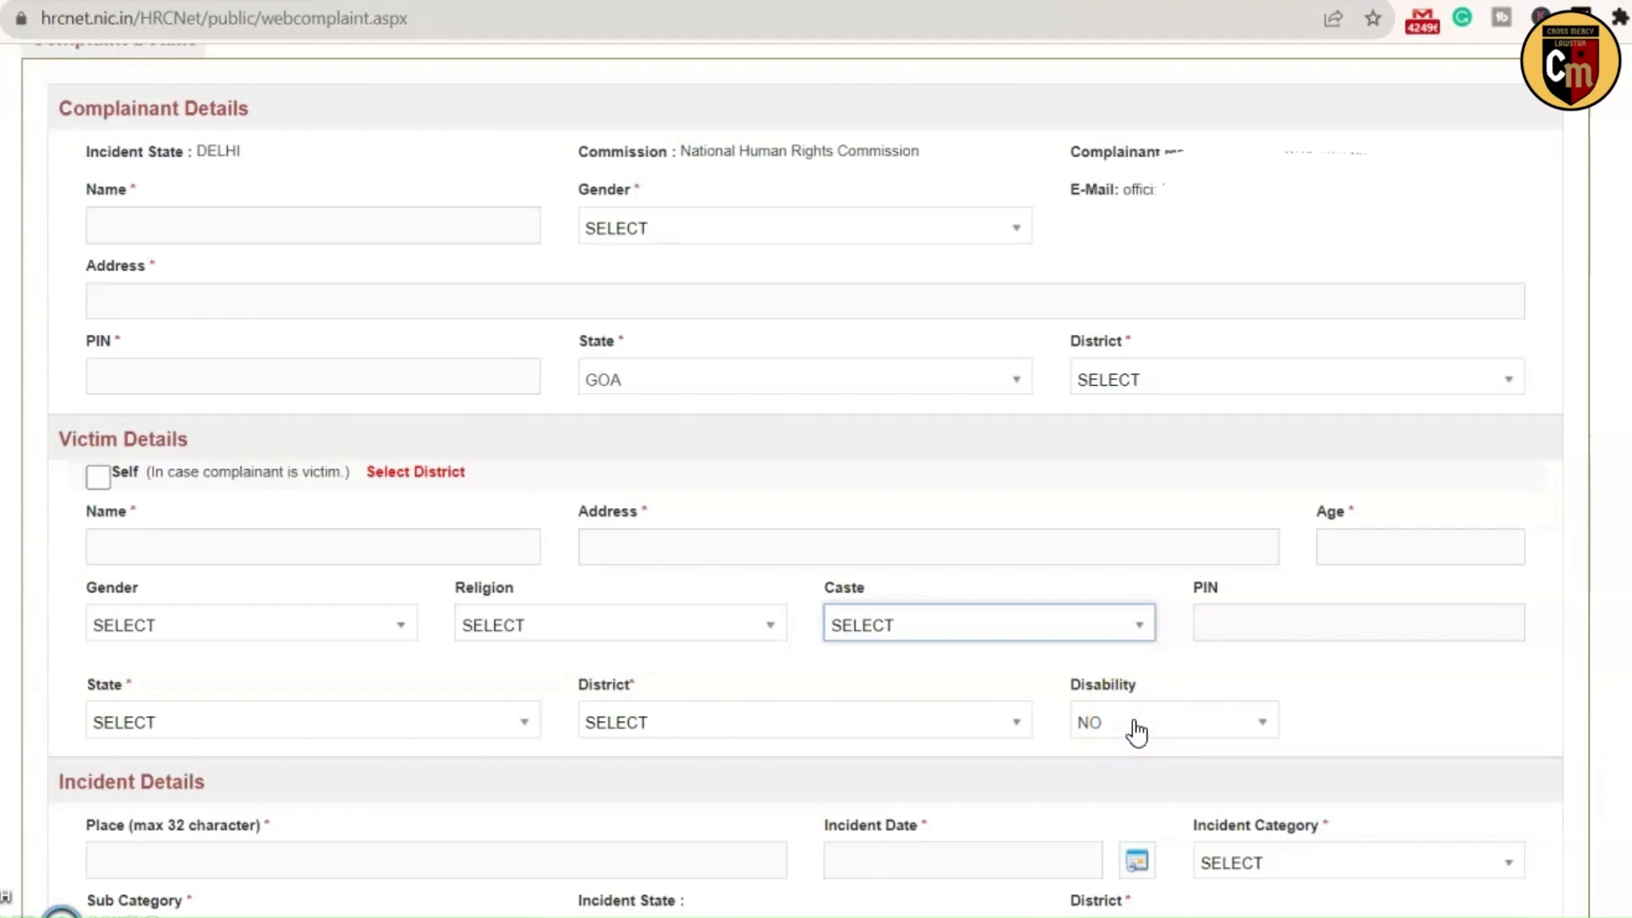
left_click(1136, 732)
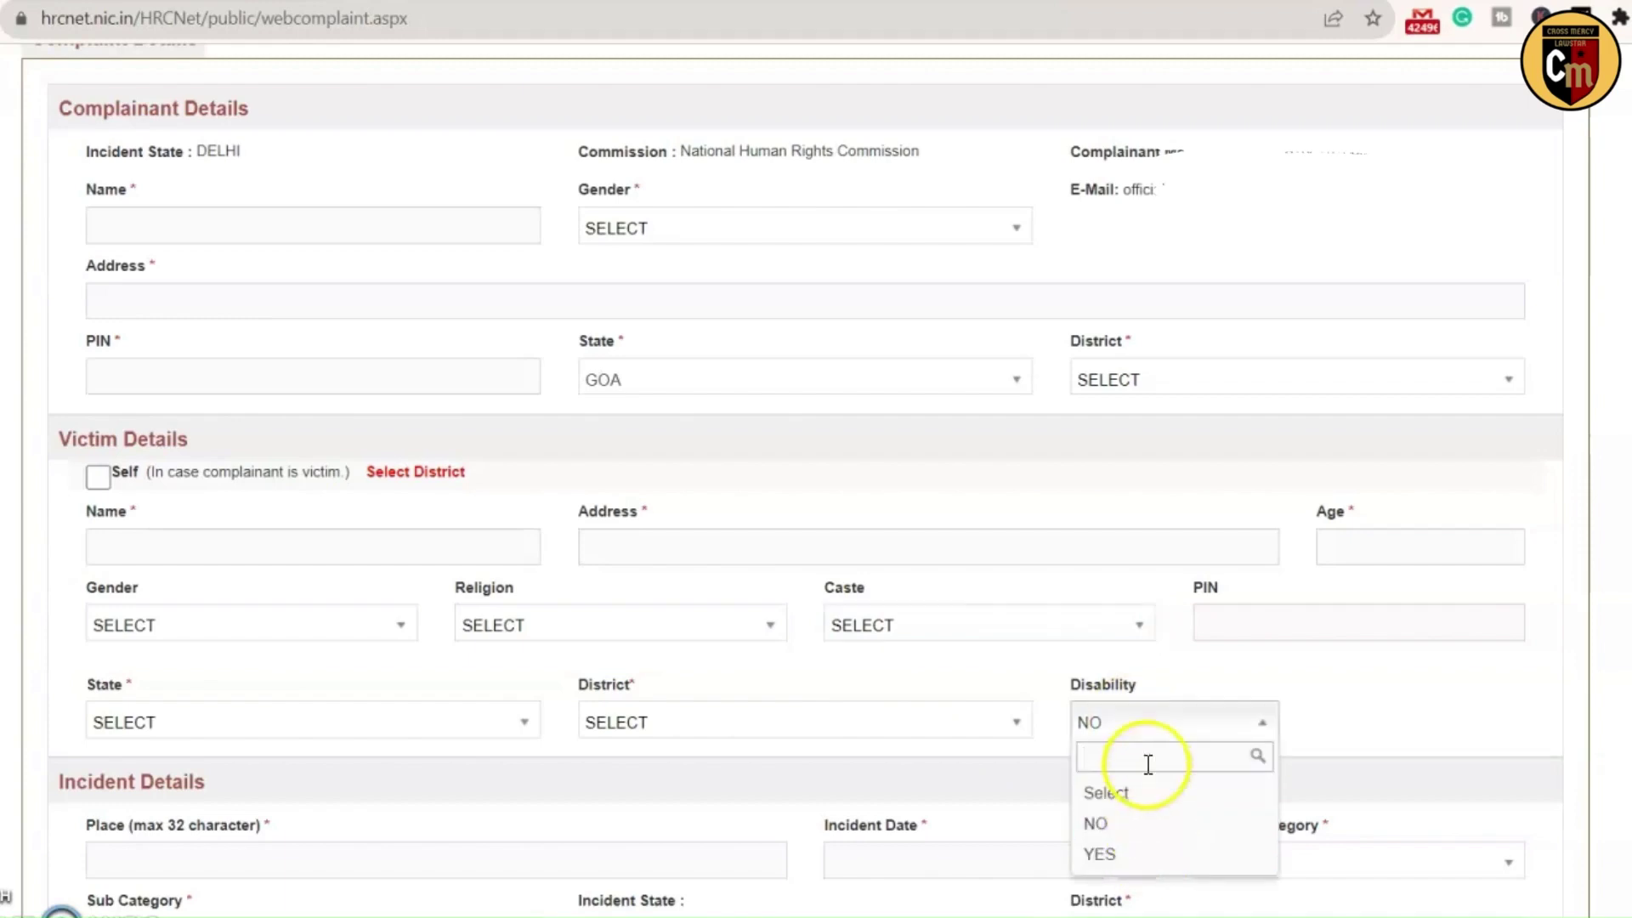
left_click(1151, 723)
scroll(1328, 516, "down", 3)
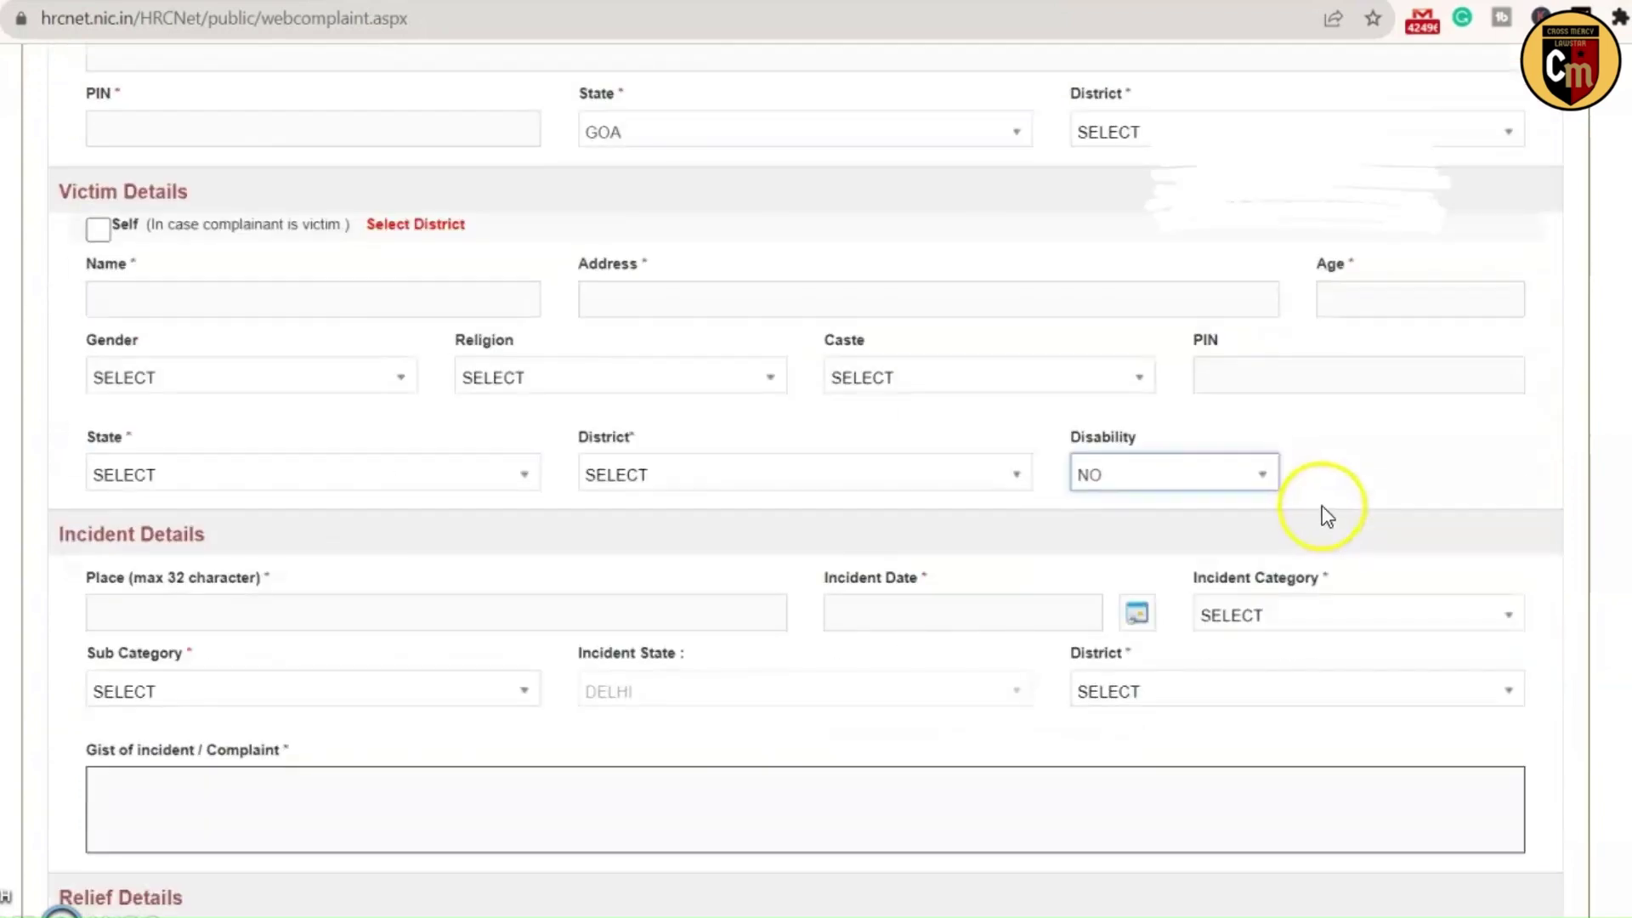
Step: Review the place field and incident date calendar in the incident details without entering a place or date
scroll(1328, 516, "down", 4)
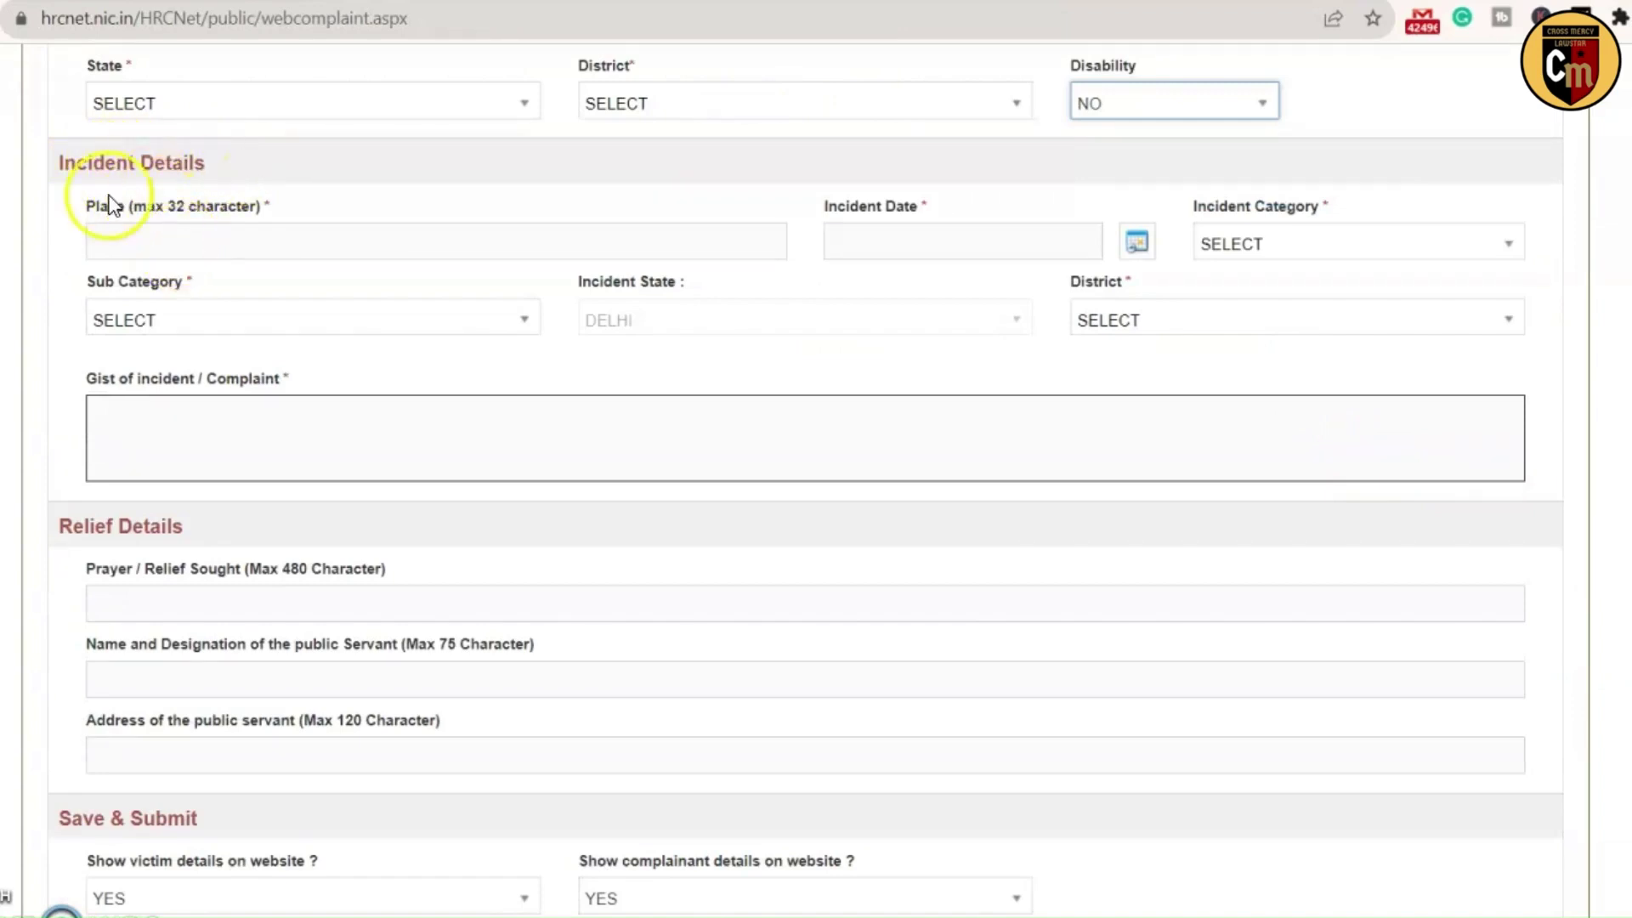
left_click(168, 248)
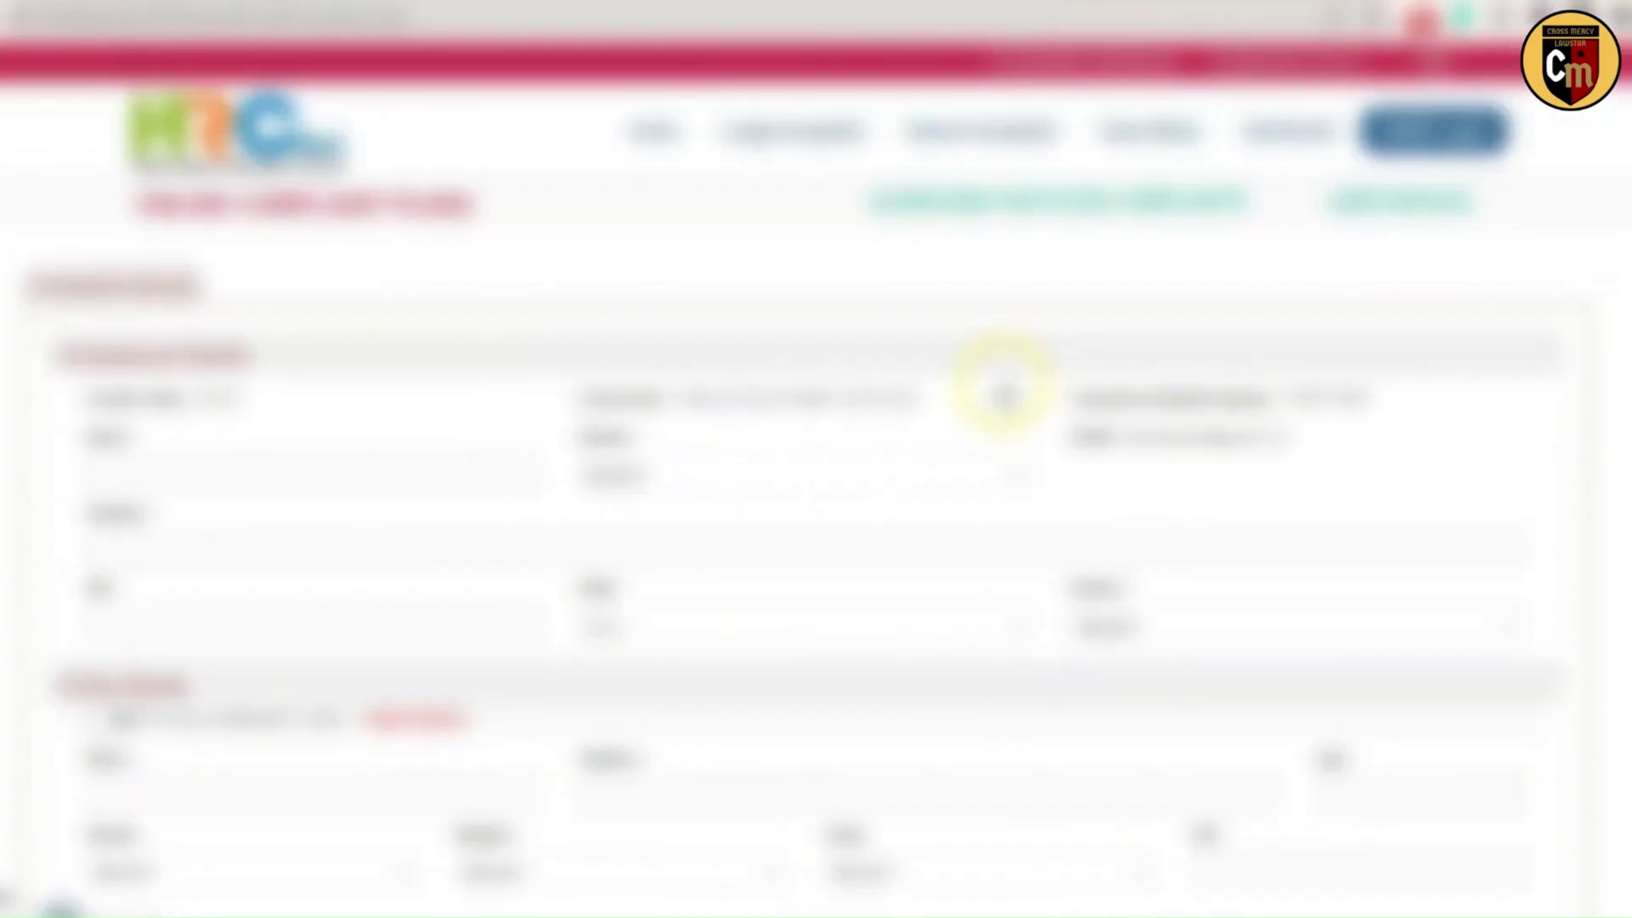
scroll(1003, 395, "down", 3)
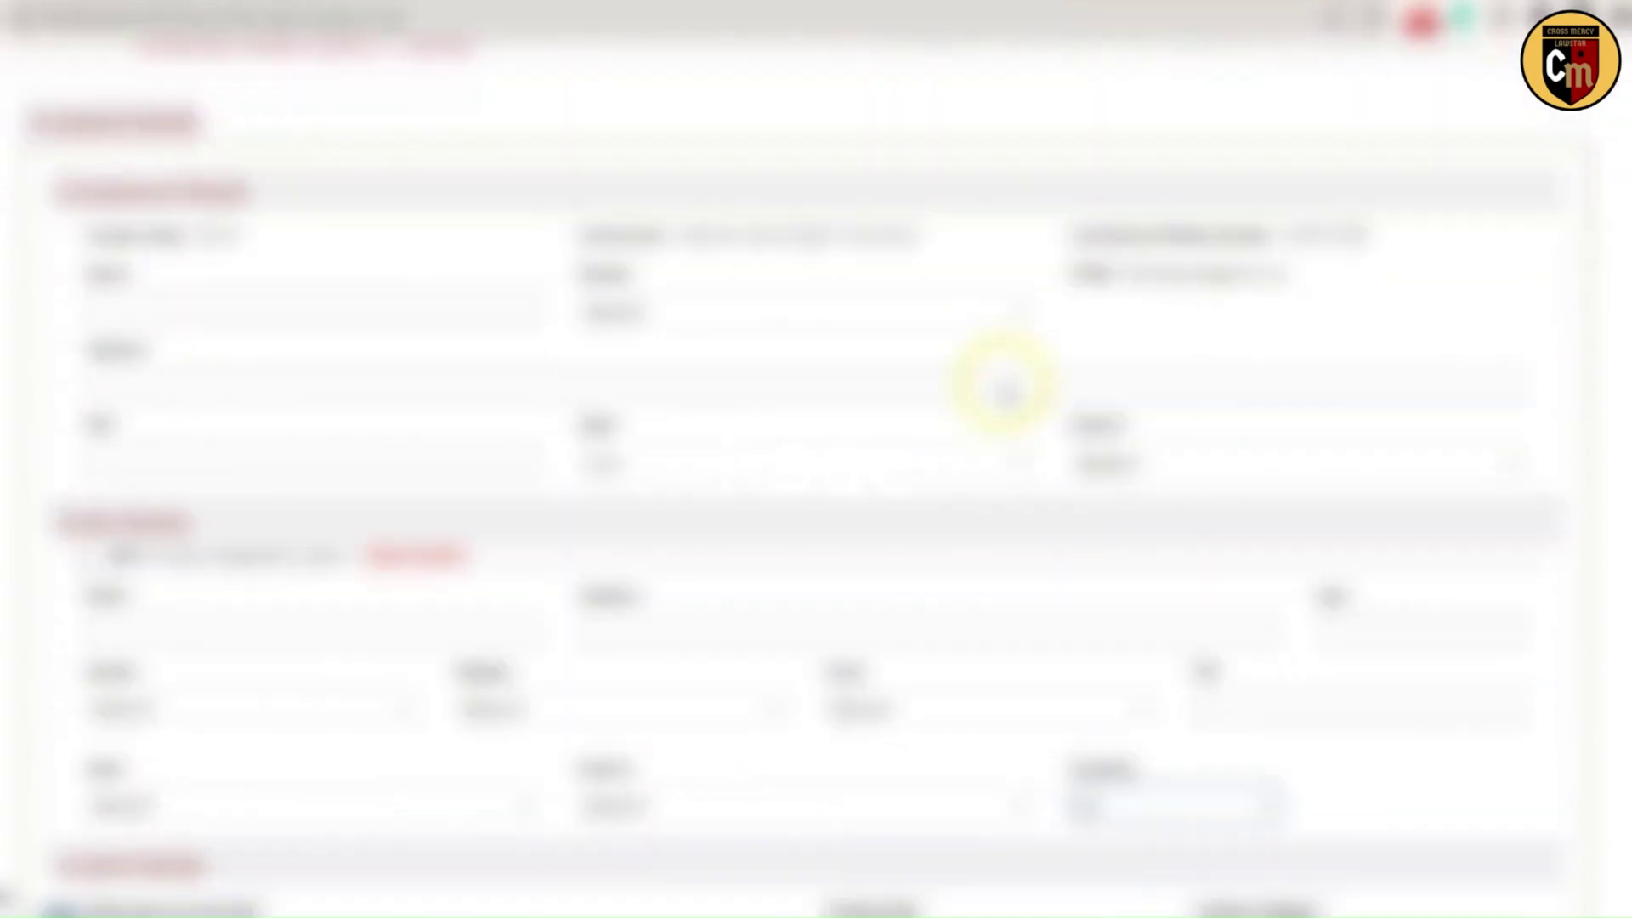
scroll(963, 365, "down", 9)
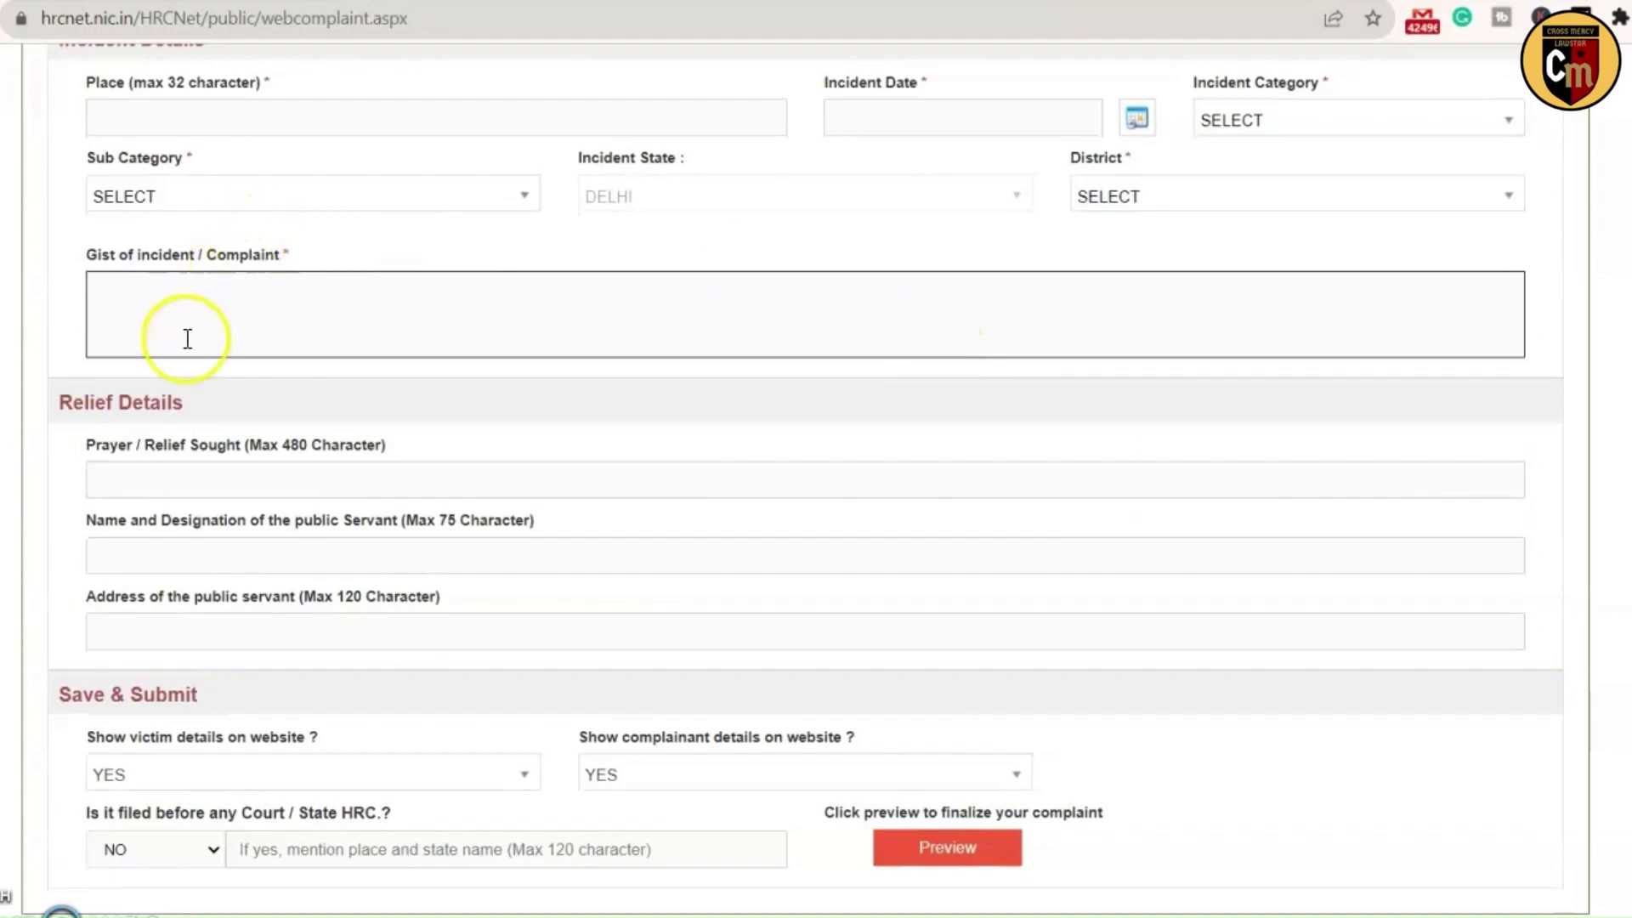
scroll(263, 393, "up", 3)
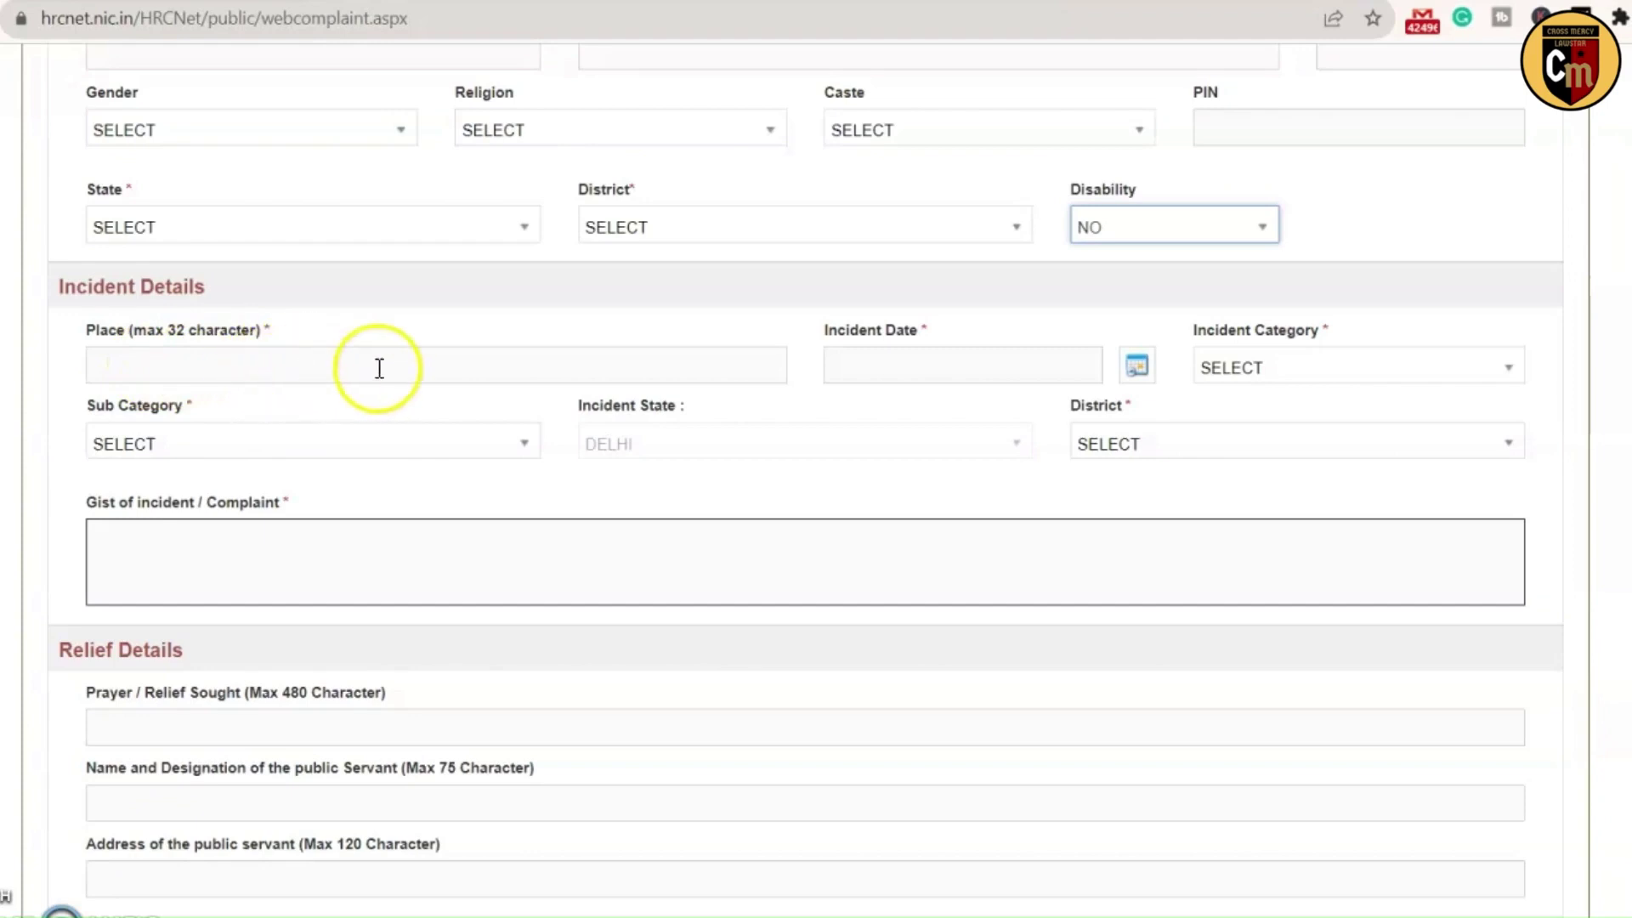
left_click(420, 374)
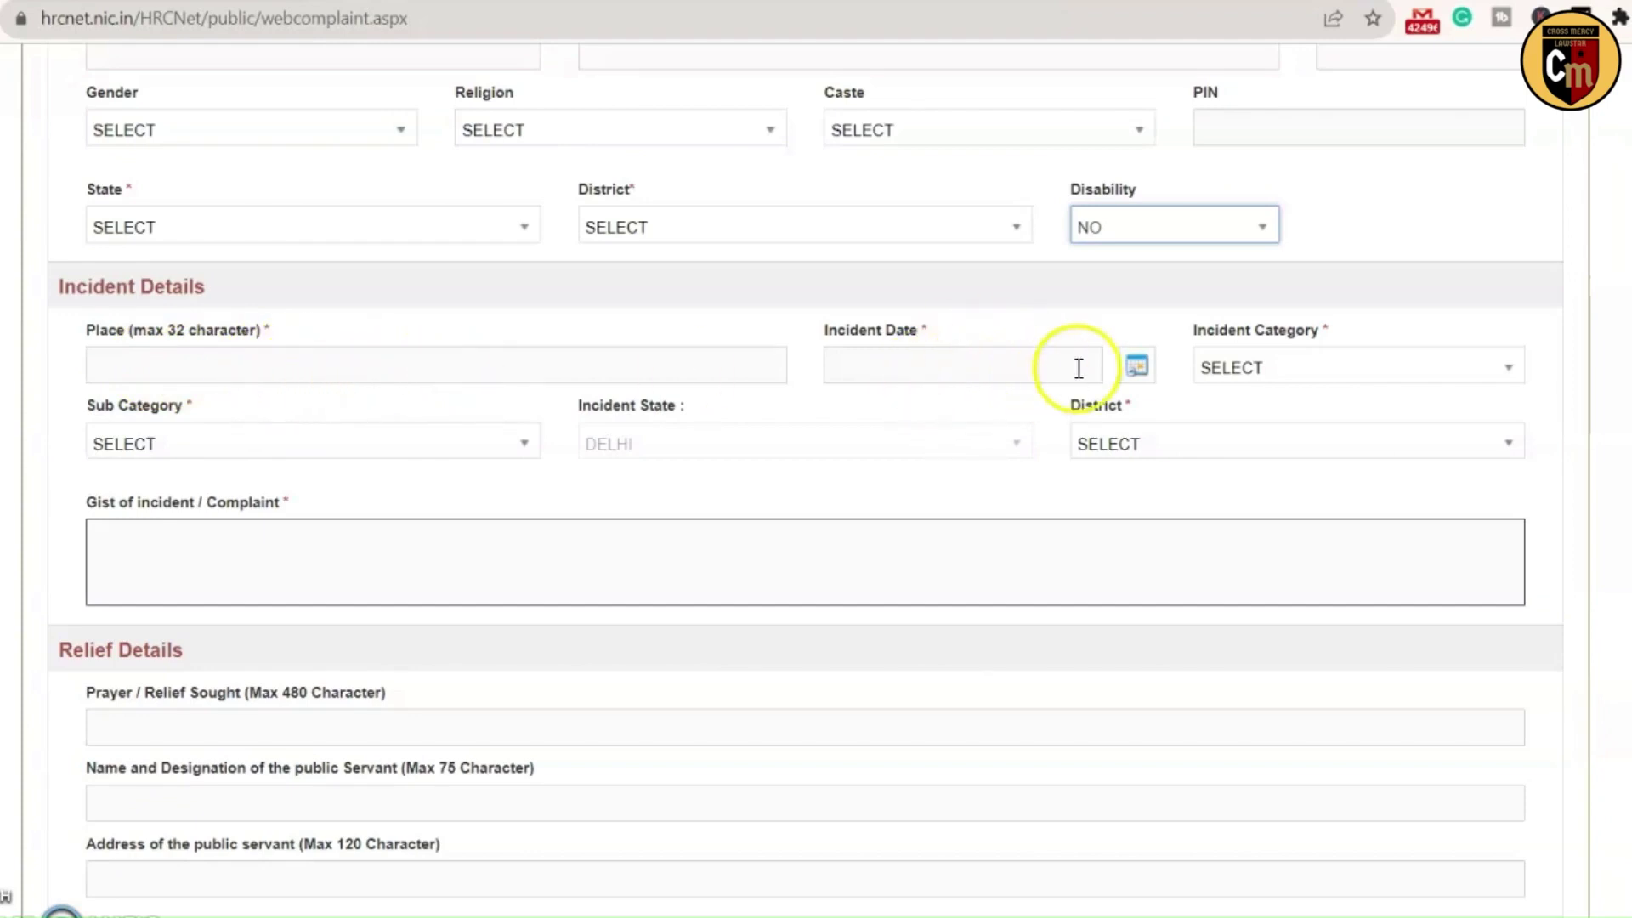
left_click(1138, 368)
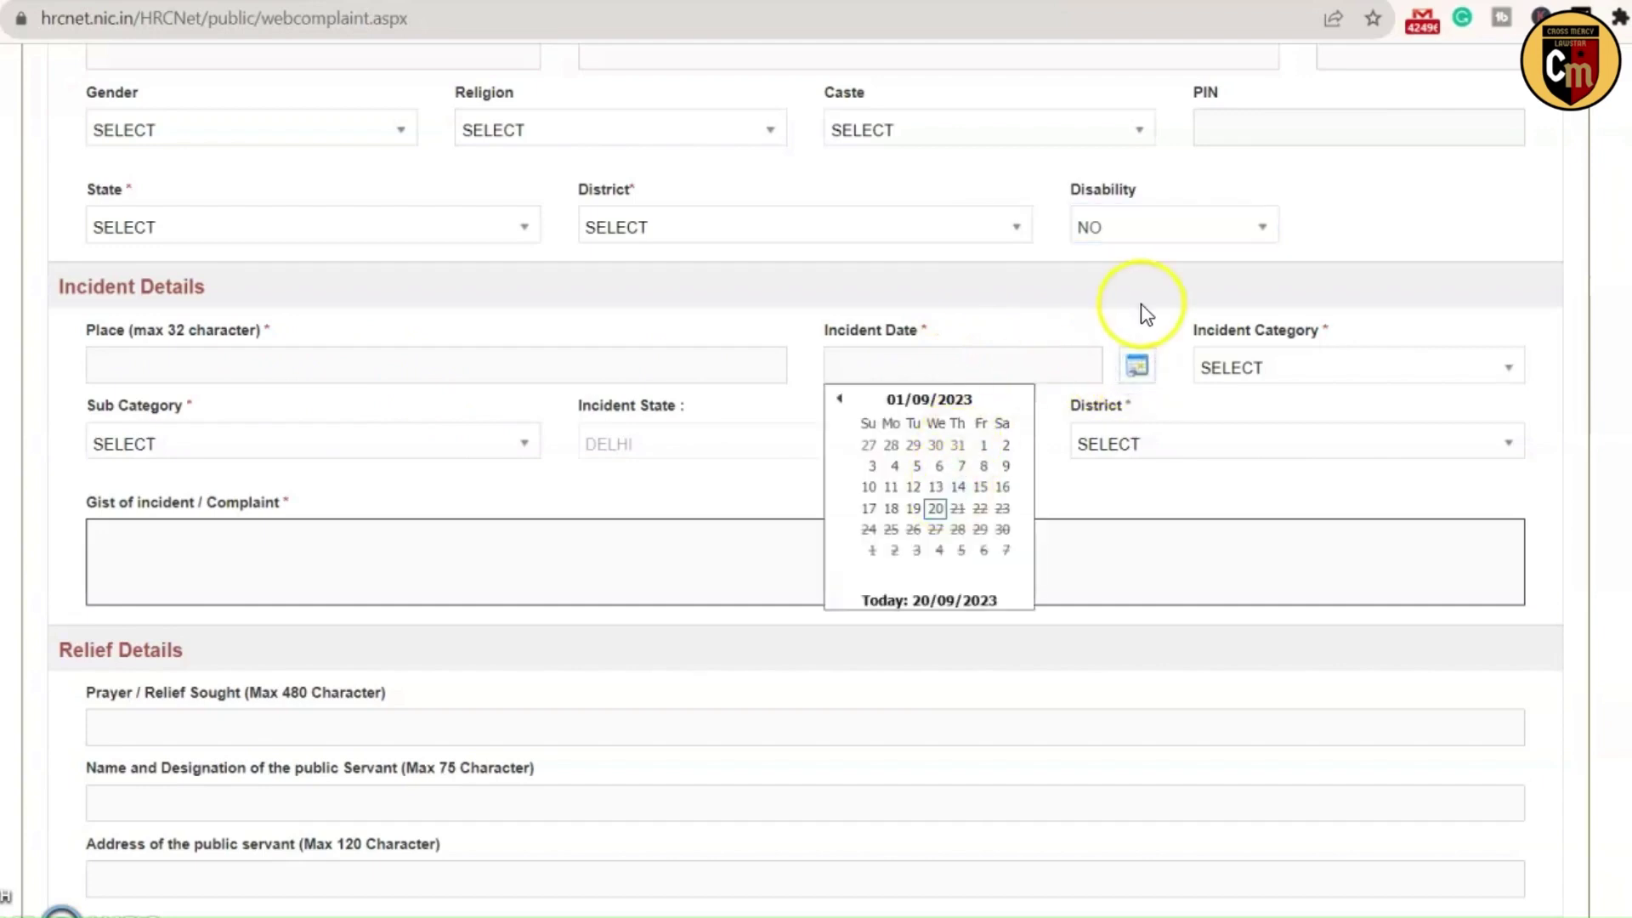
left_click(1137, 368)
left_click(923, 354)
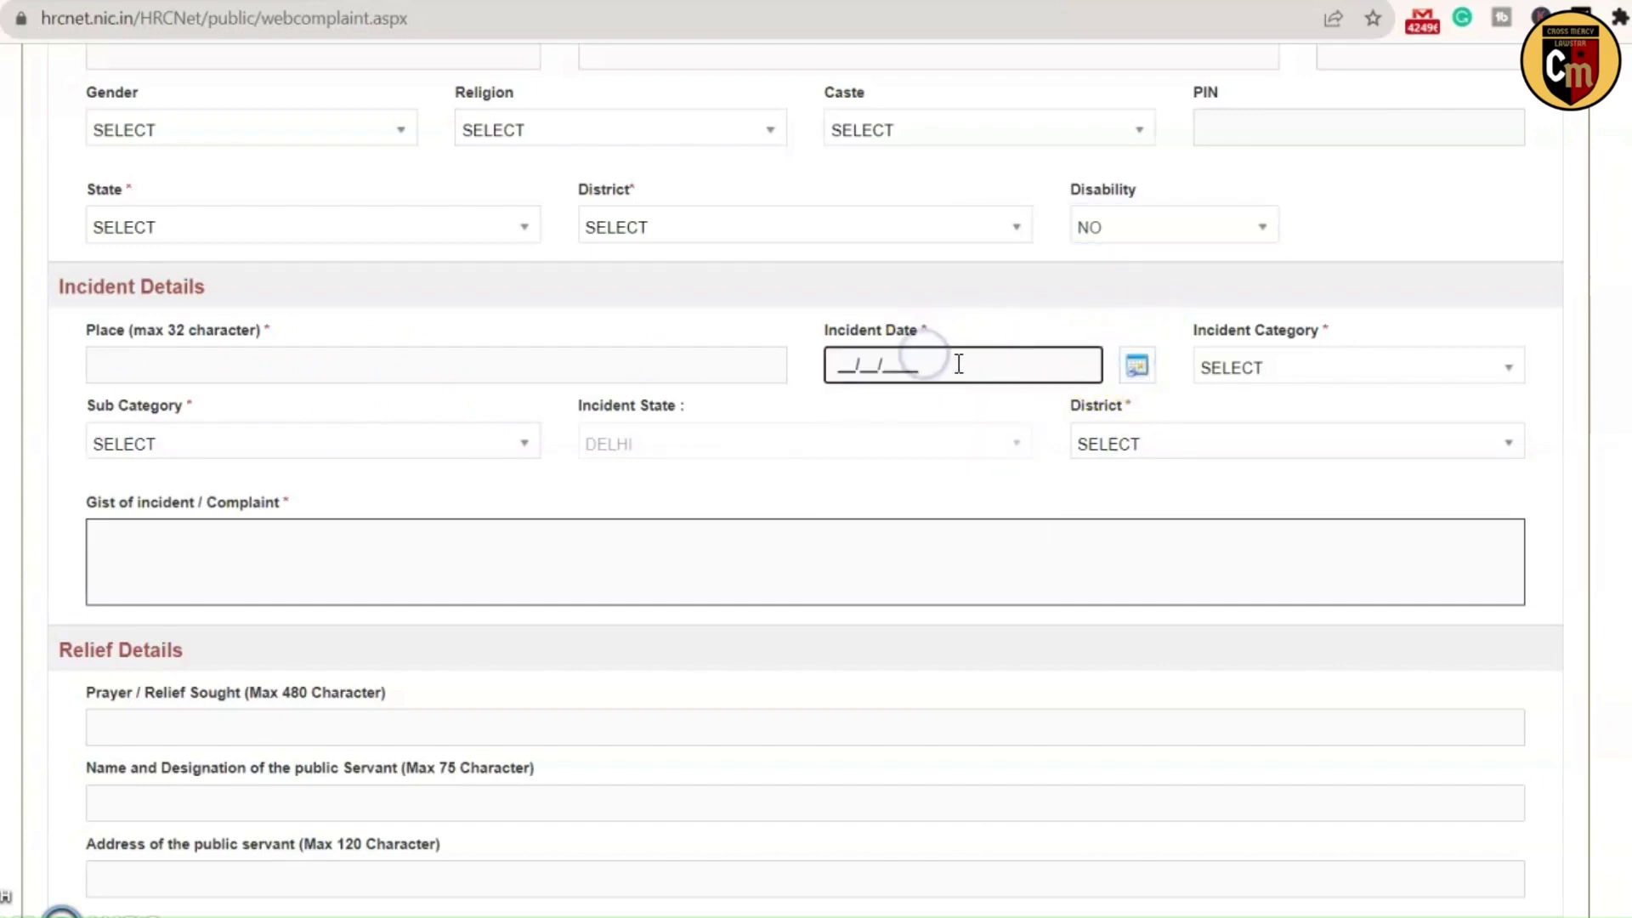
Step: Set the incident category to SC/ST and review its sub category options without choosing one
left_click(1260, 368)
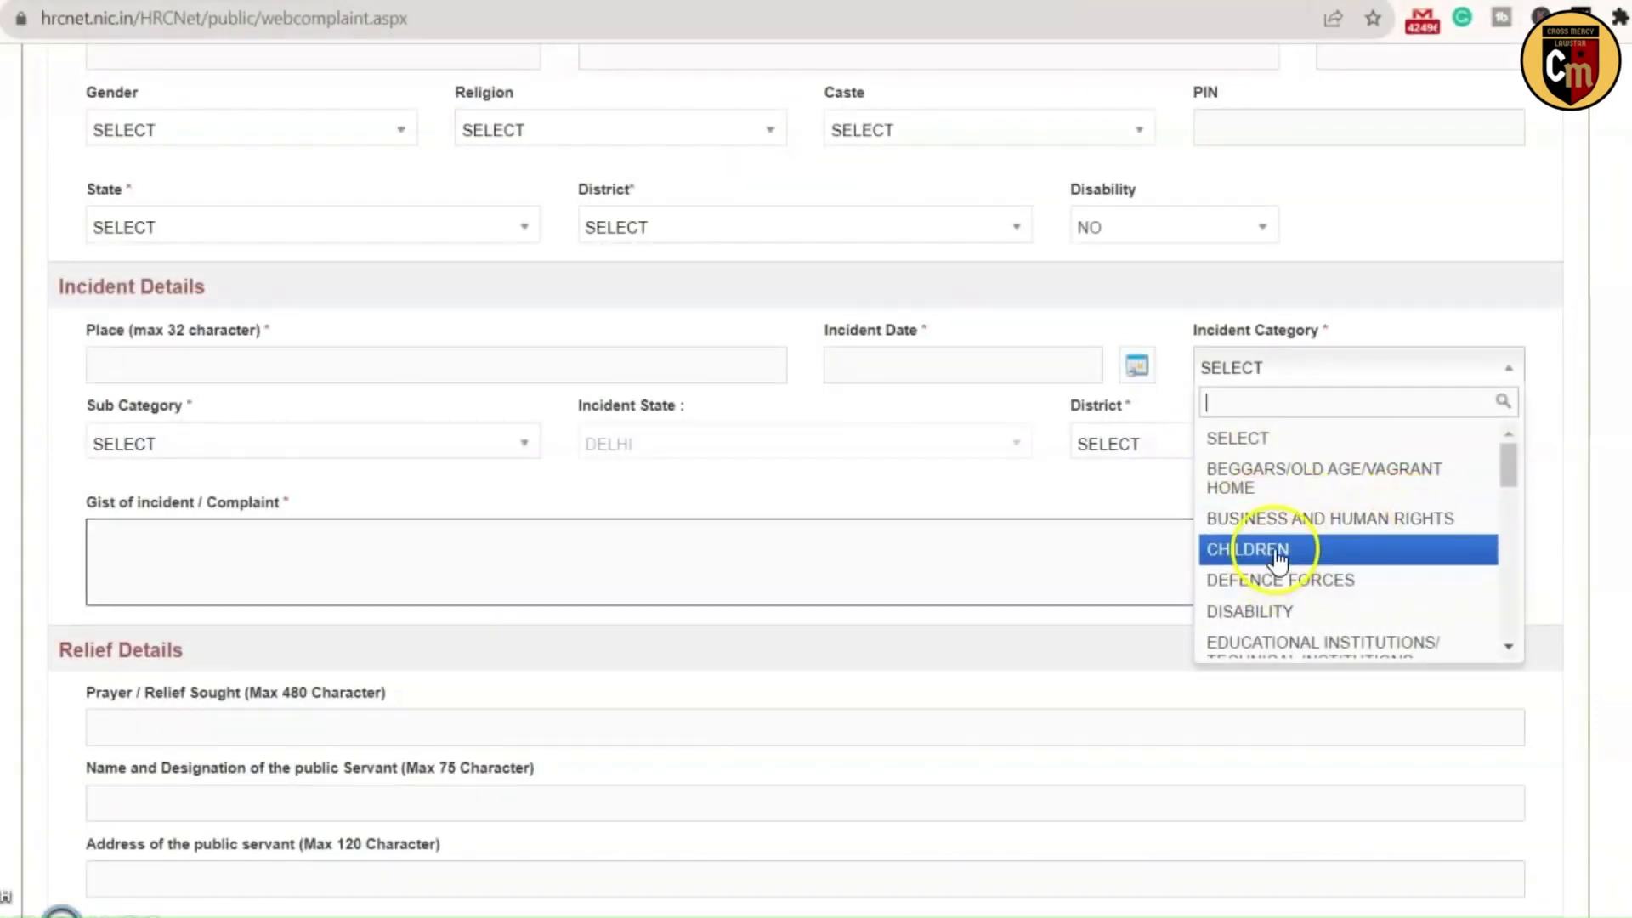
scroll(1330, 594, "down", 2)
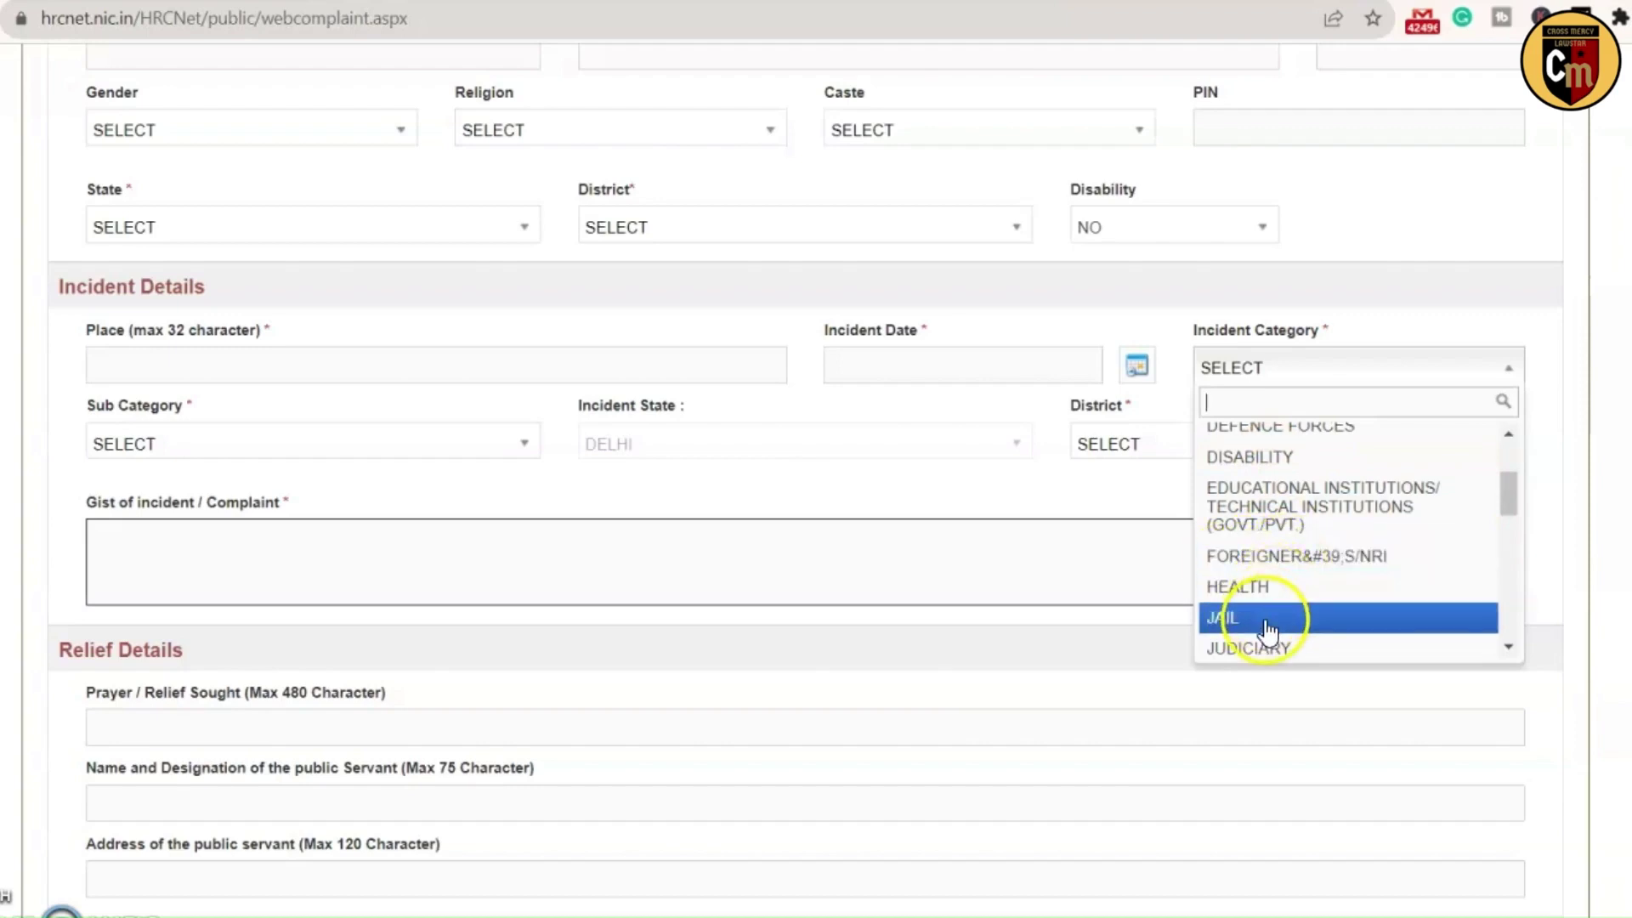
scroll(1282, 620, "down", 2)
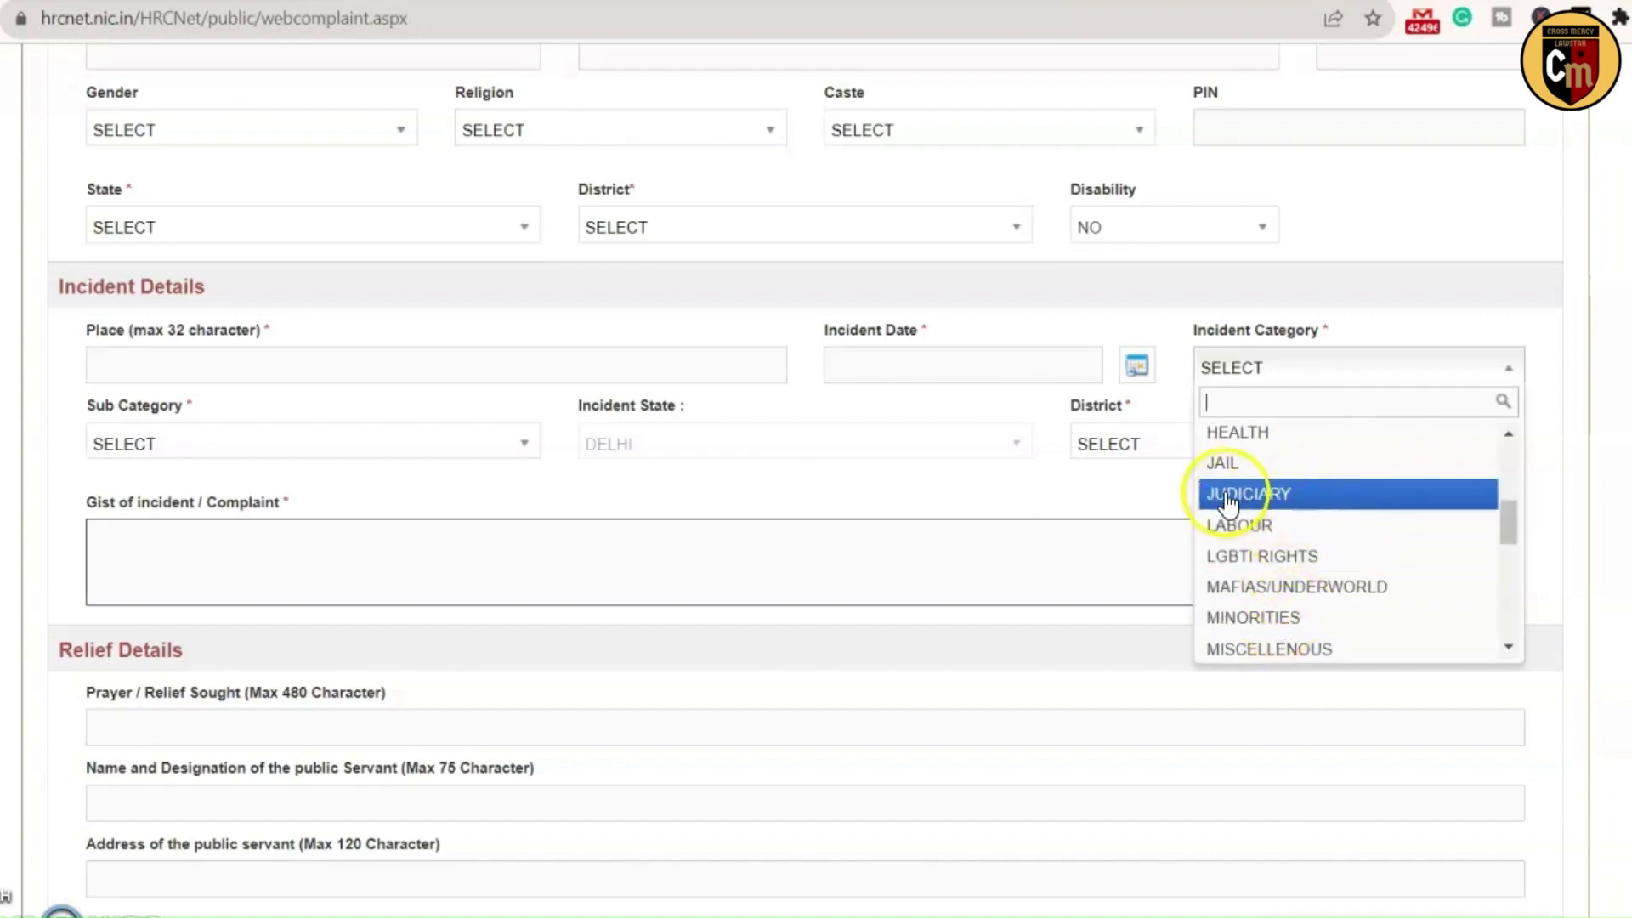
scroll(1275, 586, "down", 4)
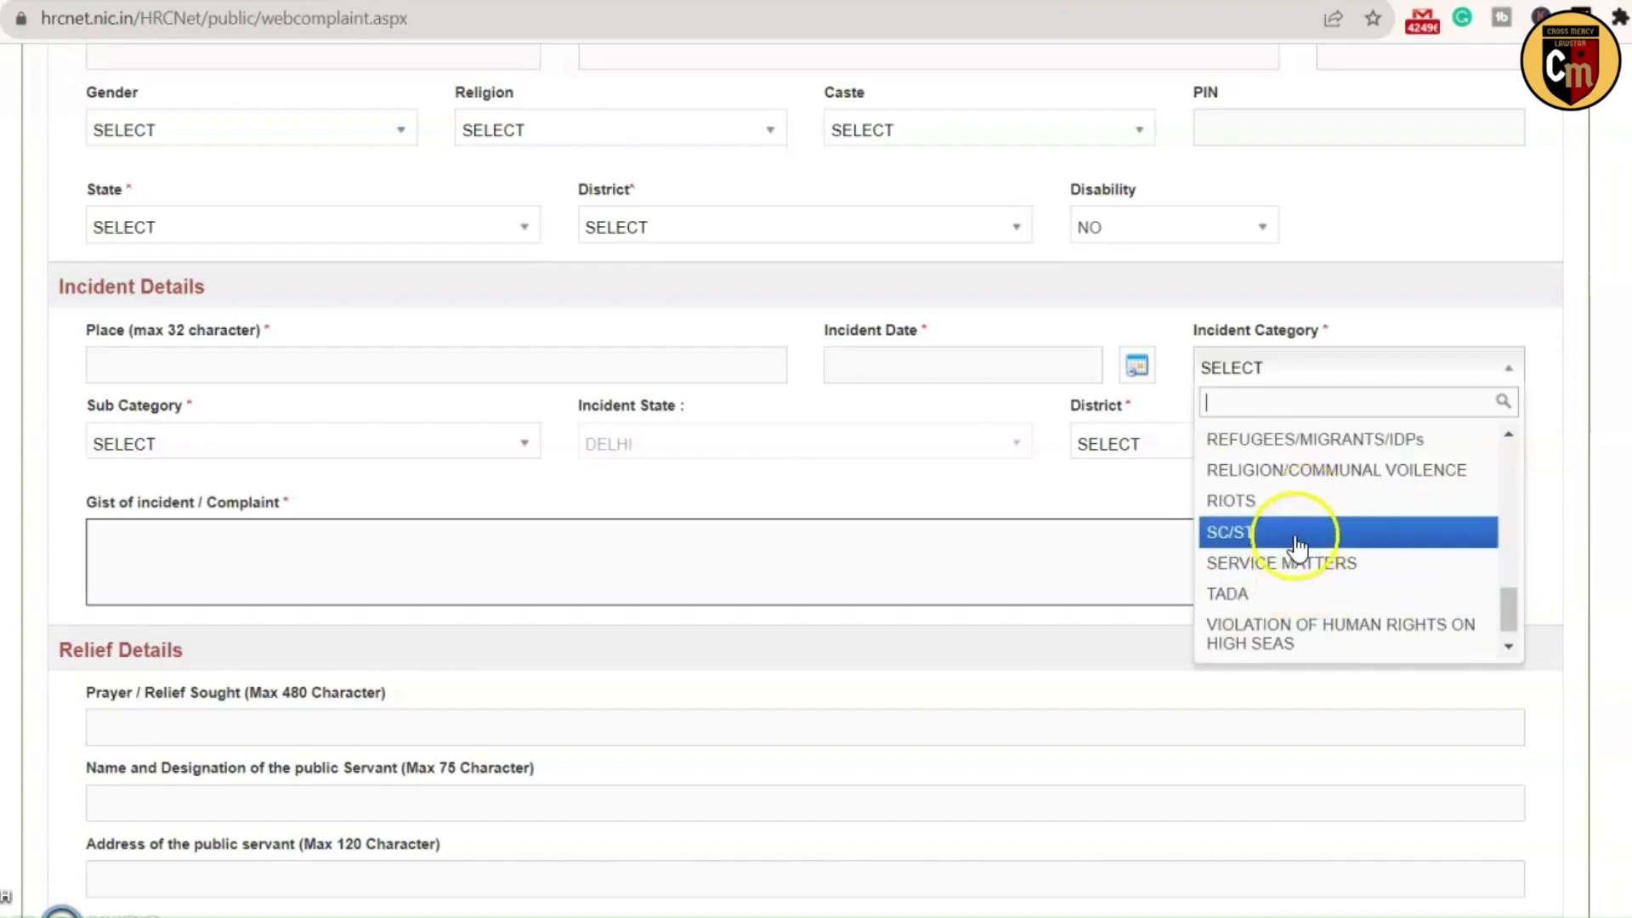
left_click(1296, 538)
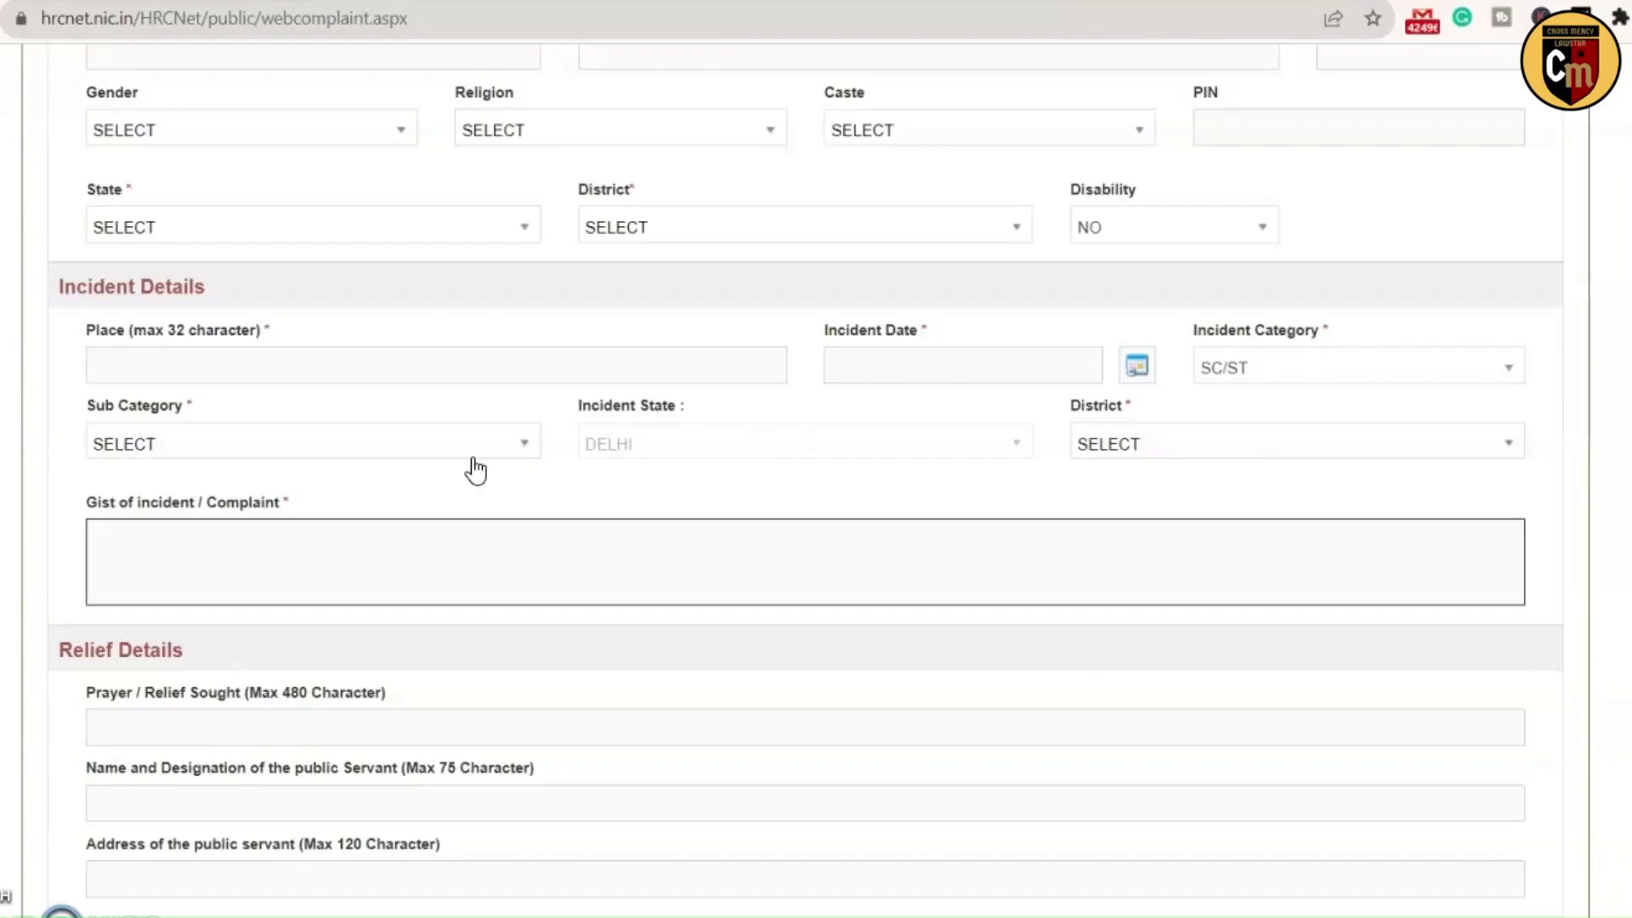
left_click(270, 458)
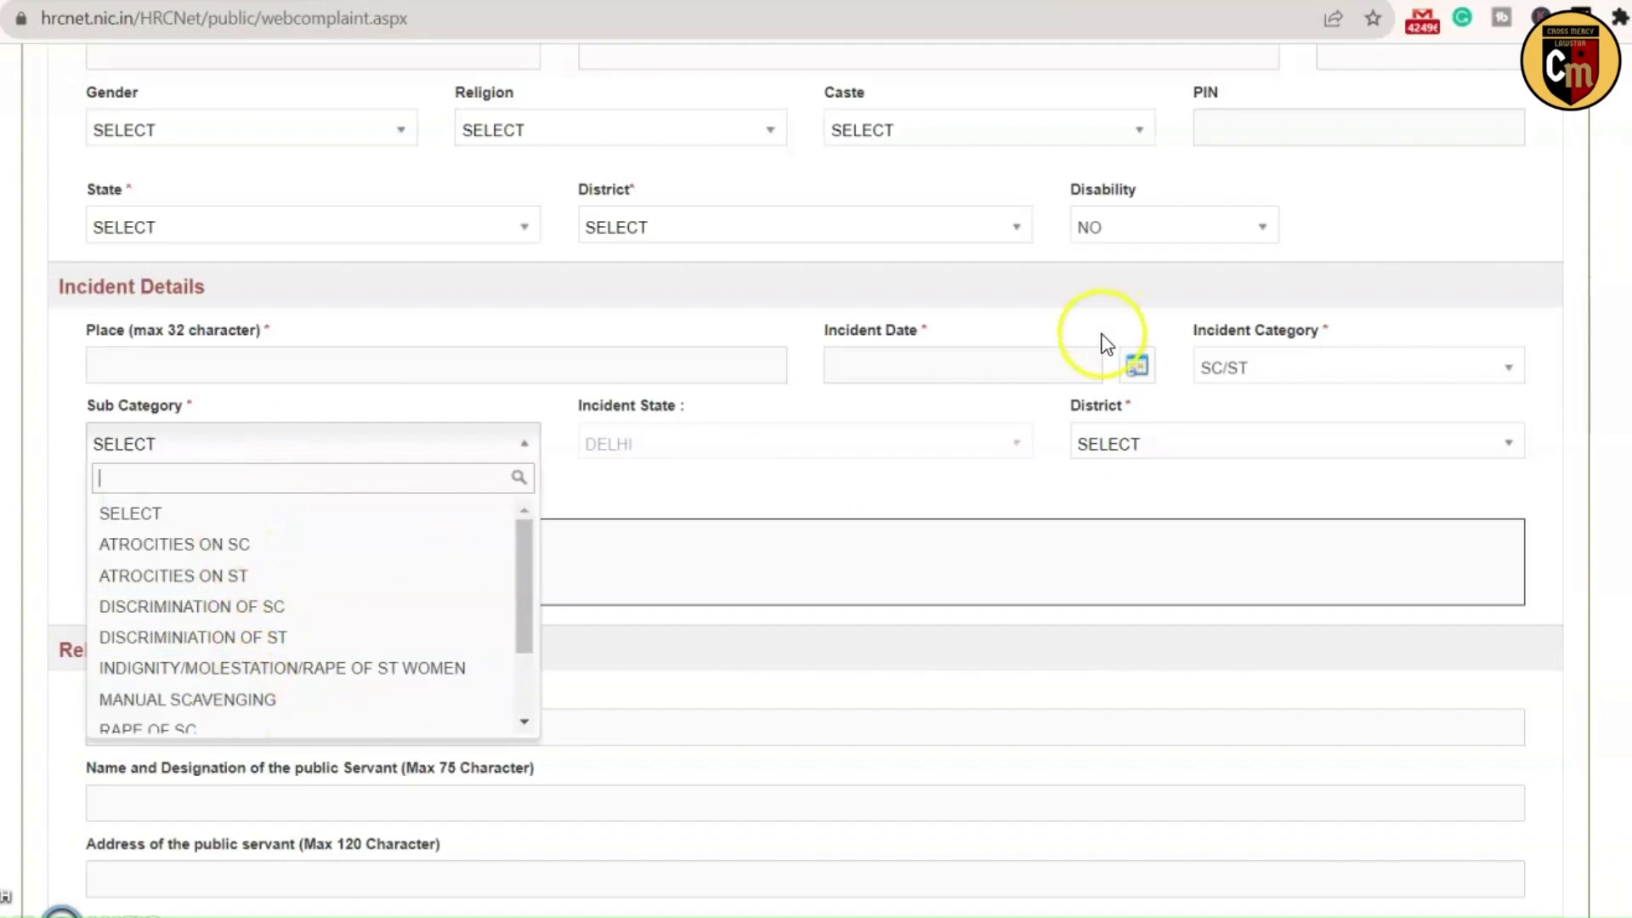
Step: Change the incident category to POLICE and review its sub category options without choosing one
left_click(1291, 367)
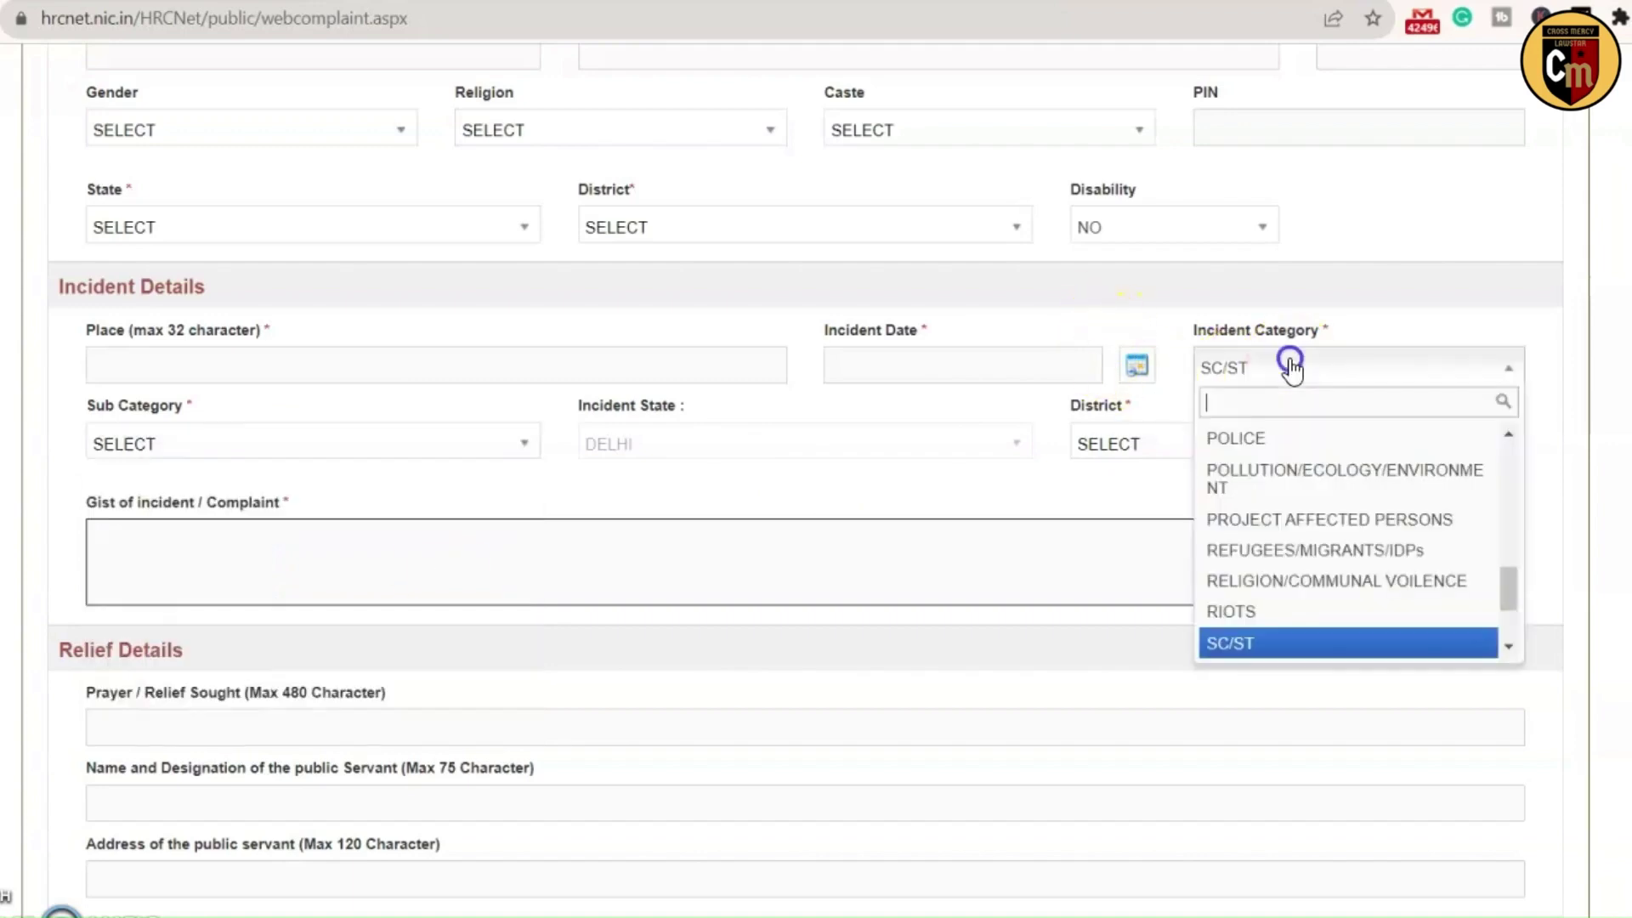
left_click(1284, 439)
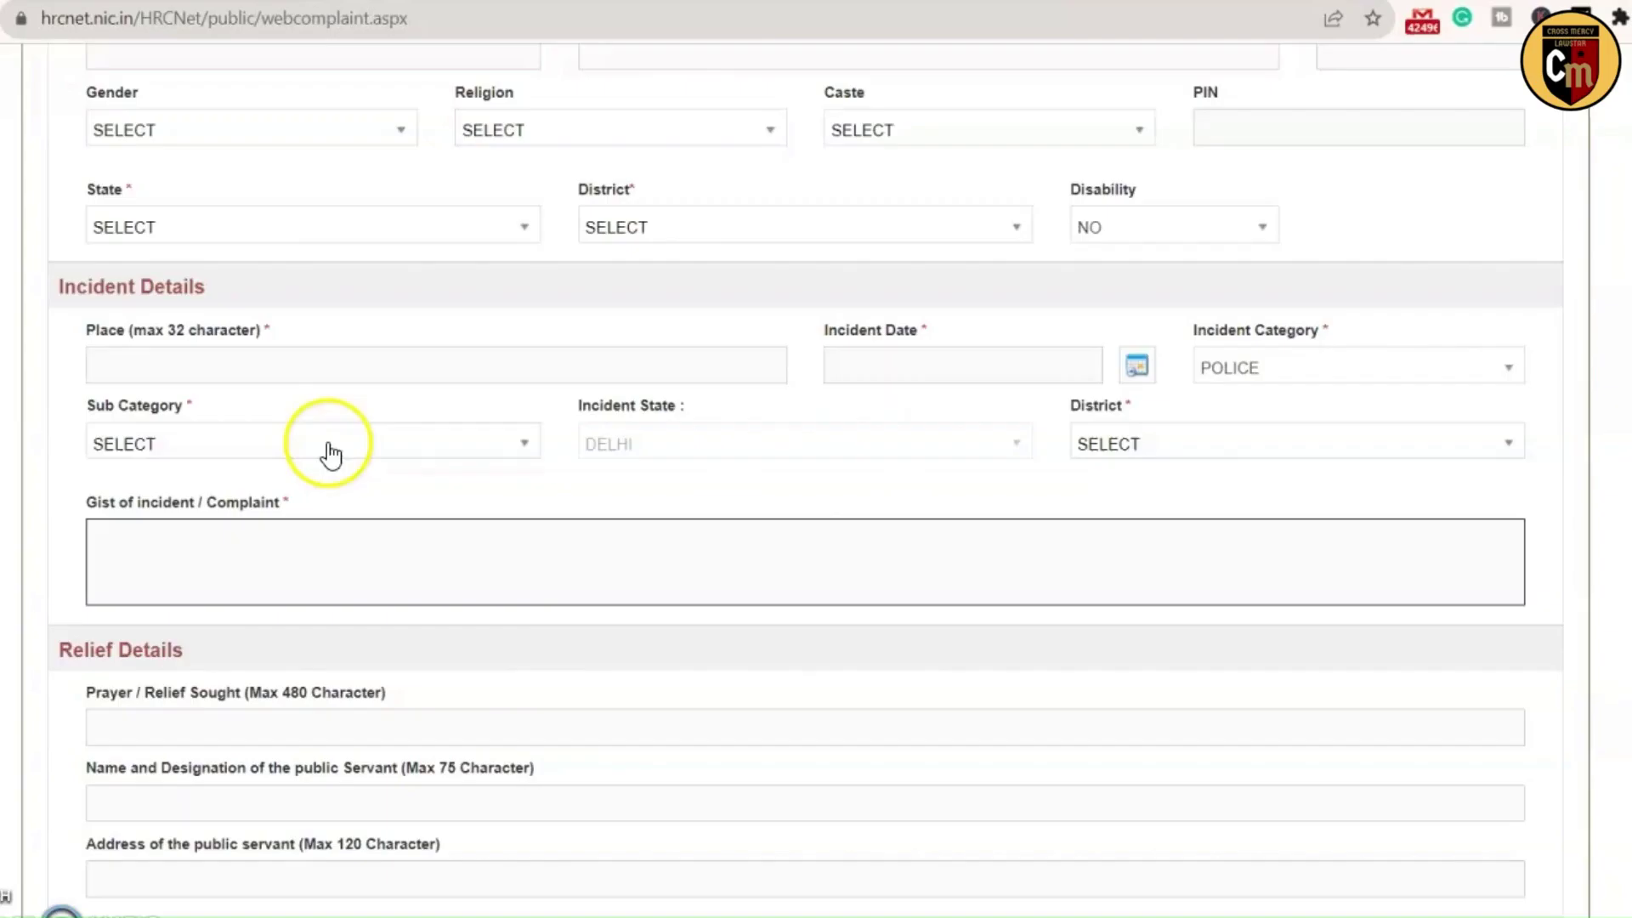
left_click(258, 455)
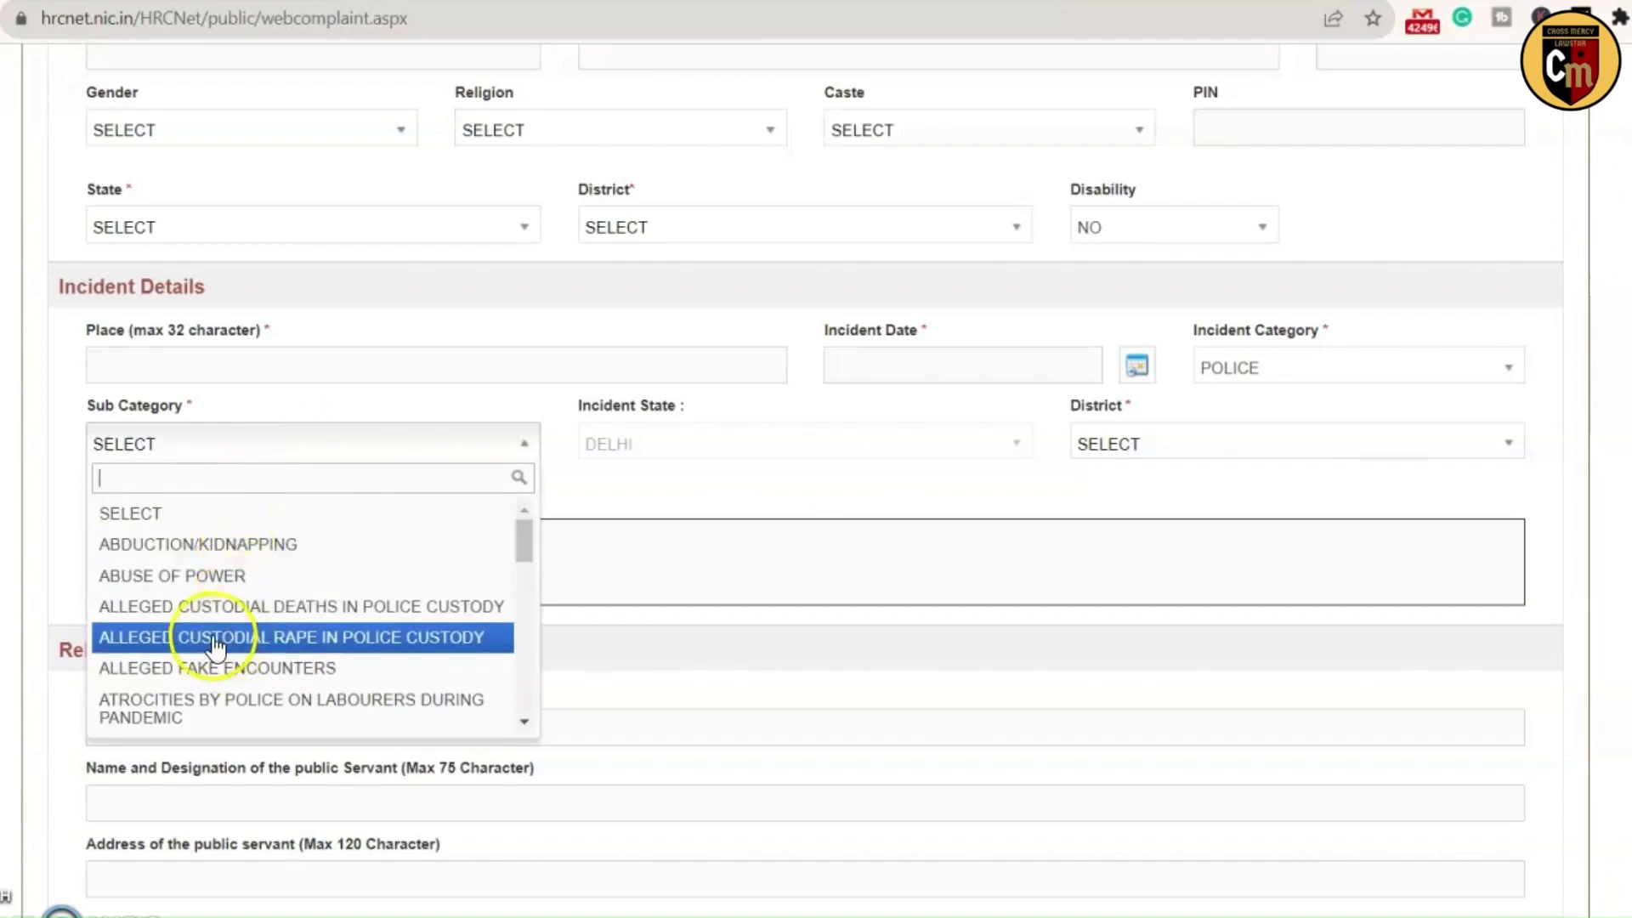
scroll(226, 640, "down", 6)
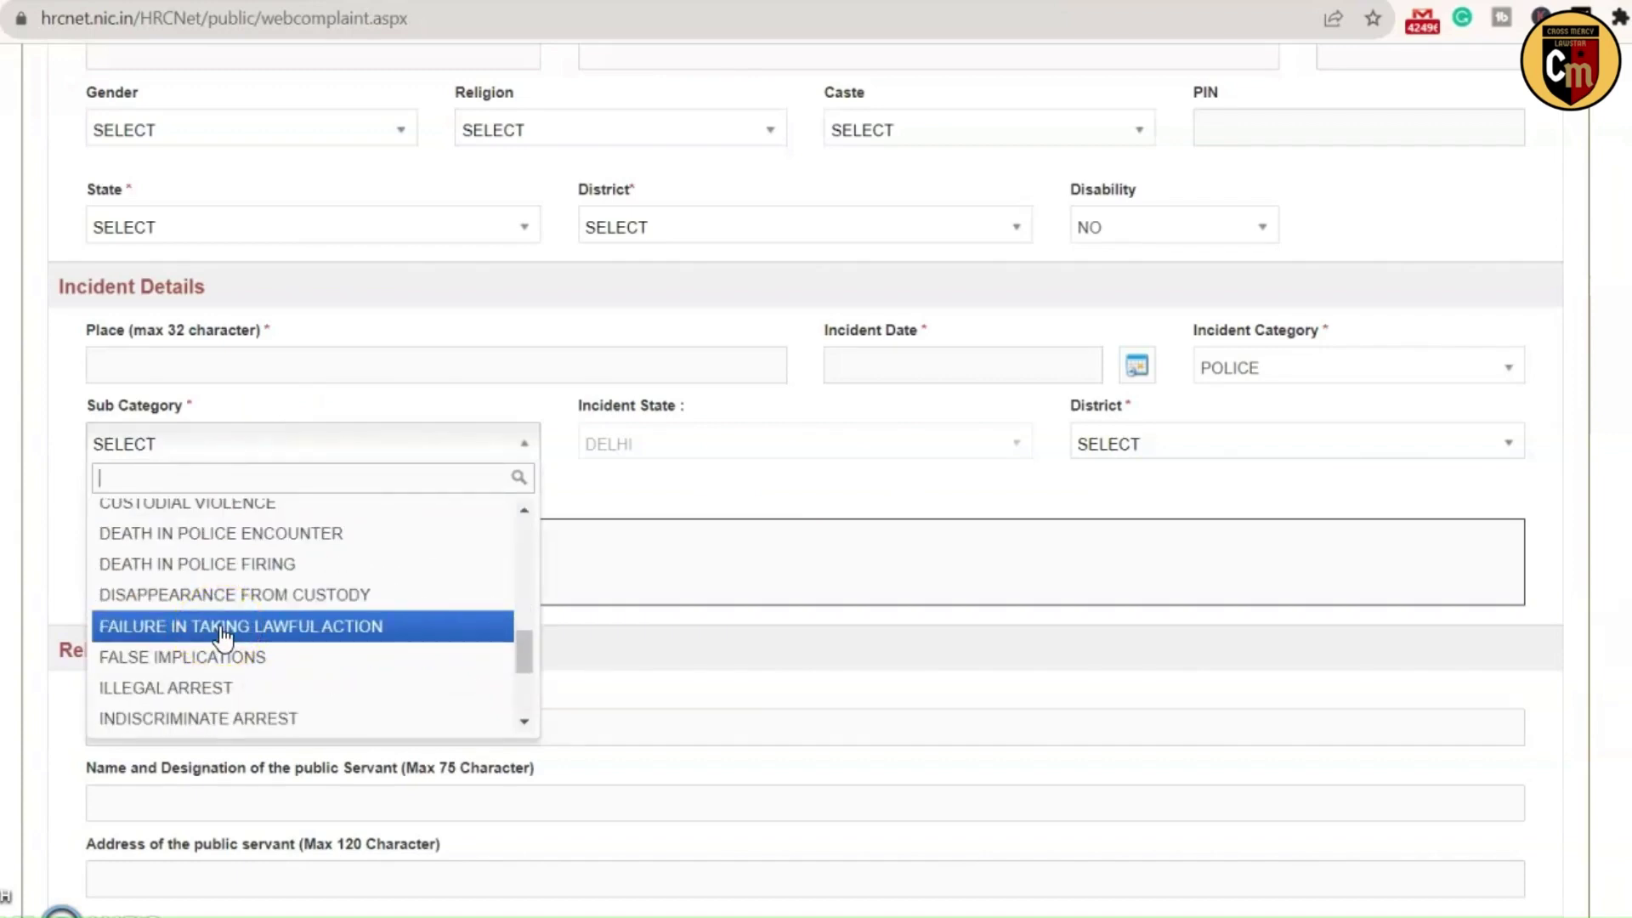
left_click(212, 447)
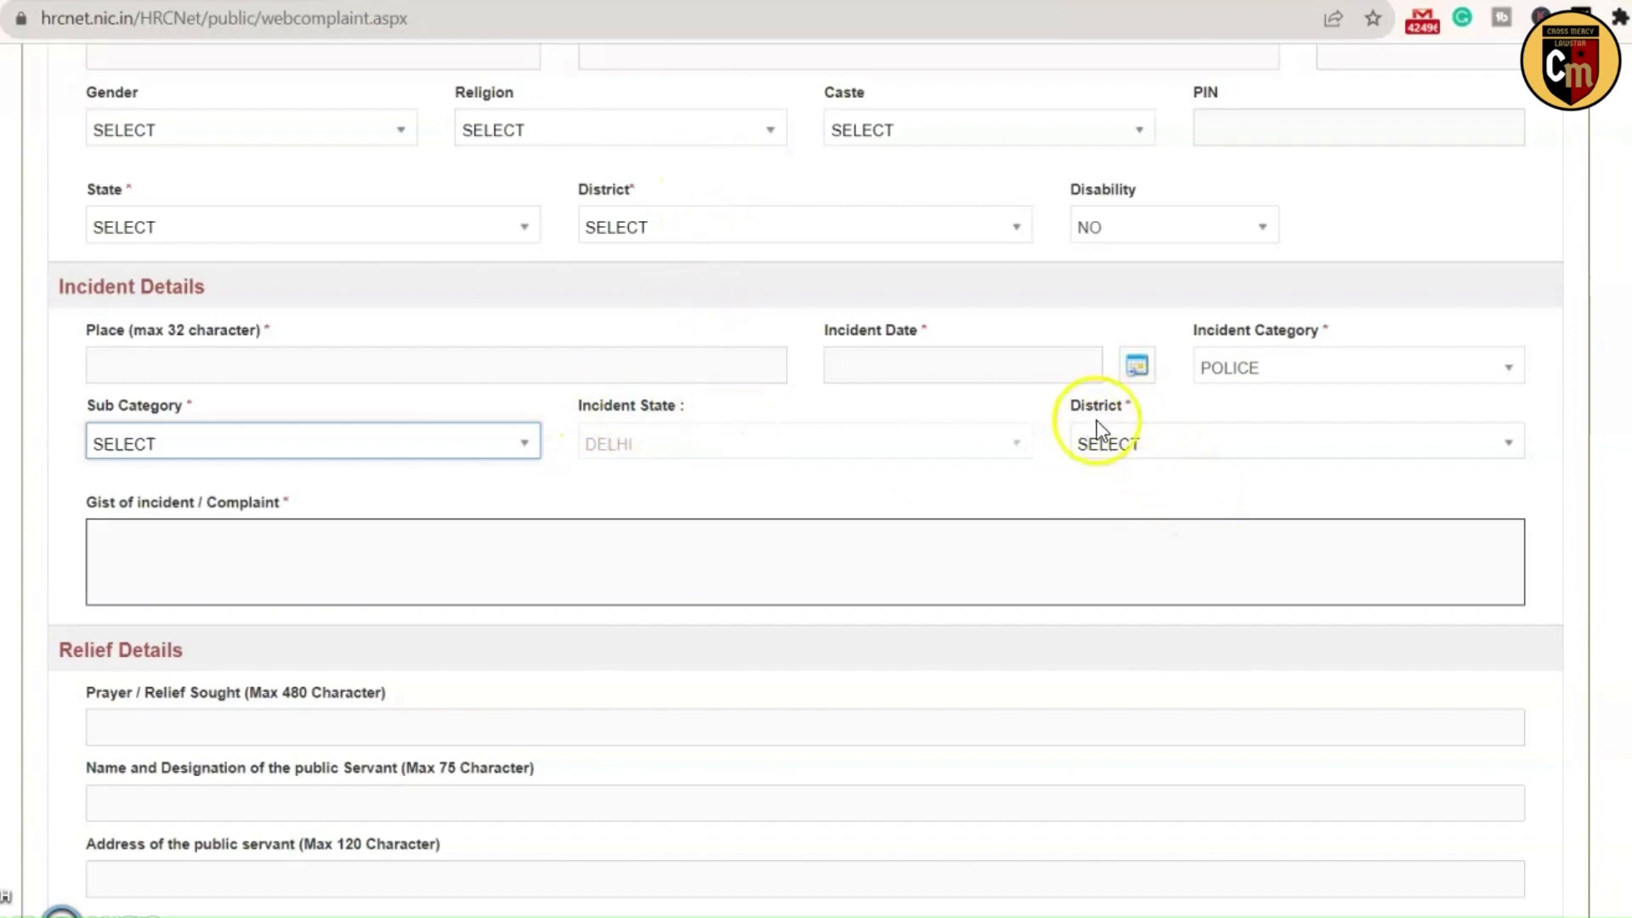
Step: Review the district options for the incident state DELHI without choosing one
left_click(1167, 450)
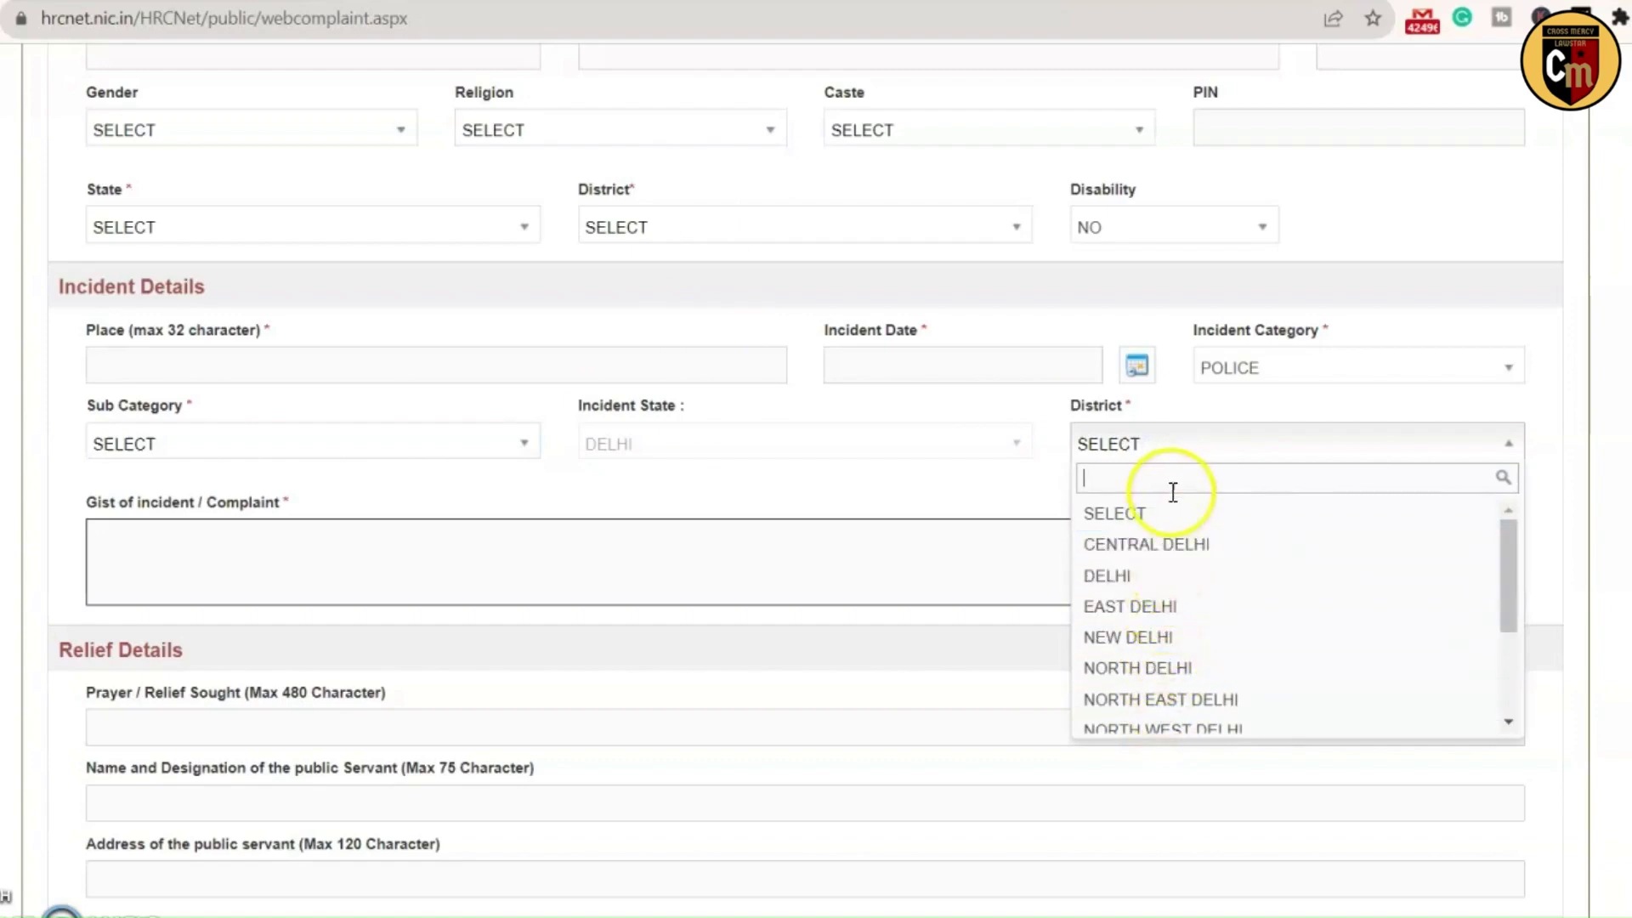
scroll(1177, 699, "down", 2)
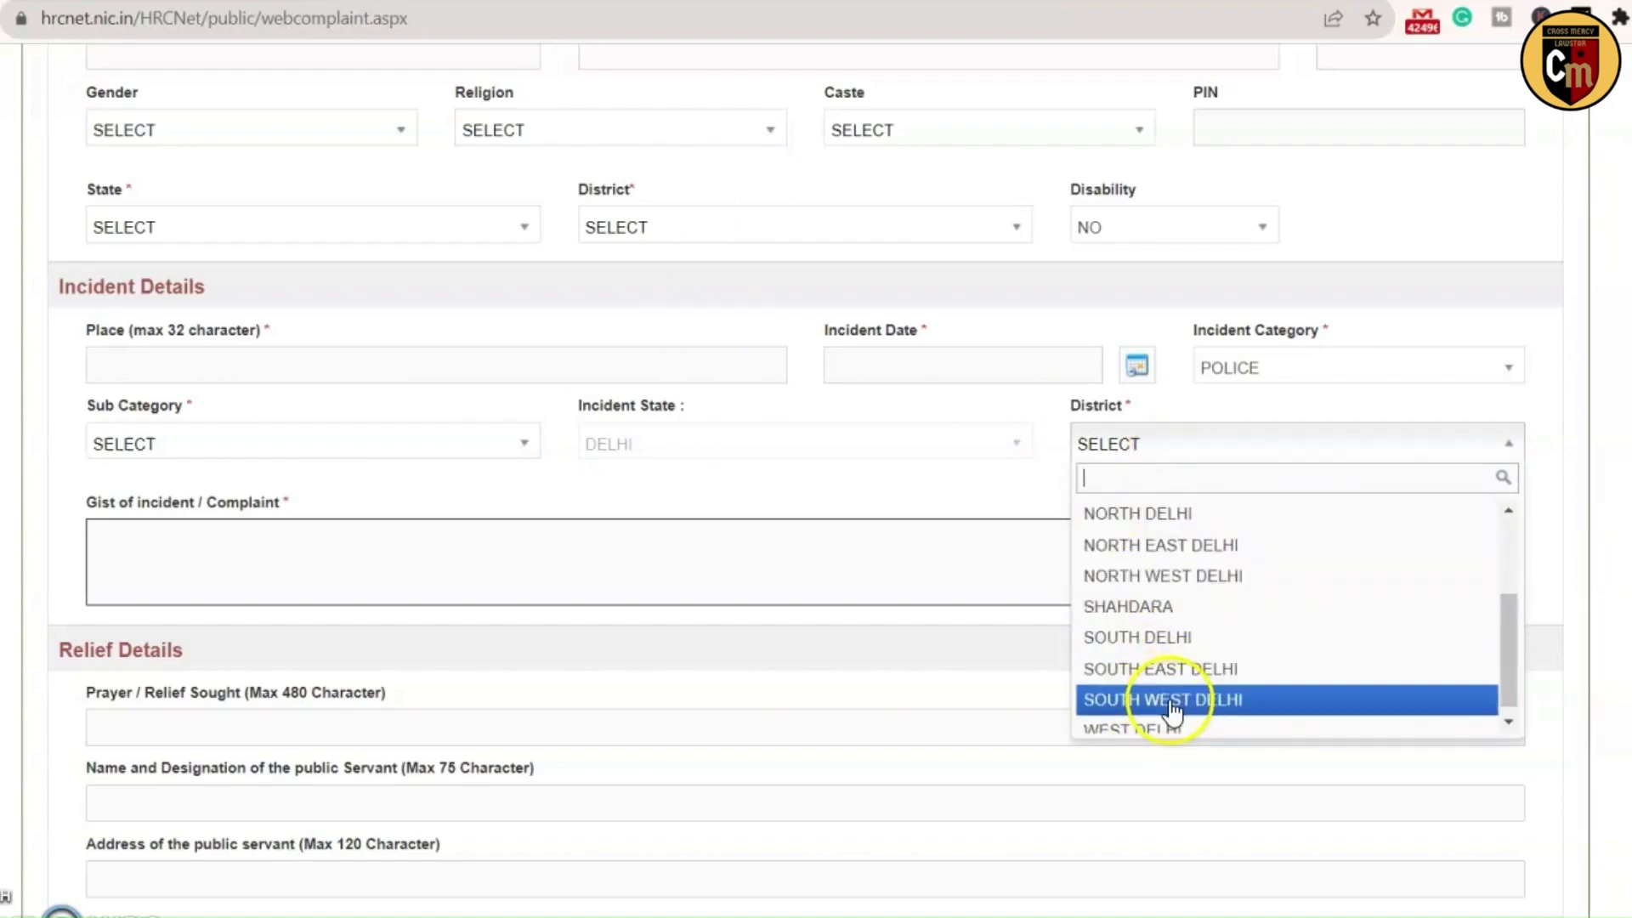
left_click(1243, 444)
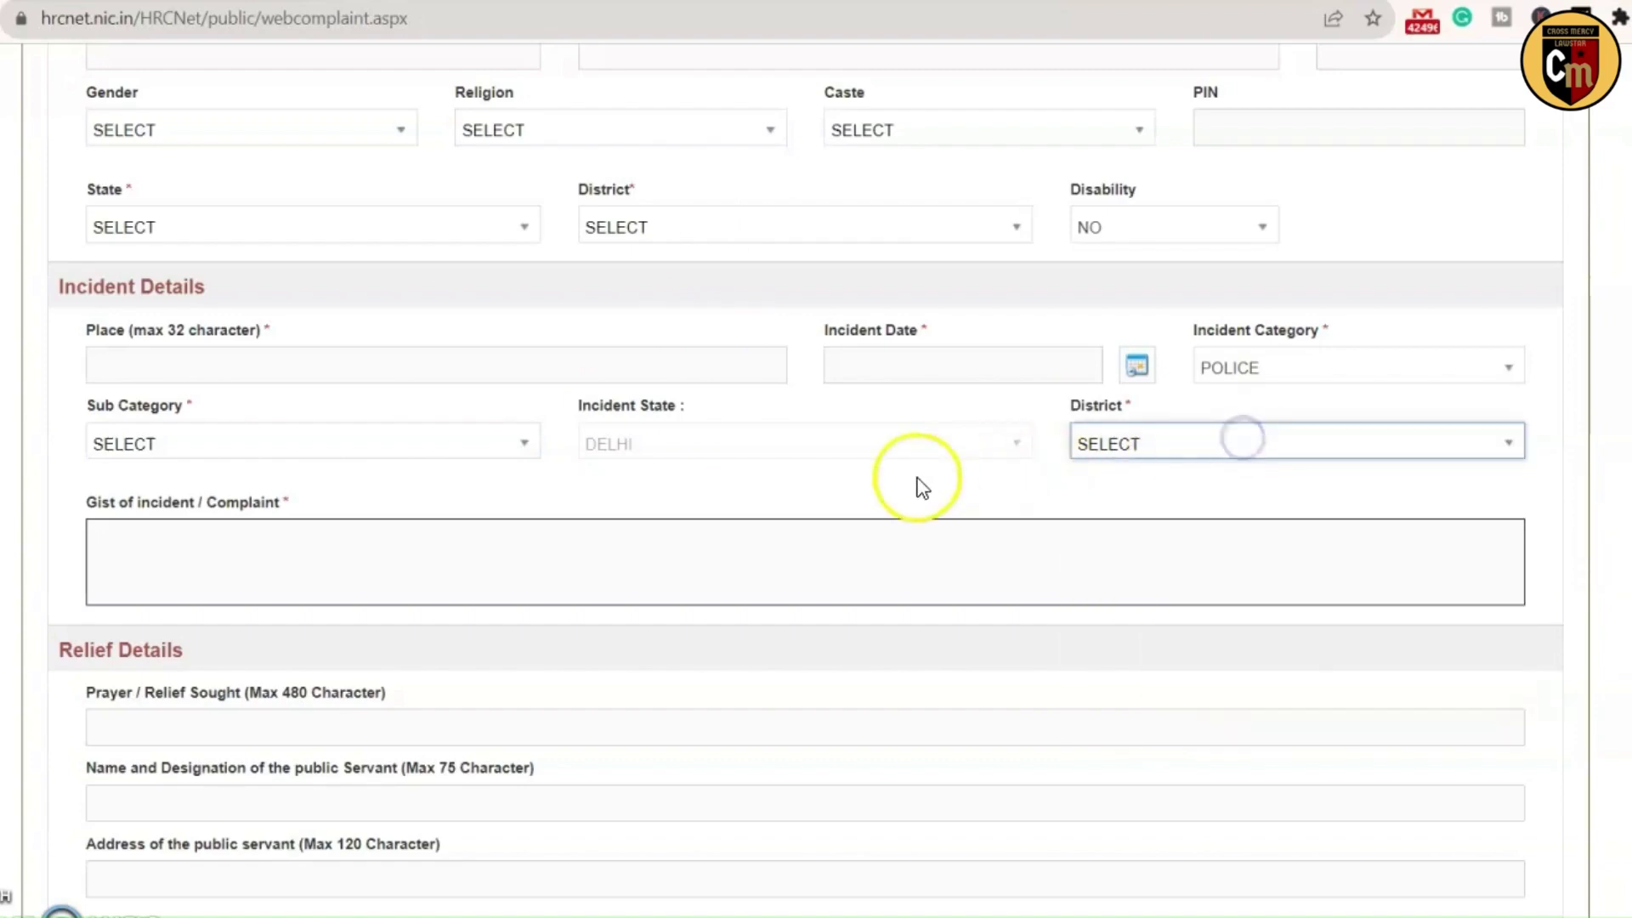
Step: Begin the gist of the complaint with "Respected Sir/Madam," and go to the Prayer / Relief Sought field
left_click(126, 539)
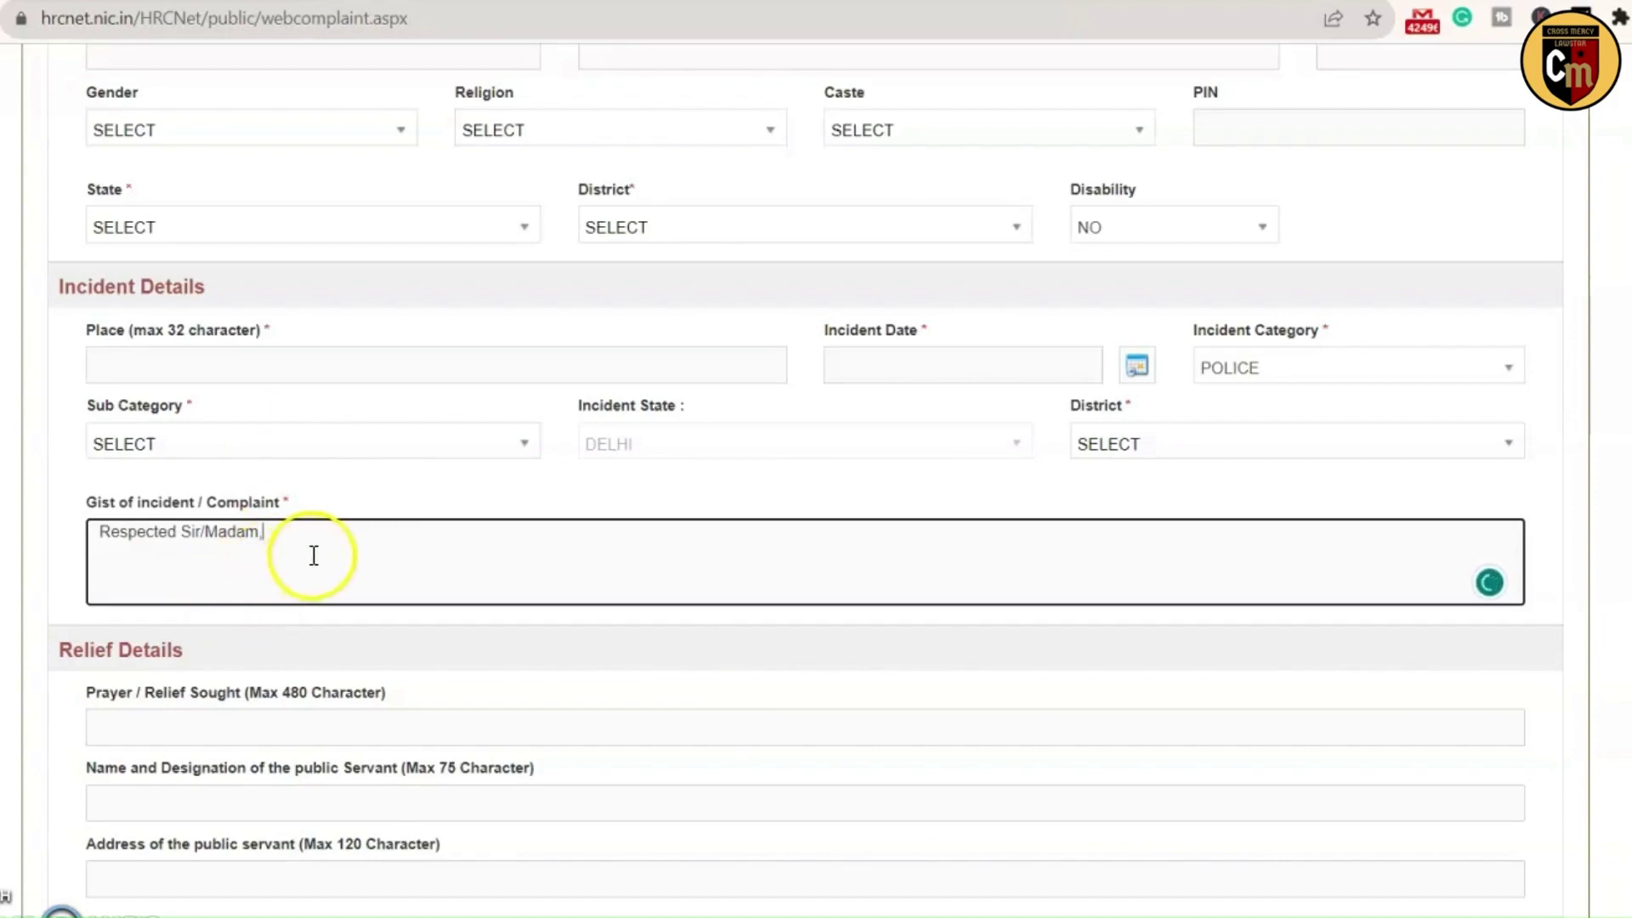
scroll(311, 557, "down", 2)
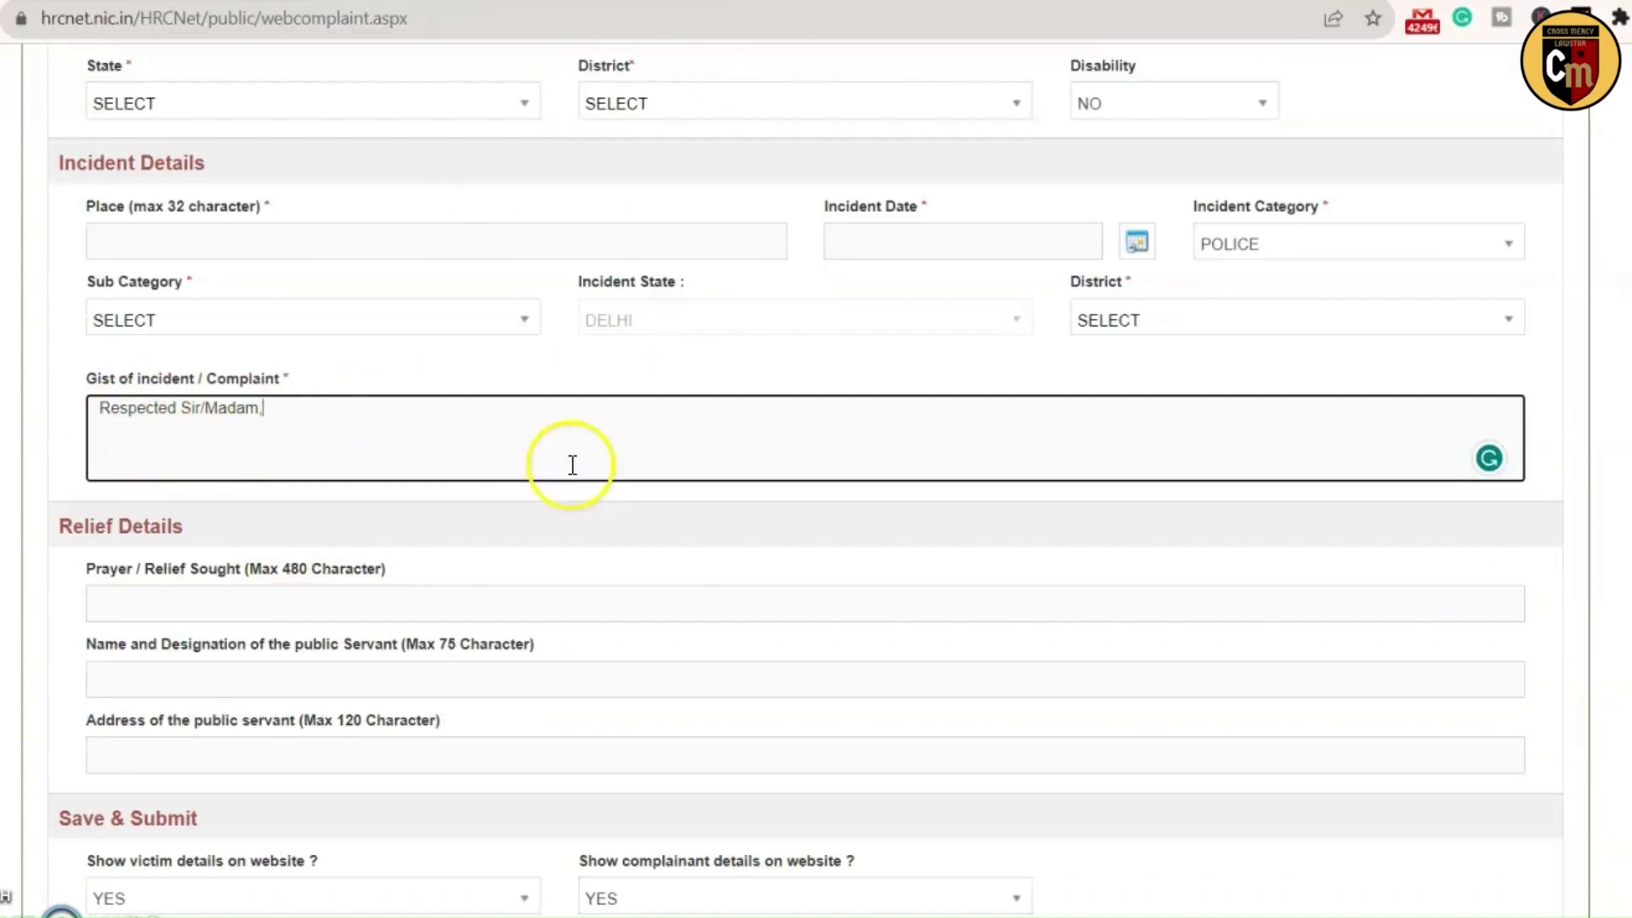
scroll(572, 455, "down", 4)
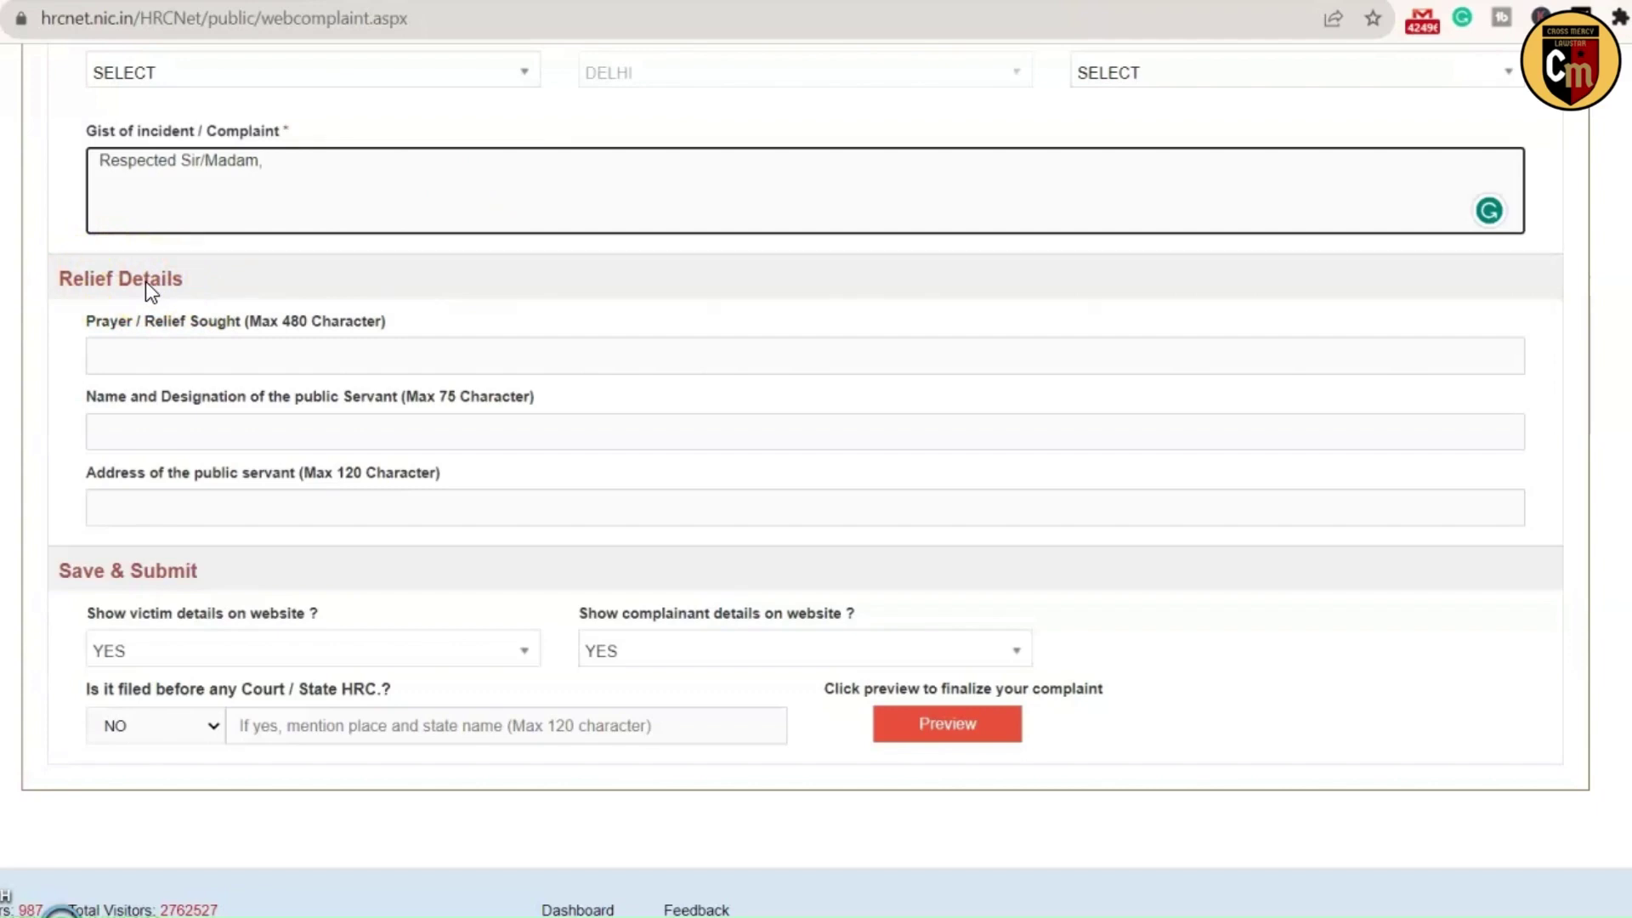
left_click(140, 354)
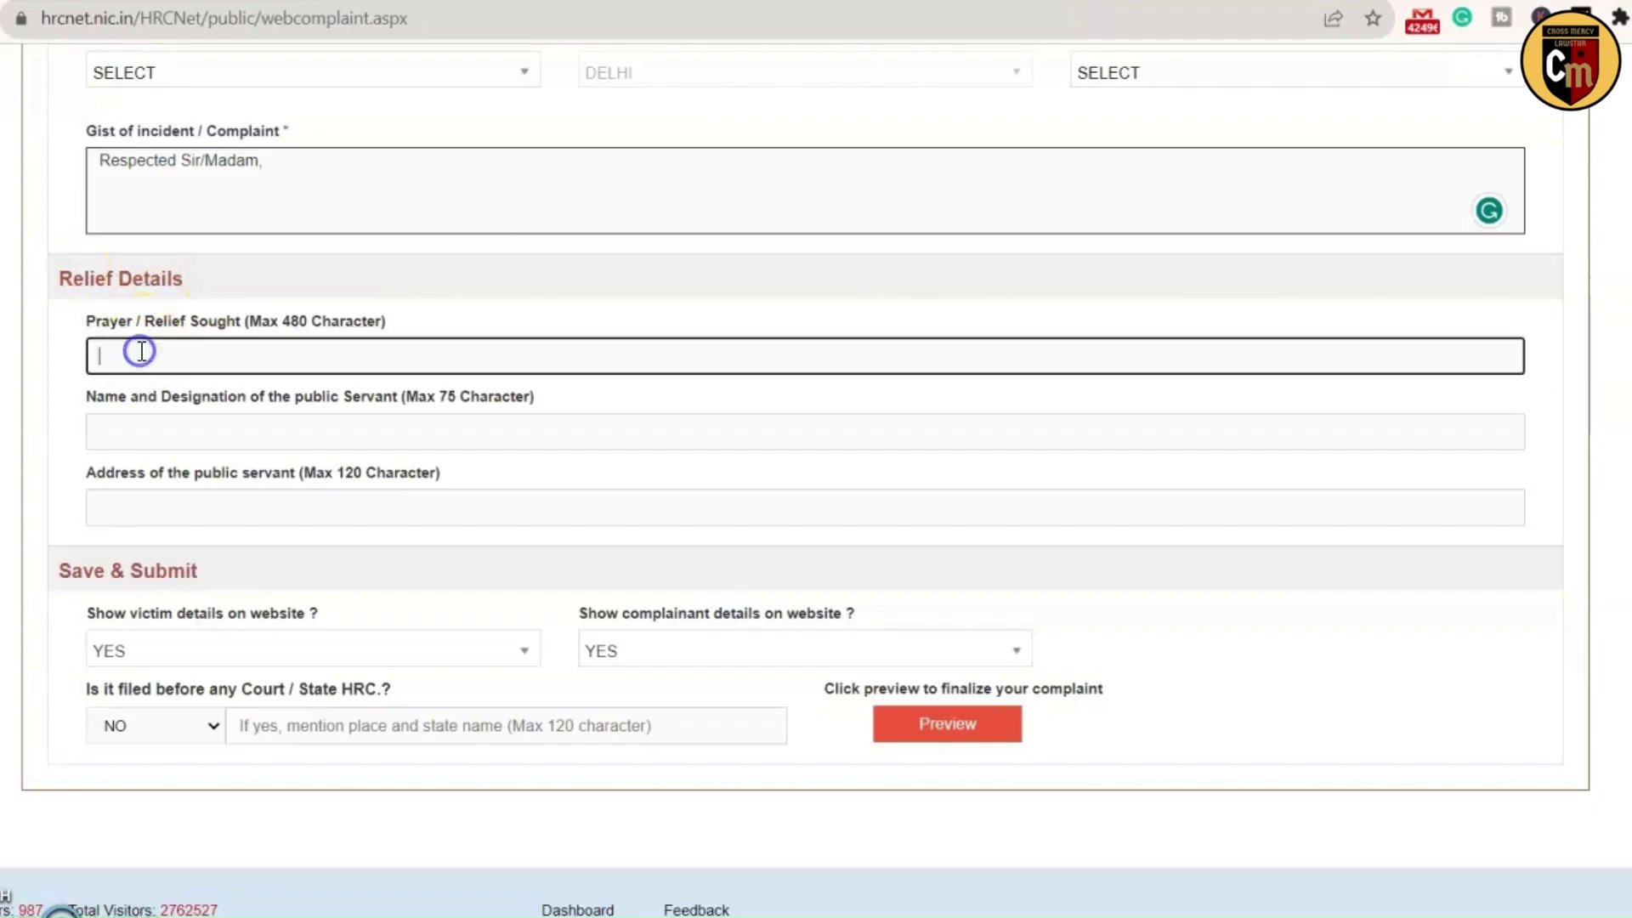
left_click(232, 358)
Step: Choose YES for showing victim details on the website and NO for showing complainant details
scroll(634, 442, "down", 1)
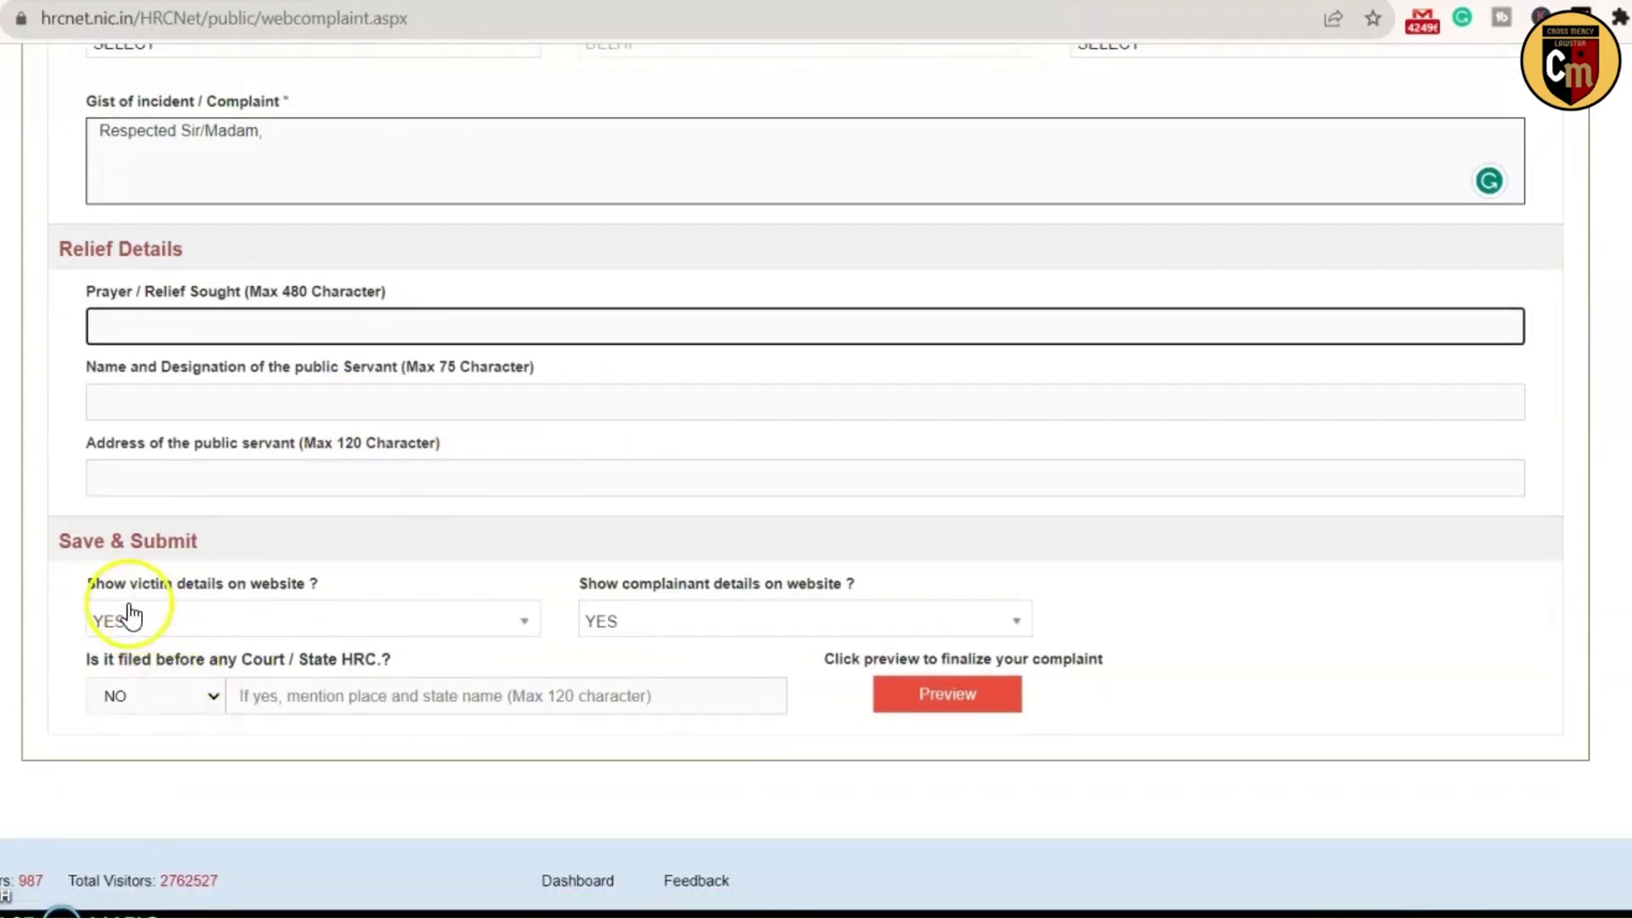
left_click(322, 625)
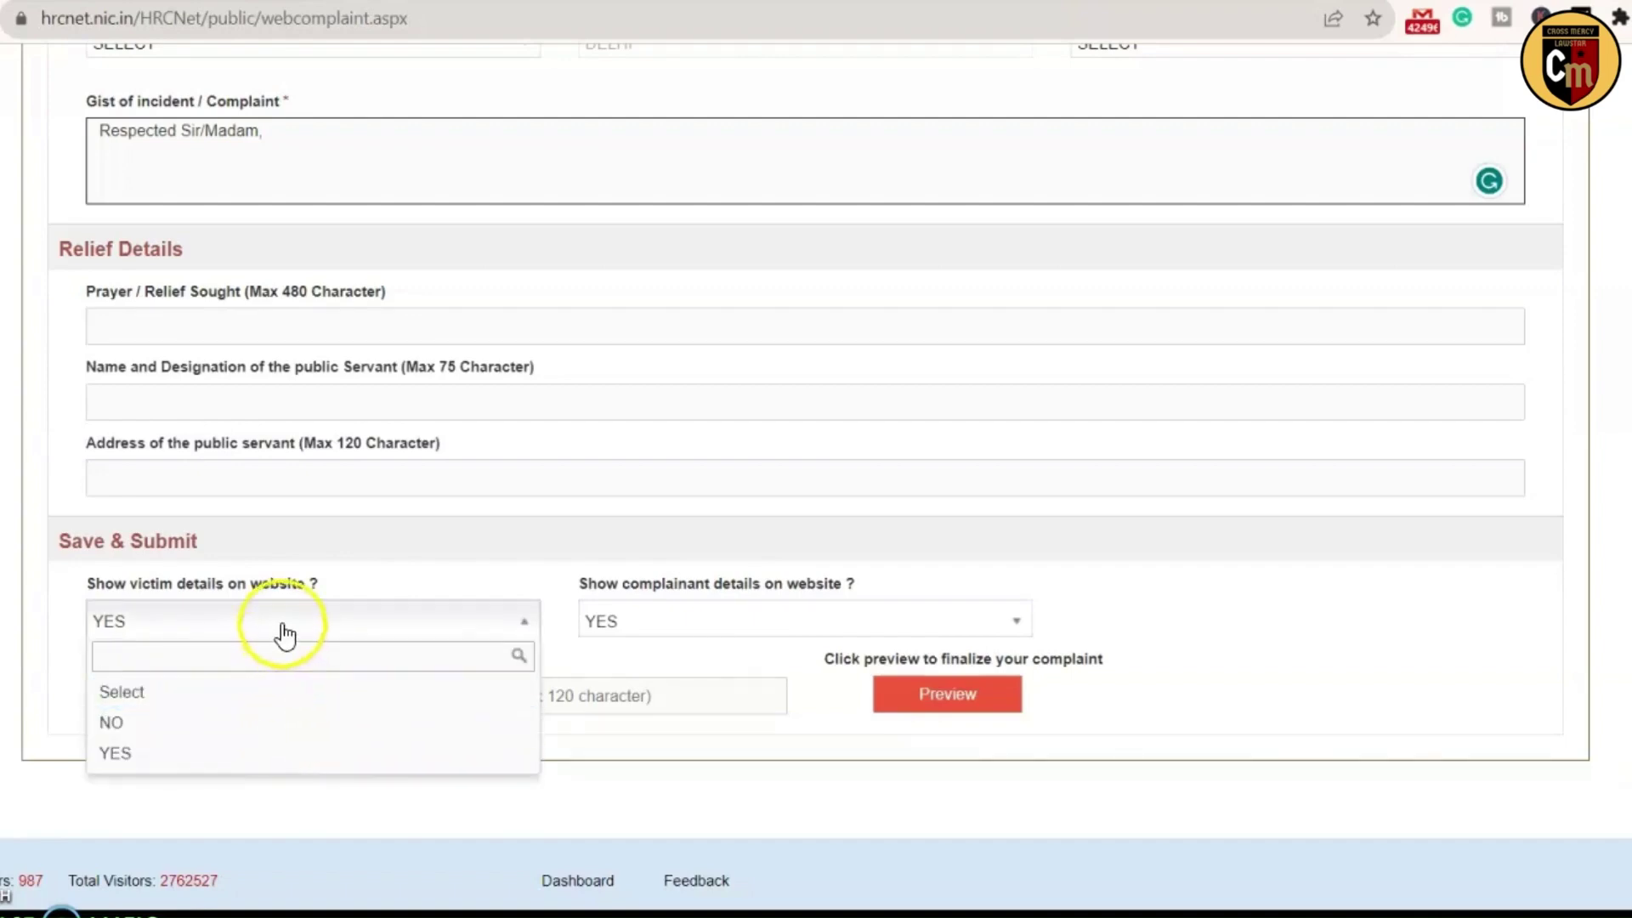
left_click(233, 754)
left_click(667, 621)
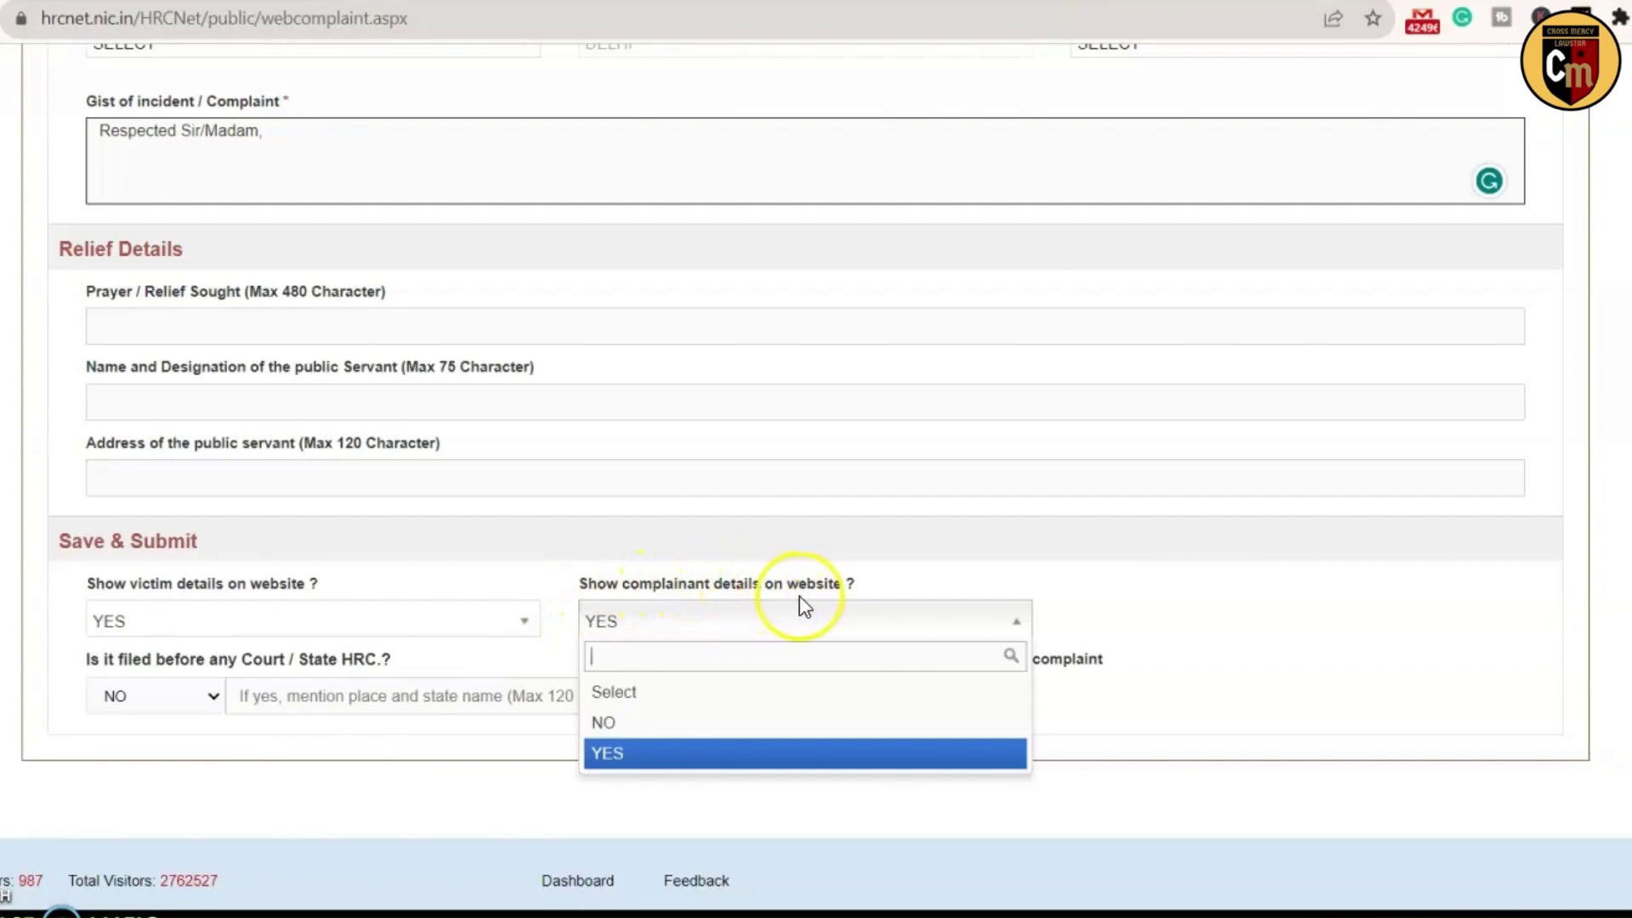
left_click(707, 631)
left_click(705, 623)
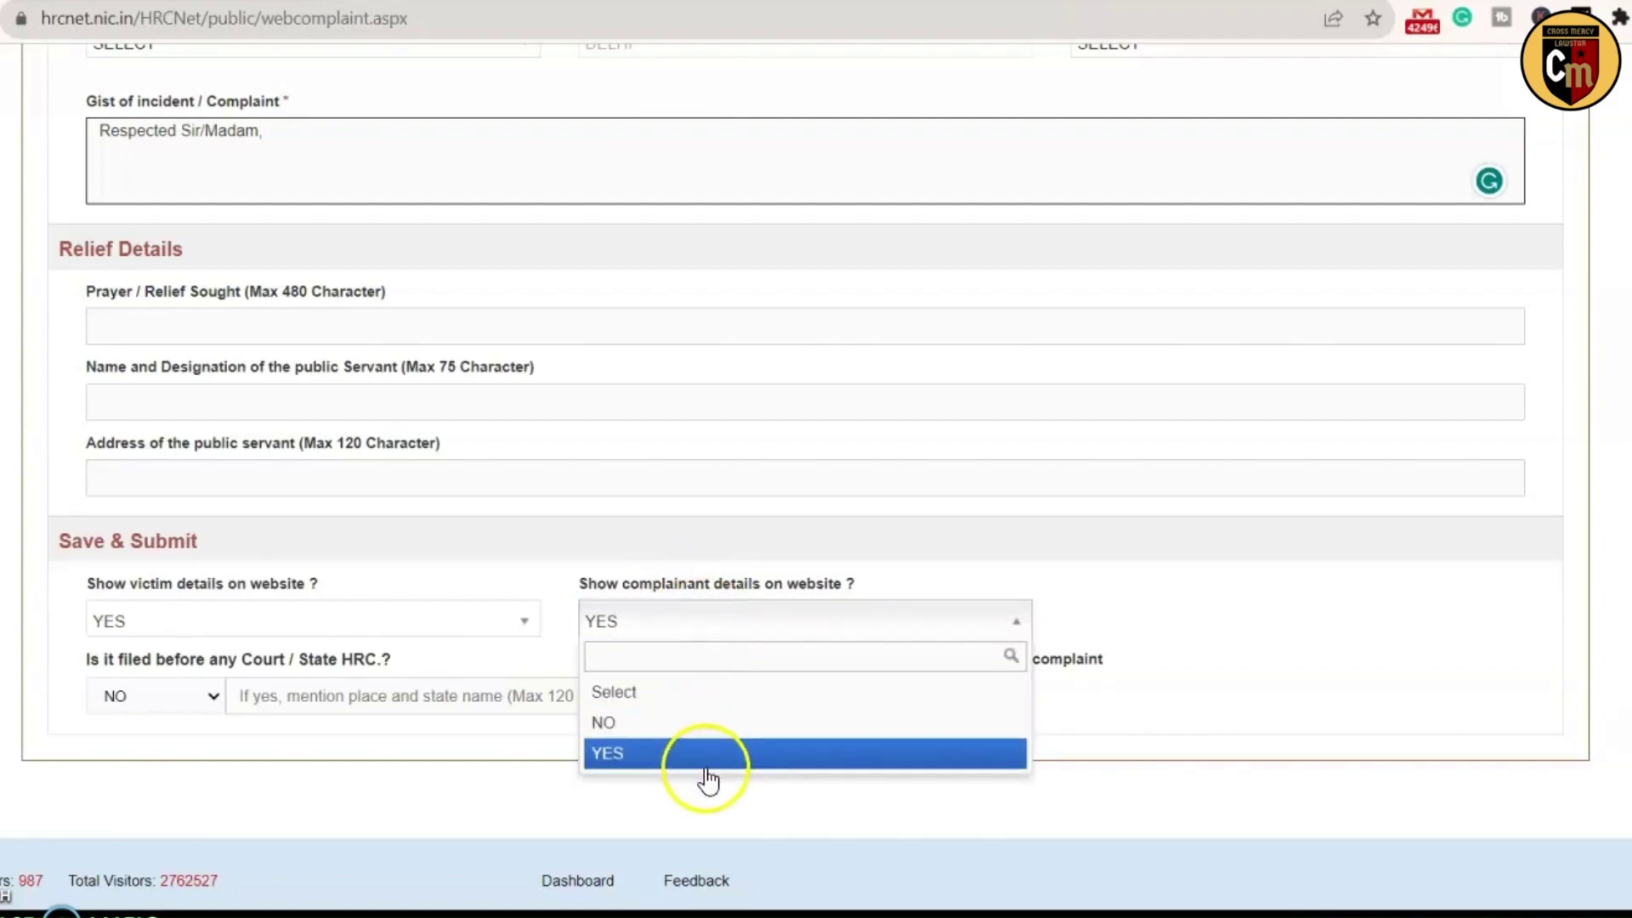
left_click(712, 733)
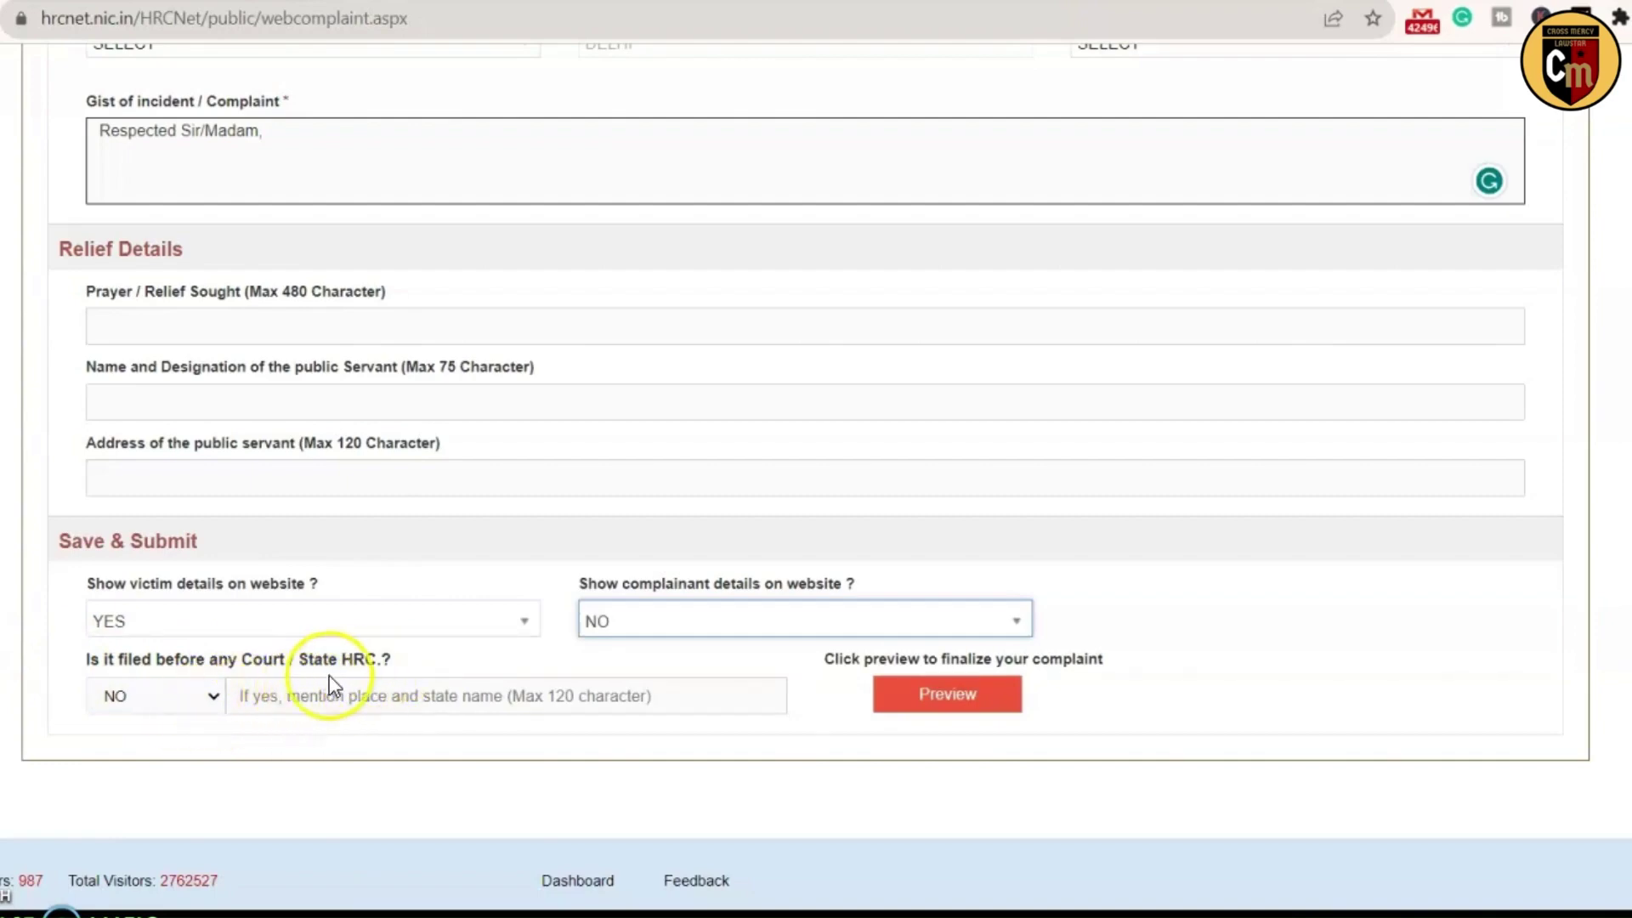
Step: Try both answers to whether the complaint is filed before any Court / State HRC and leave it on YES
left_click(172, 701)
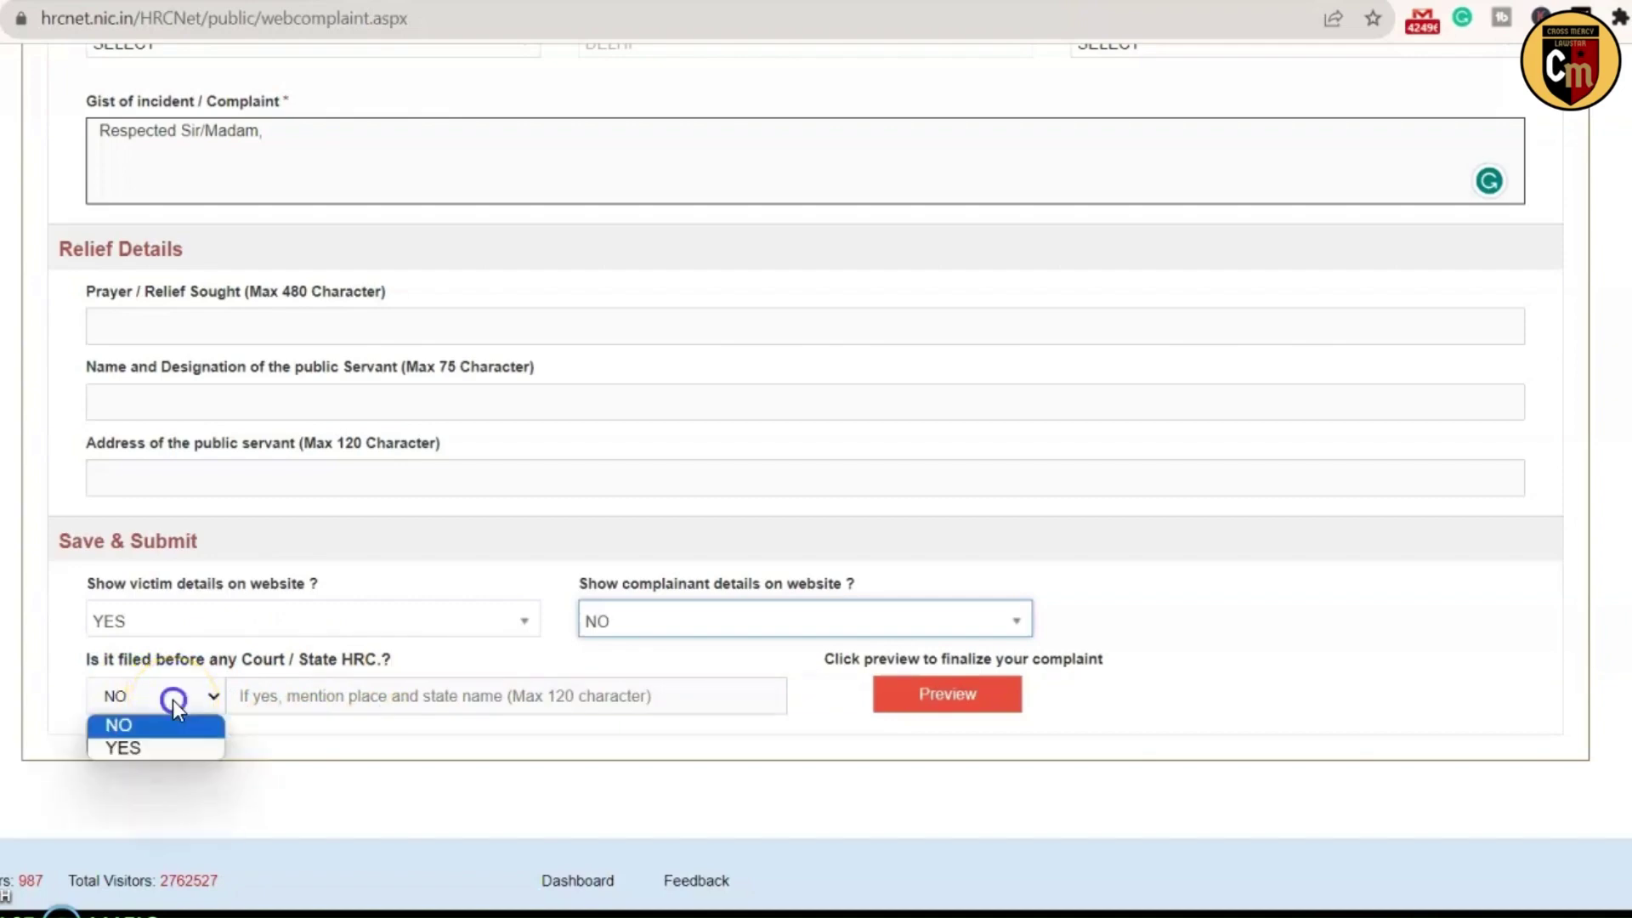
left_click(165, 745)
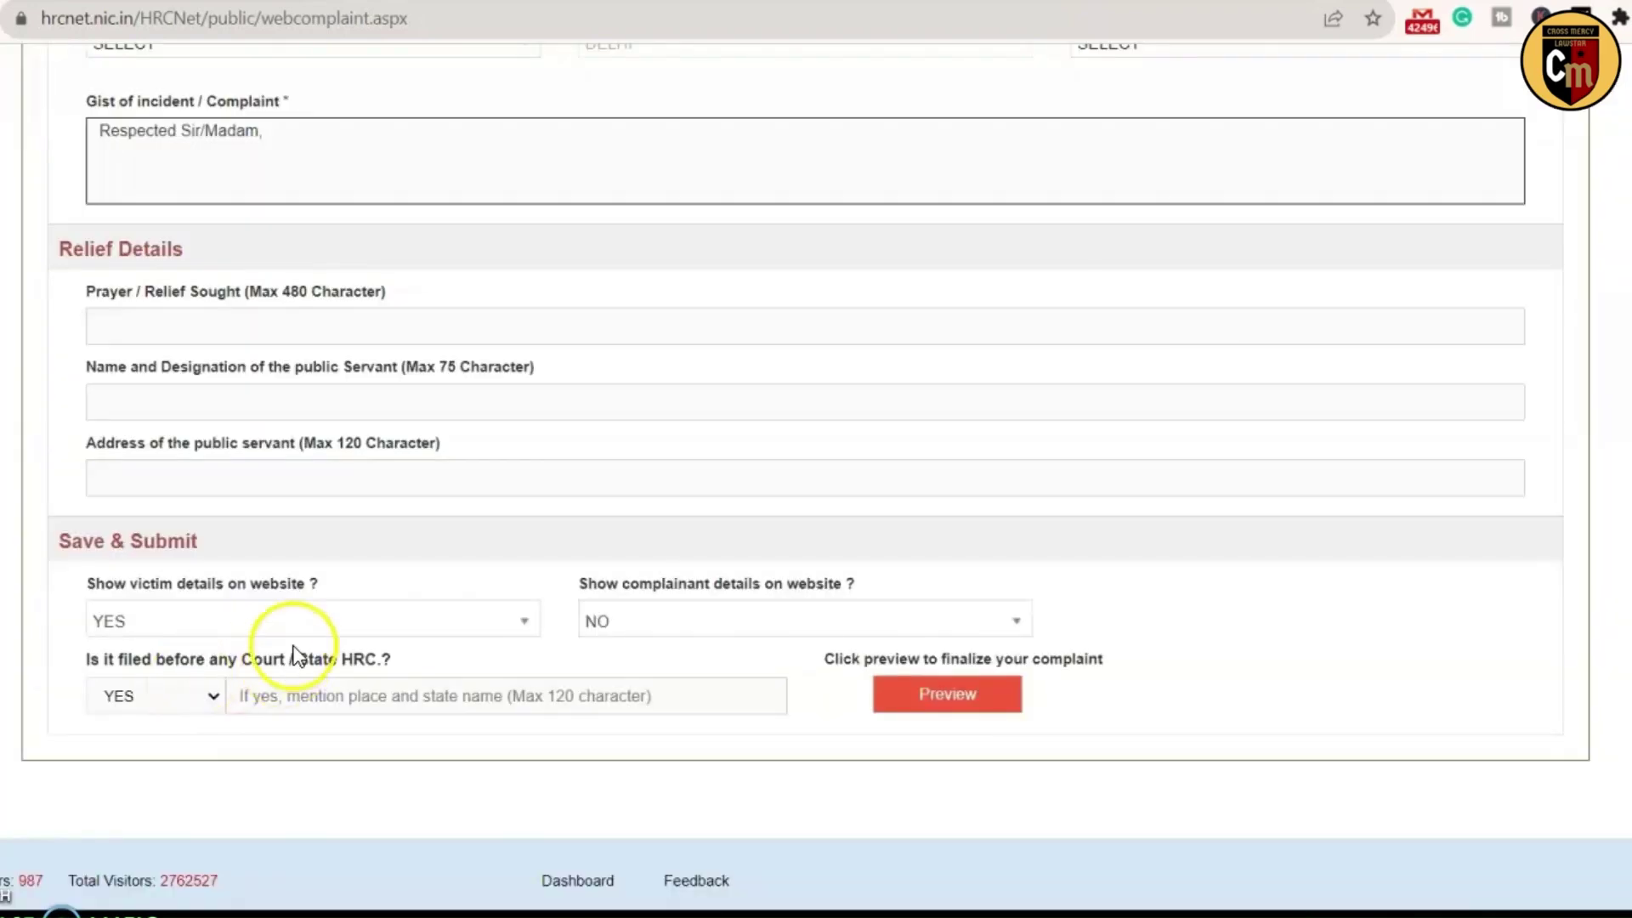
left_click(147, 700)
left_click(149, 725)
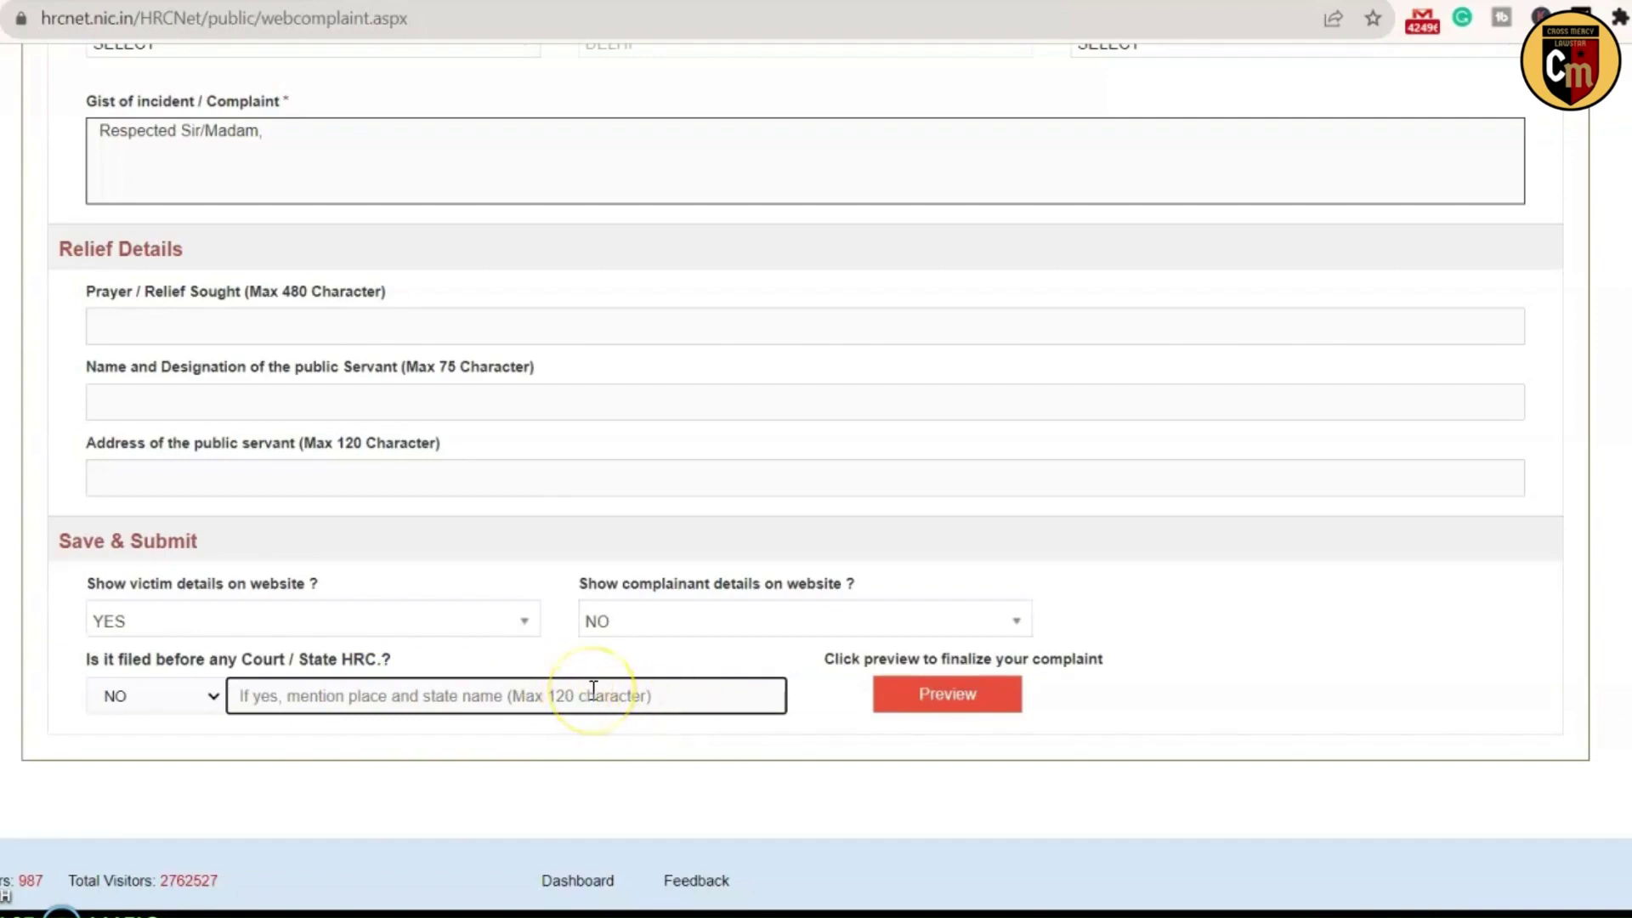
left_click(151, 693)
left_click(156, 746)
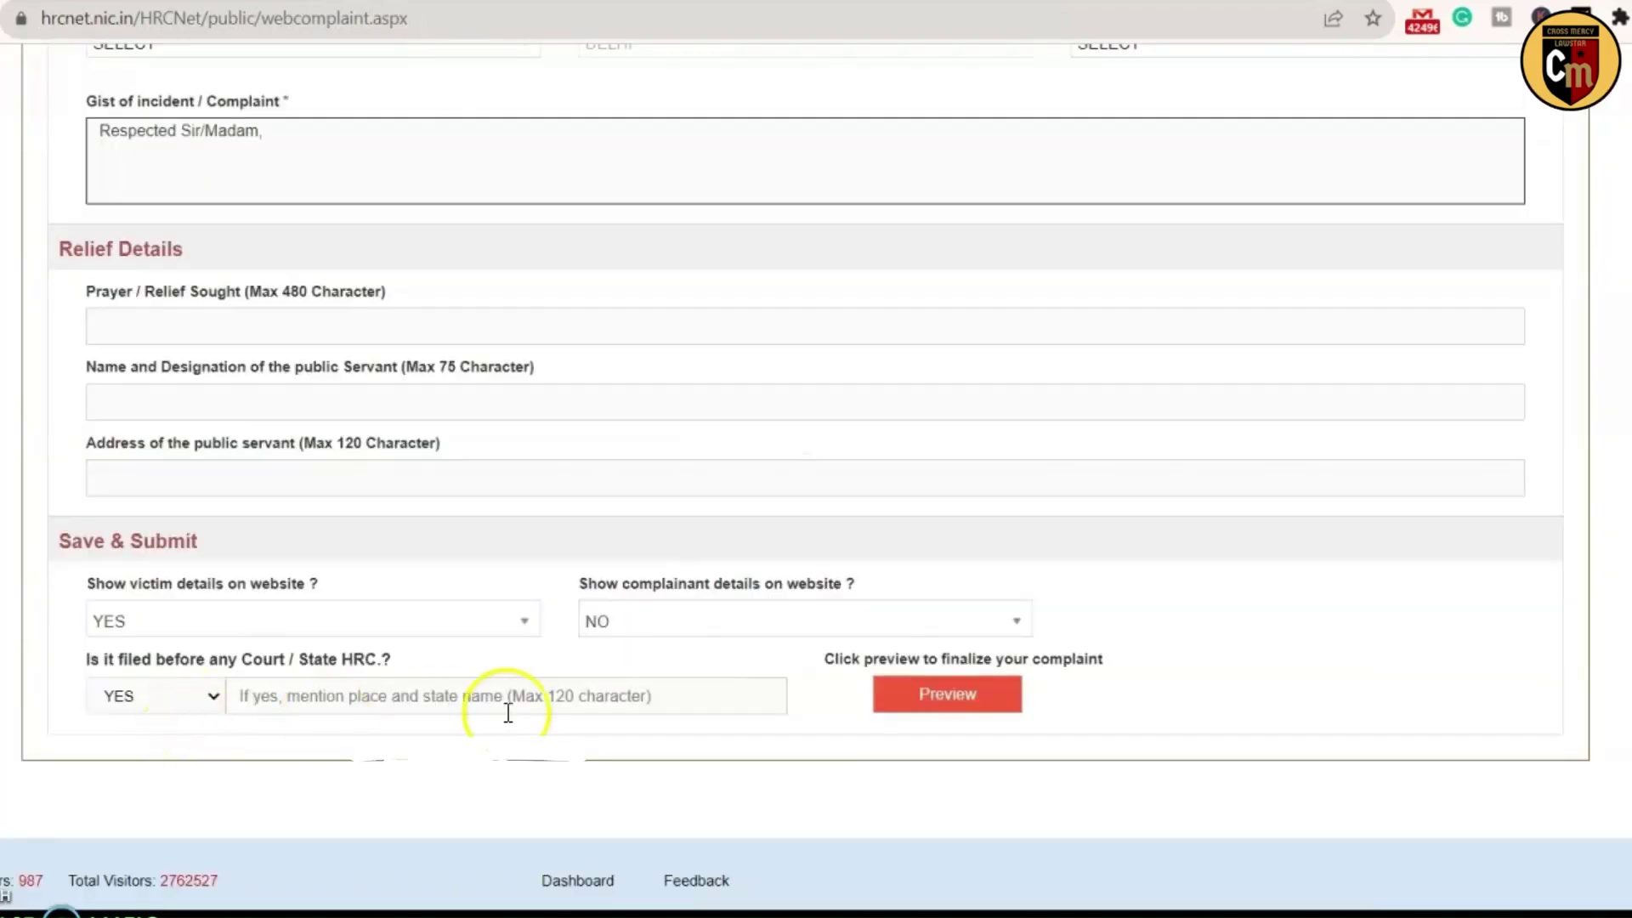
Step: Answer NO to whether the complaint is filed before any Court / State HRC, leaving the place and state name blank
left_click(341, 697)
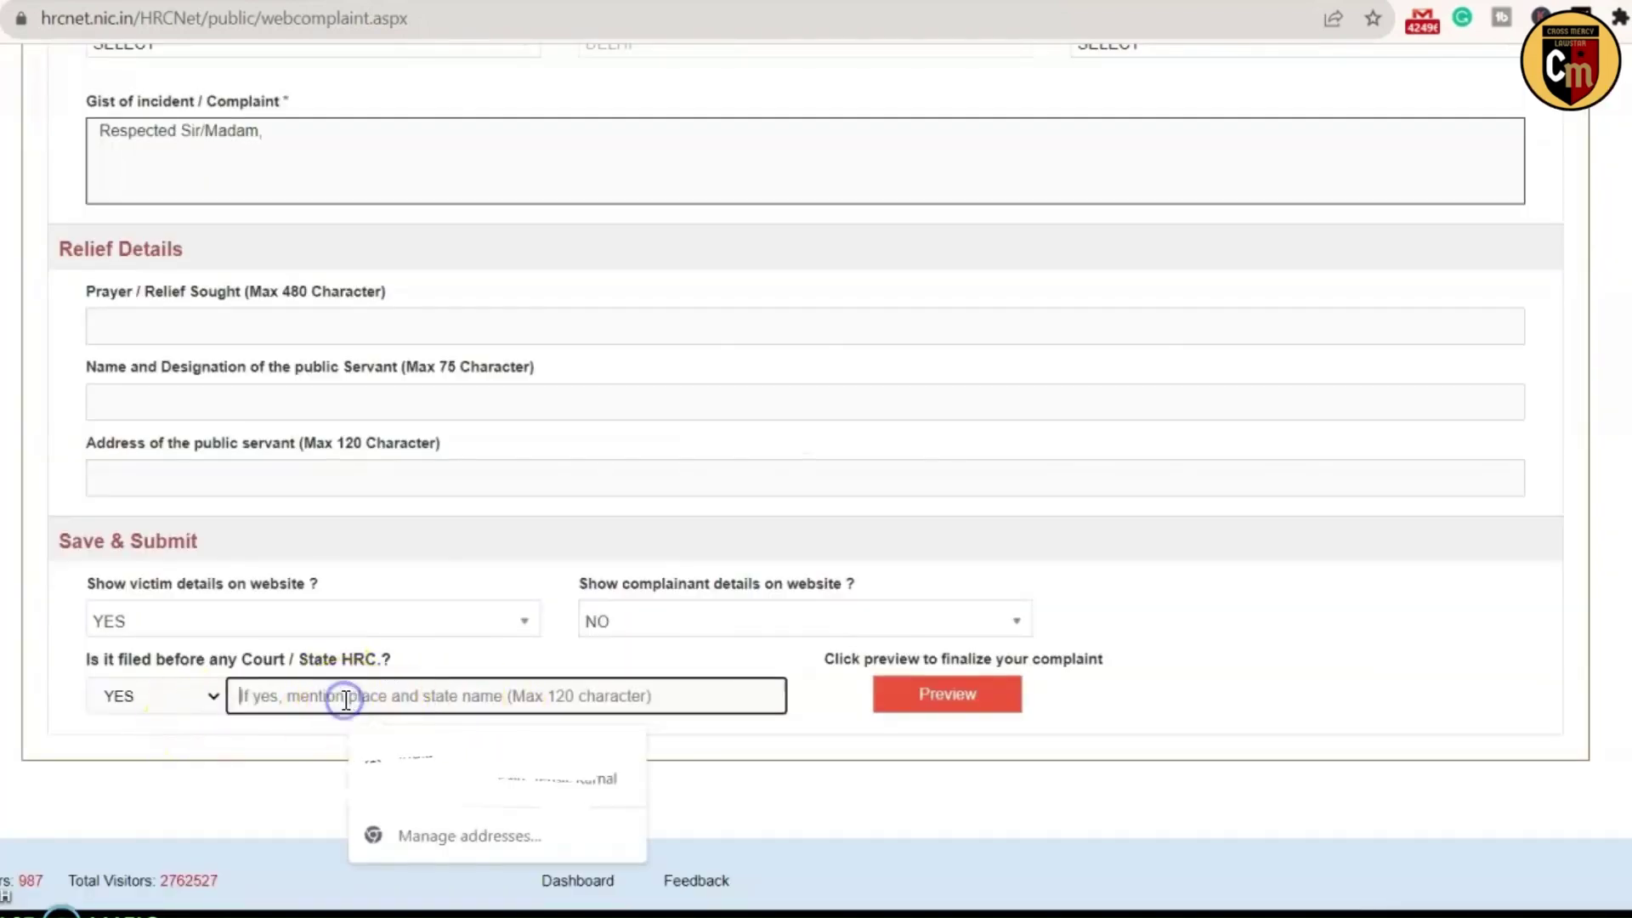
left_click(102, 694)
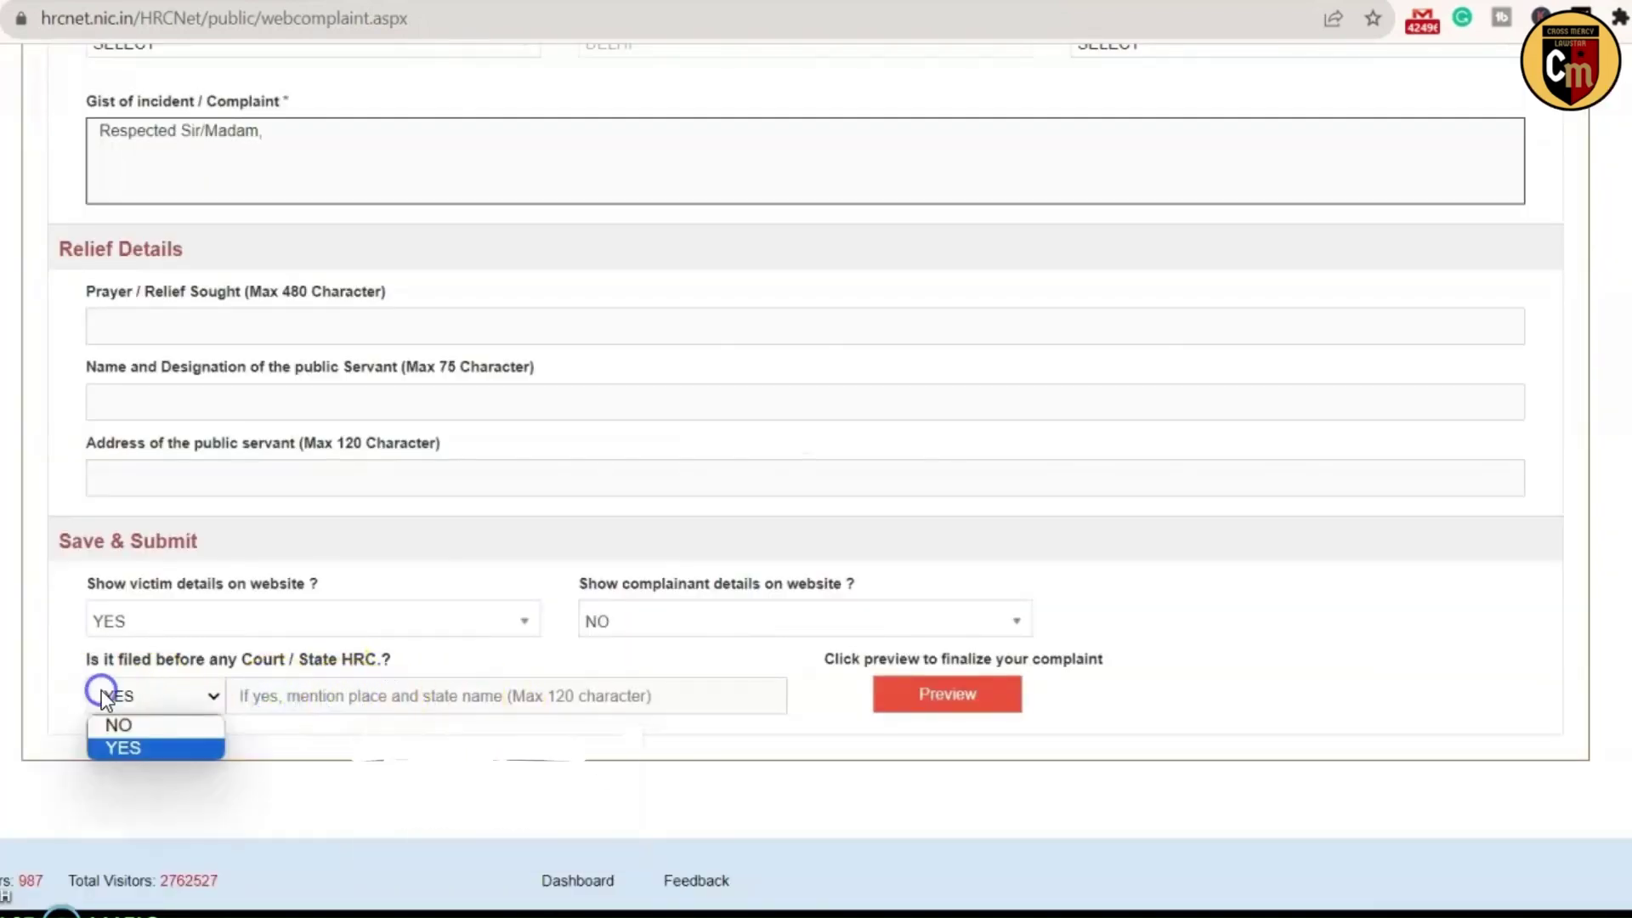
left_click(171, 724)
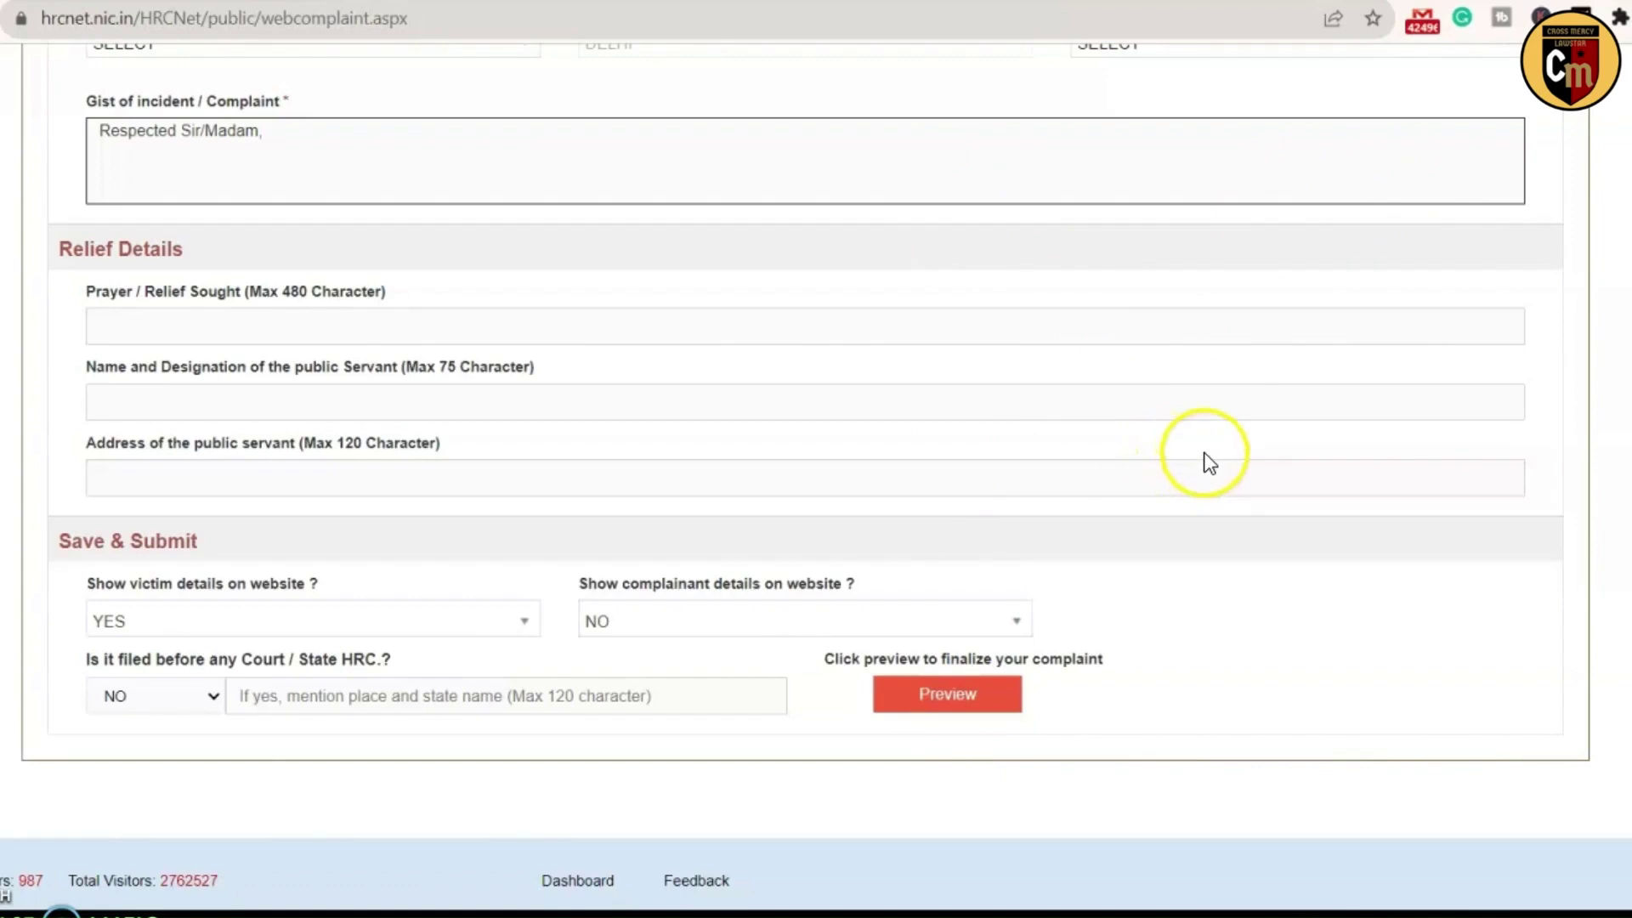
Step: Leave the complaint form and open the Case Status page for checking registered complaints
scroll(1298, 498, "up", 3)
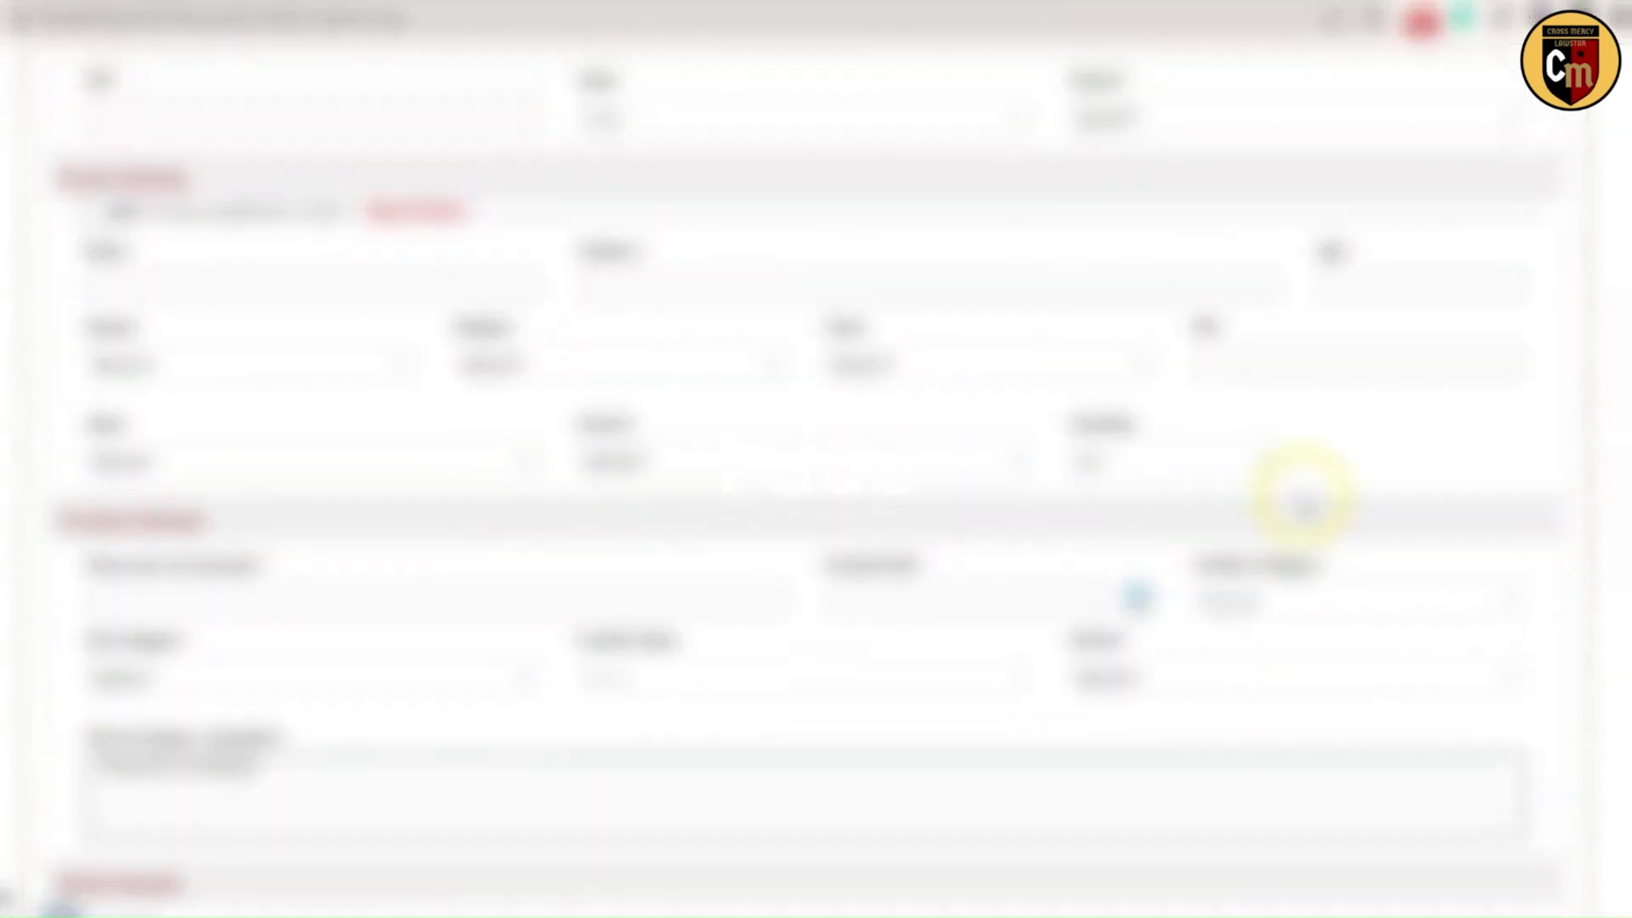
scroll(1301, 497, "up", 6)
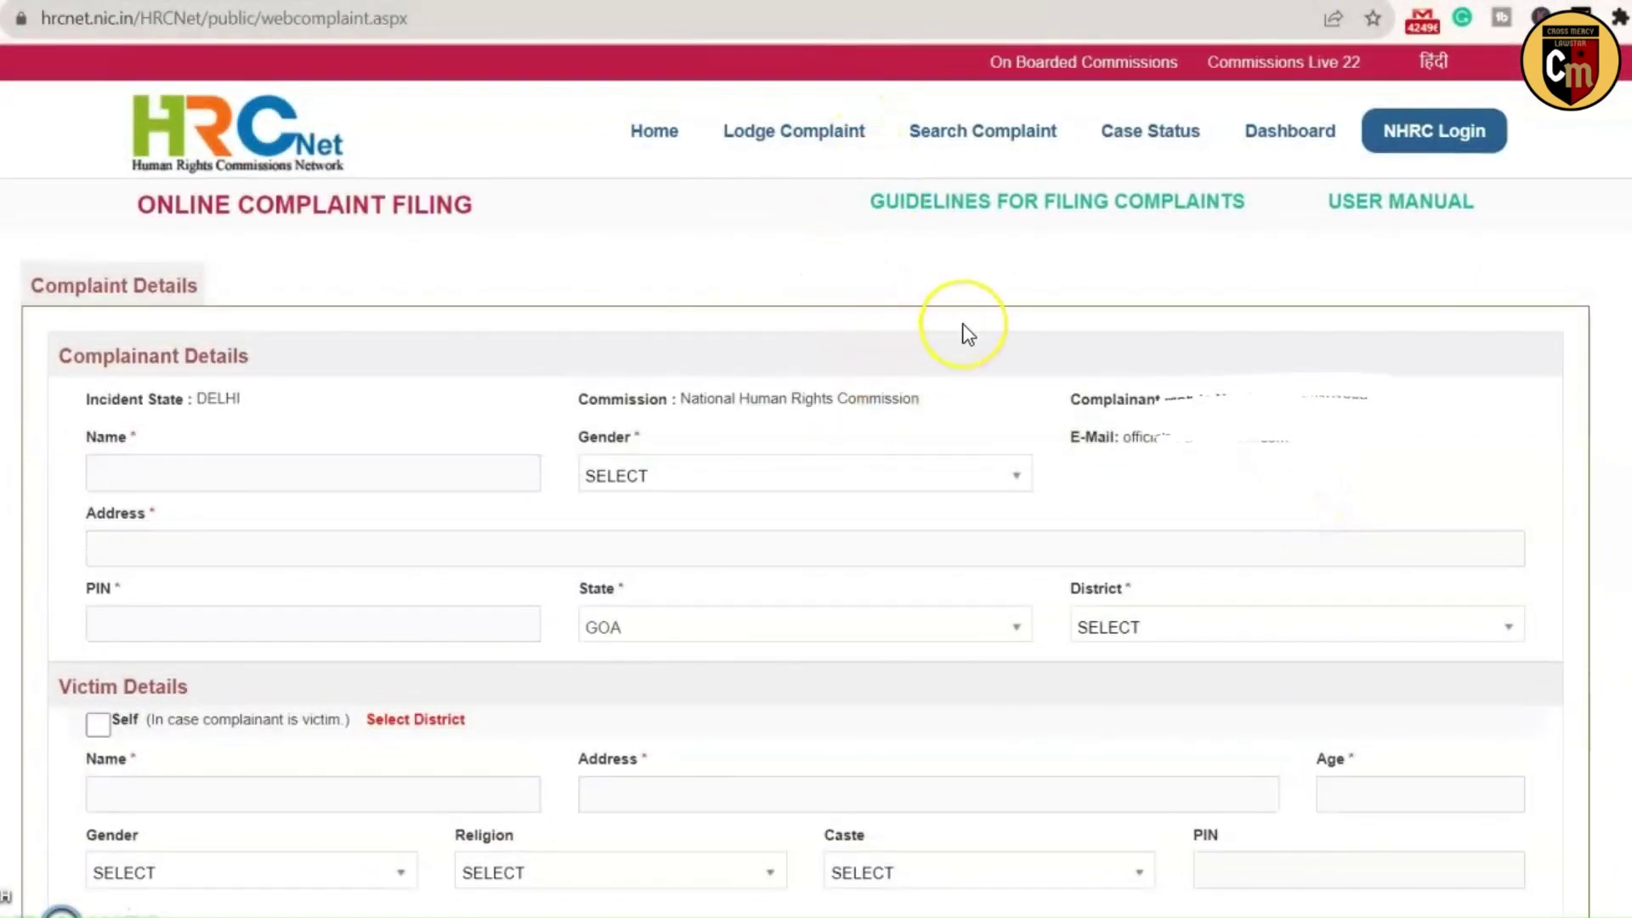
left_click(1139, 146)
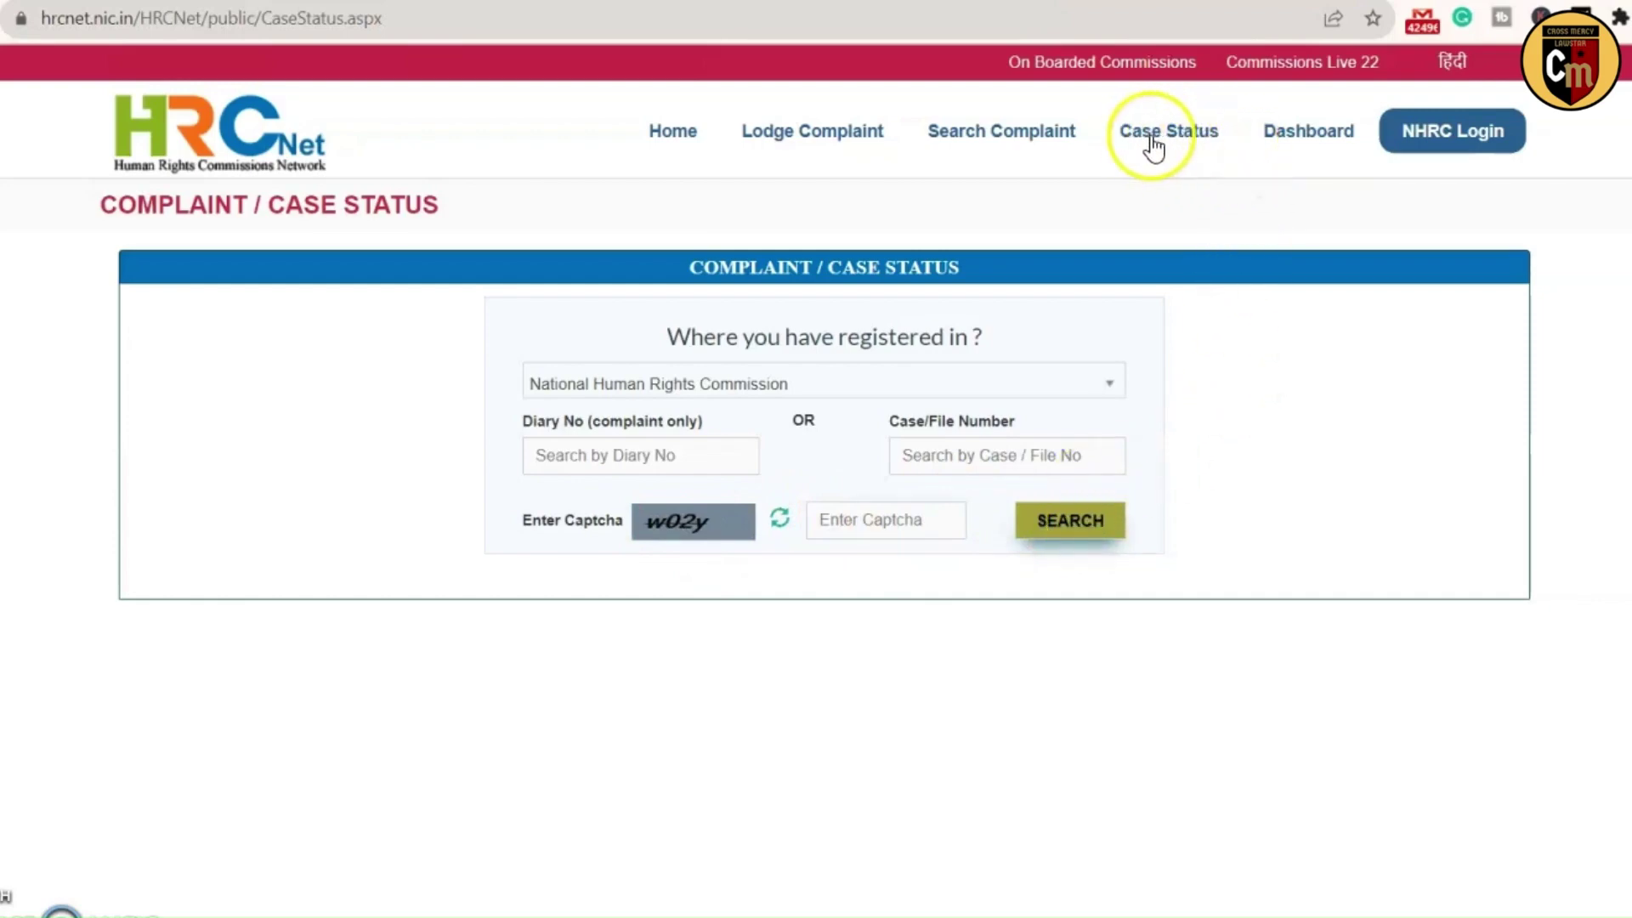
Step: Return to the HRCNet home page and look over its Features section
left_click(669, 140)
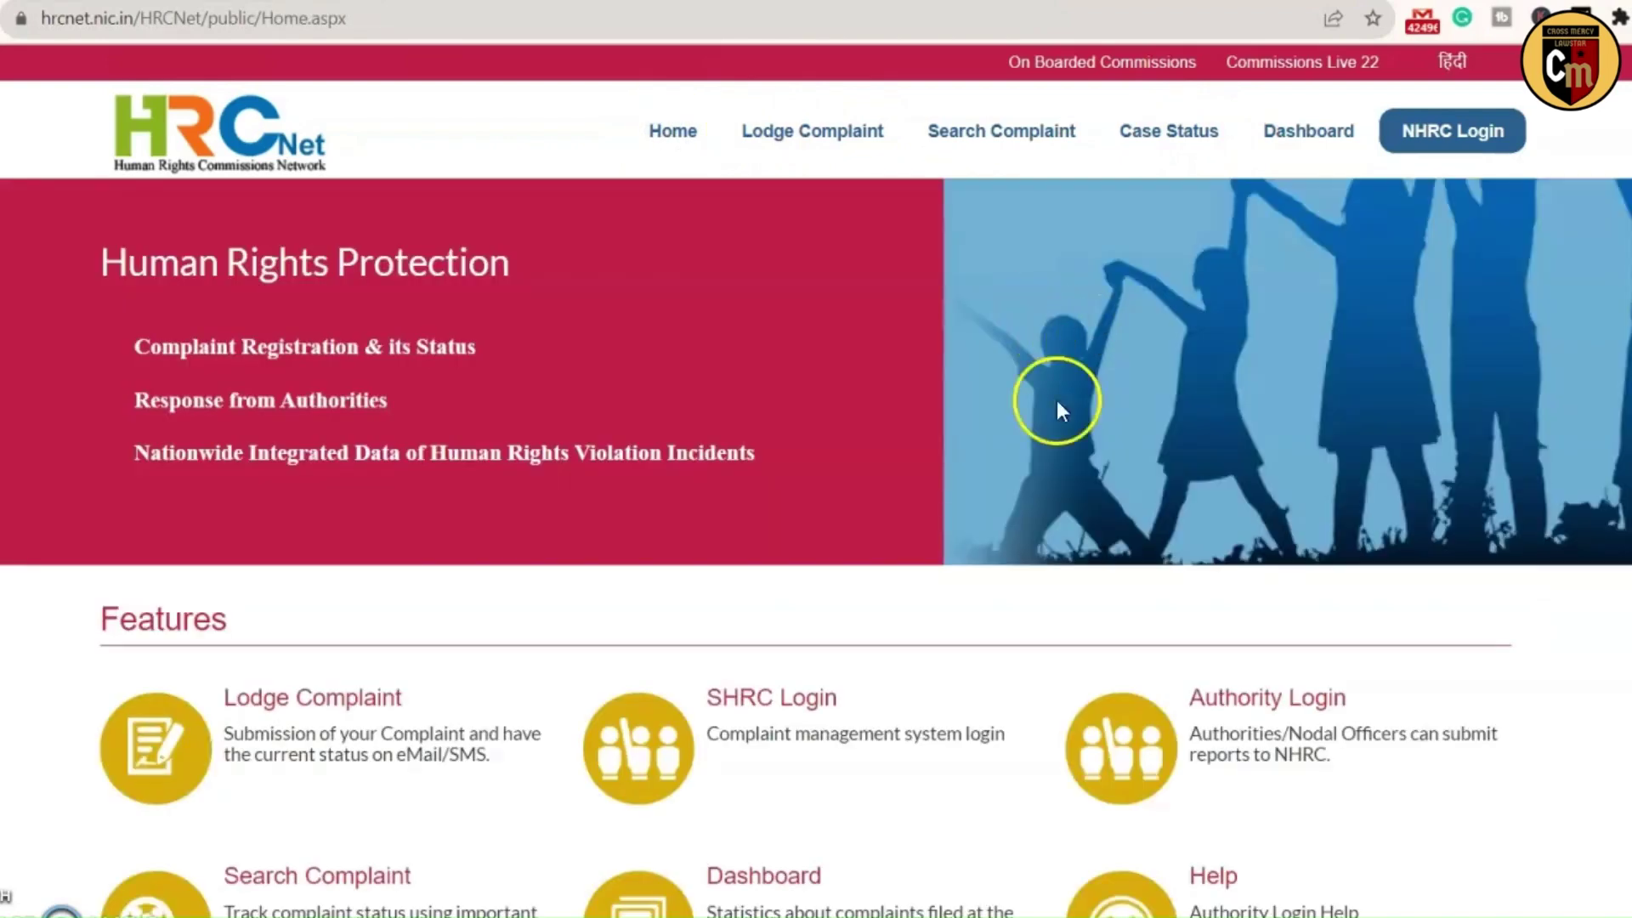
scroll(1068, 398, "down", 3)
scroll(1081, 398, "up", 3)
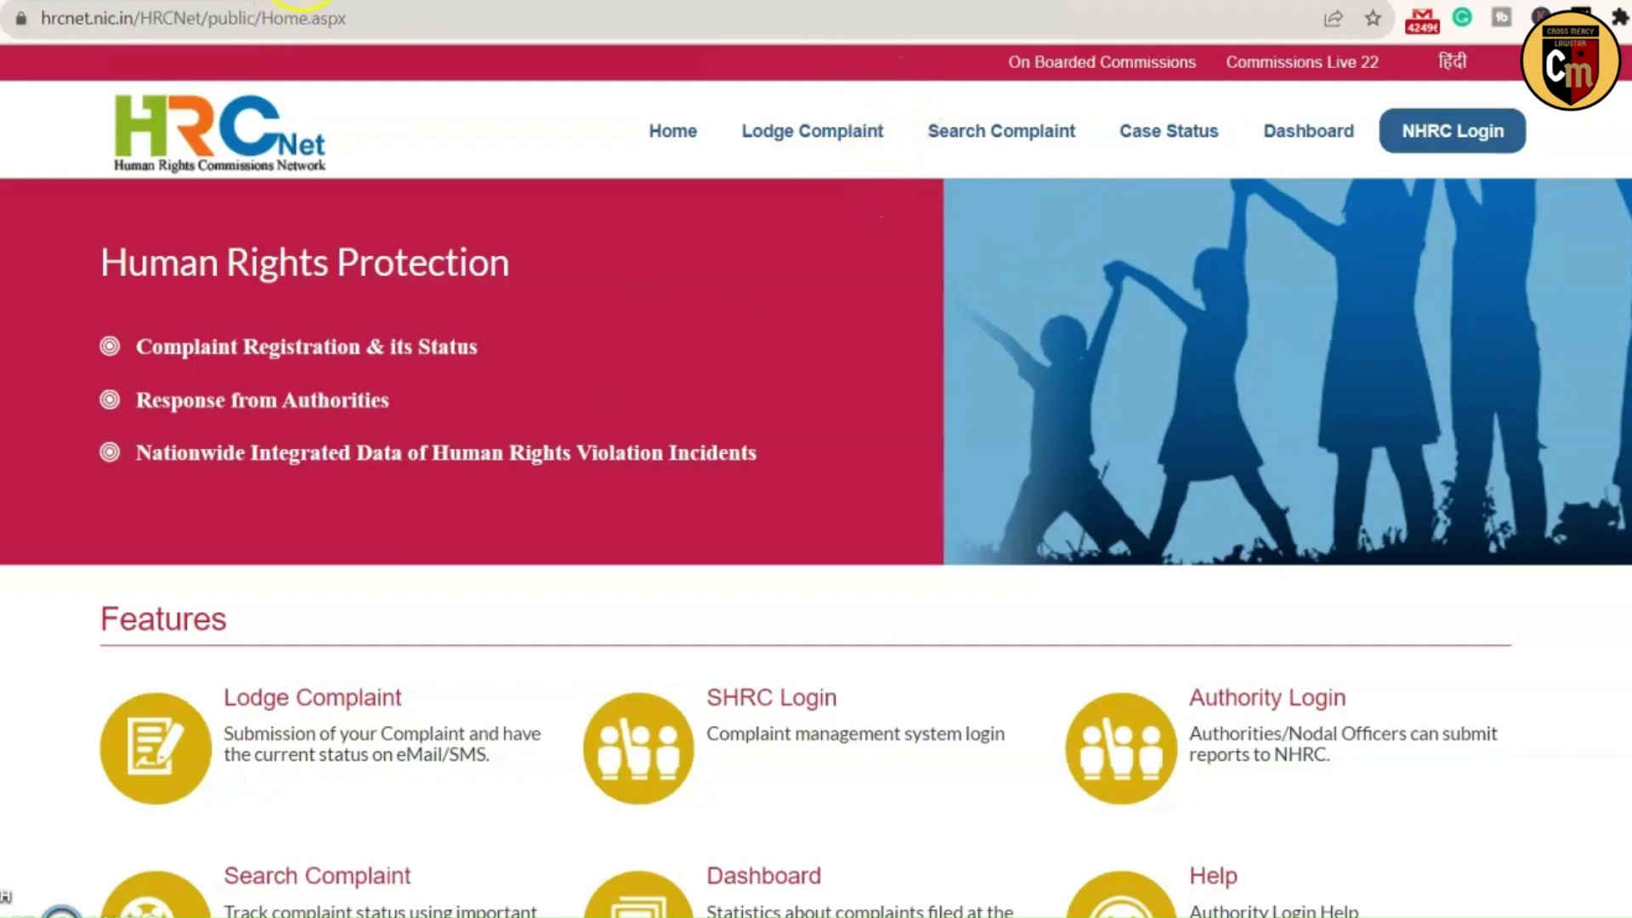
Step: Switch to the National Human Rights Commission, India website and view its home page
left_click(302, 2)
mouse_move(1241, 276)
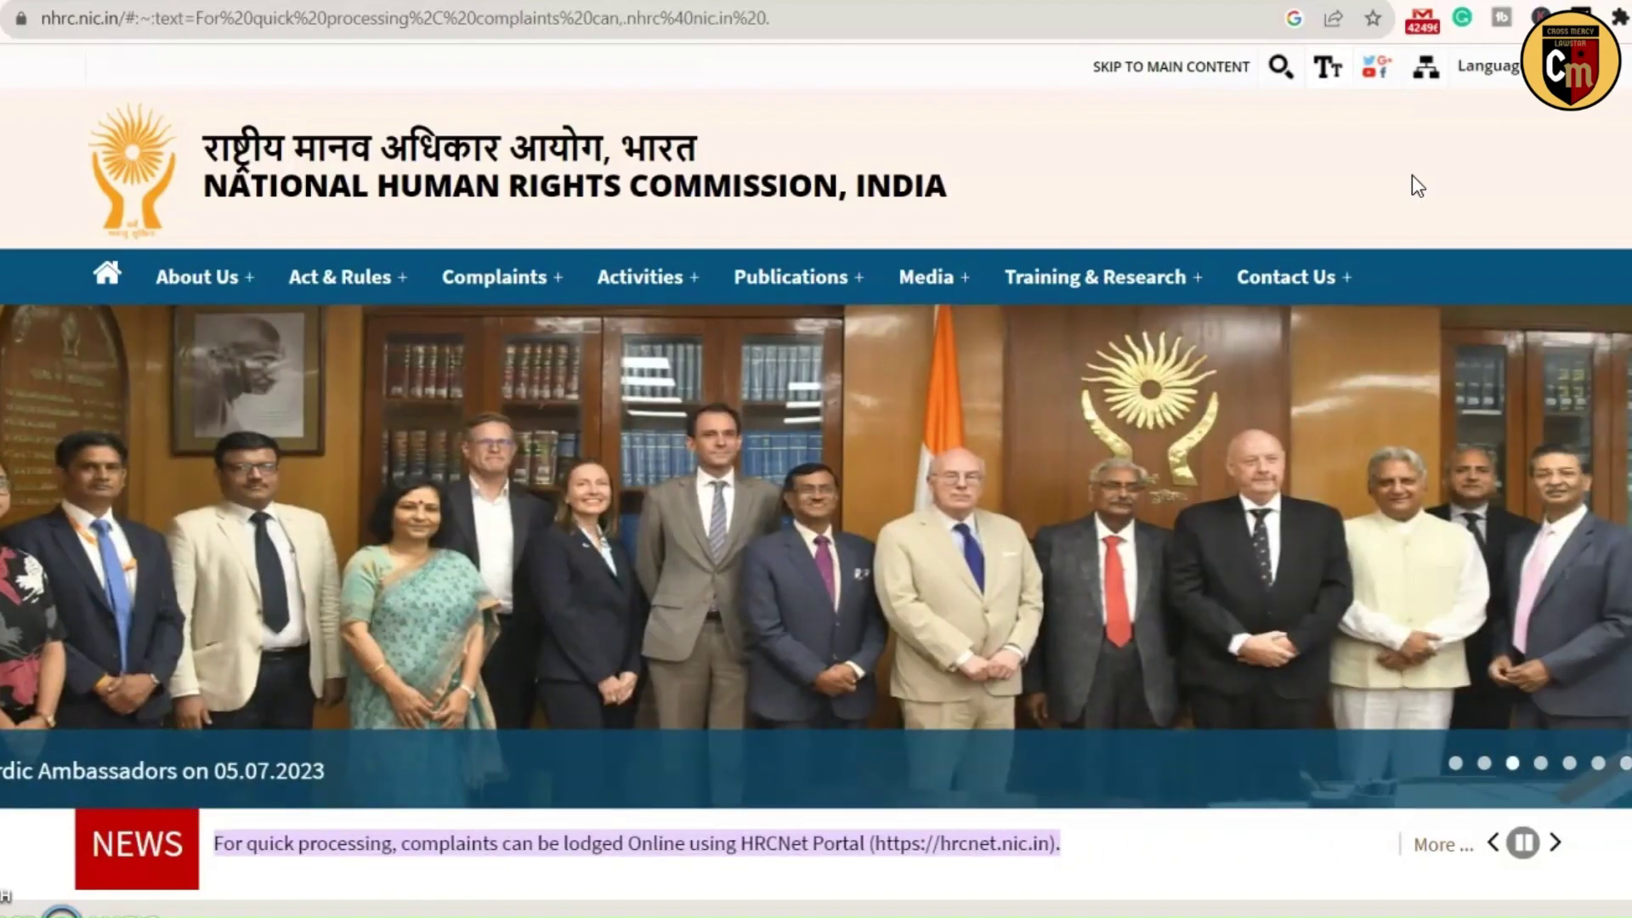
left_click(1395, 139)
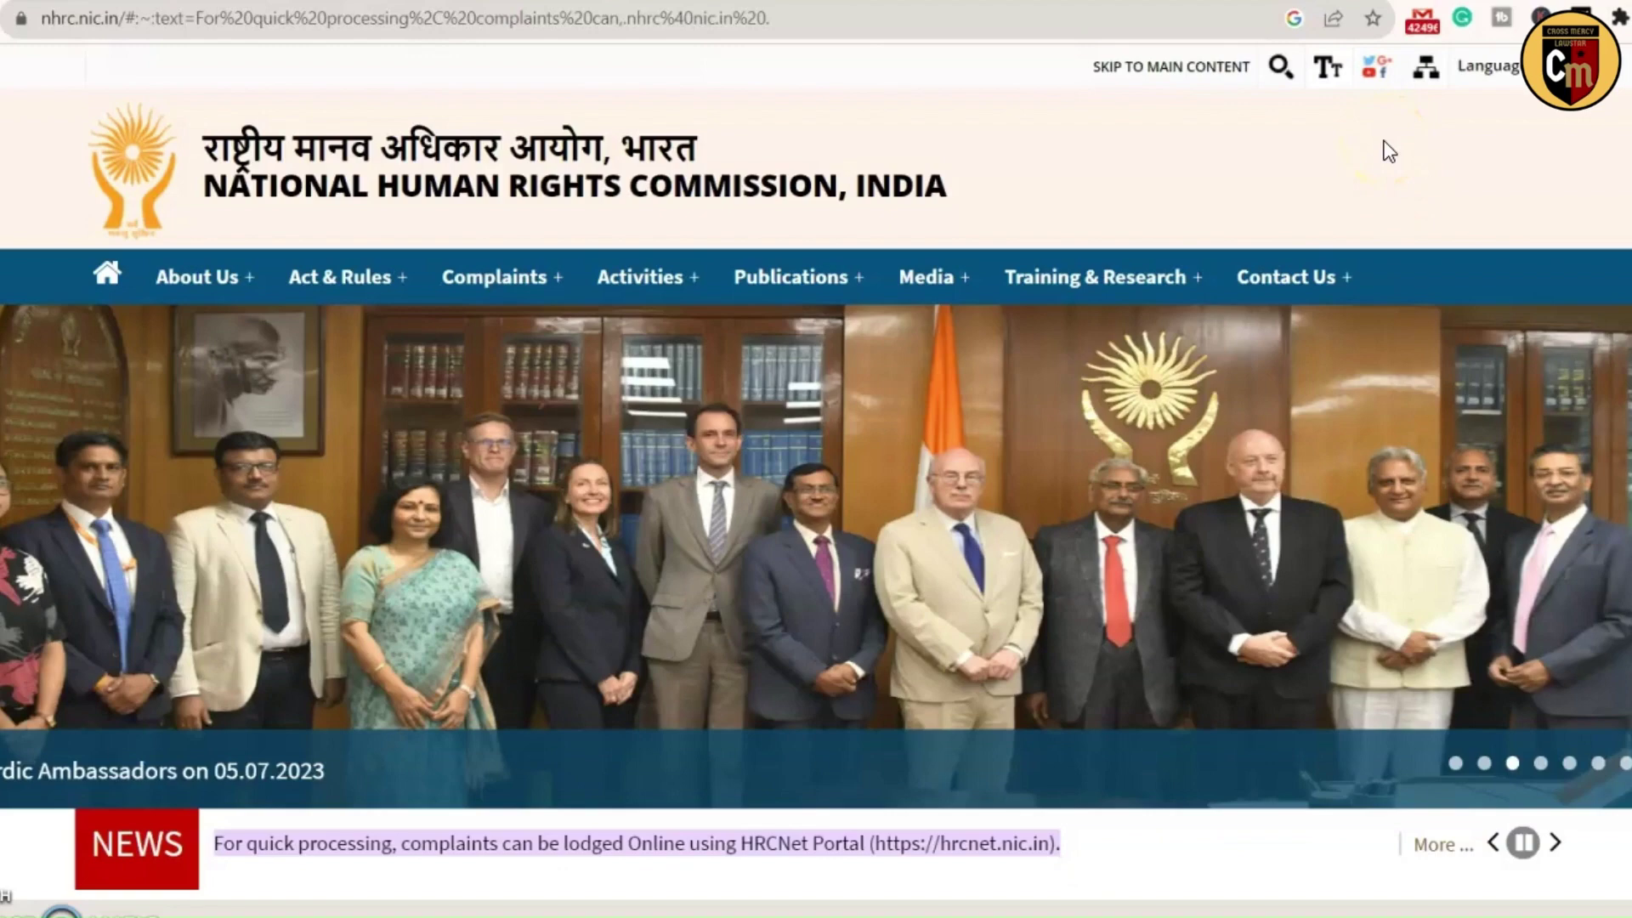